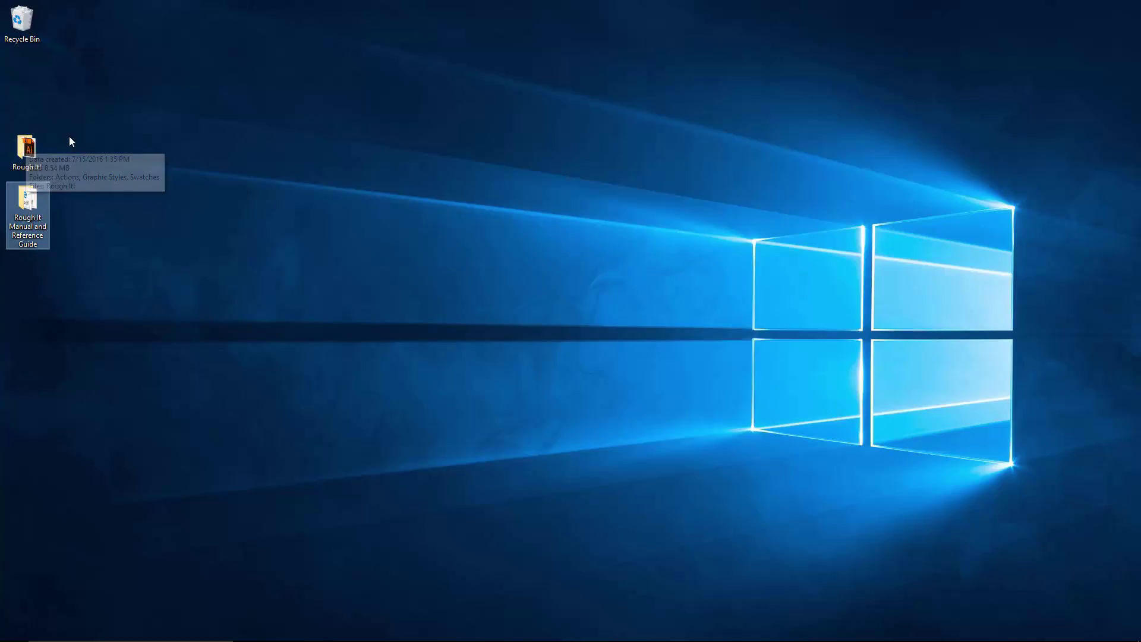
# Step: Open the Rough It! Illustrator artwork file from the Rough It! folder on the desktop
pyautogui.click(29, 151)
pyautogui.doubleClick(30, 151)
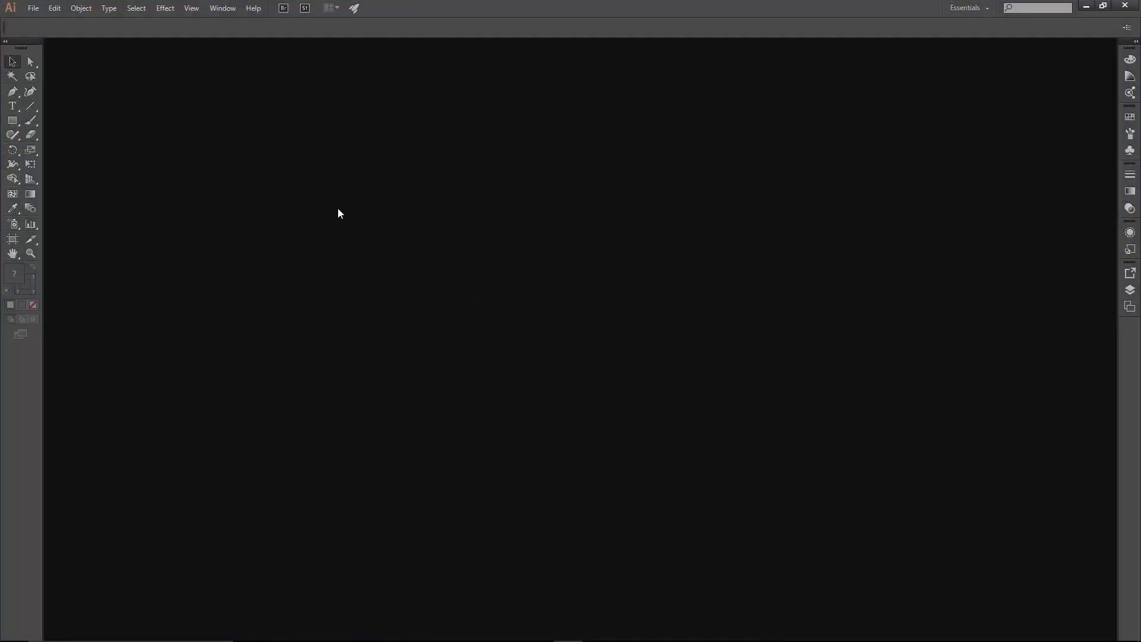
pyautogui.click(38, 10)
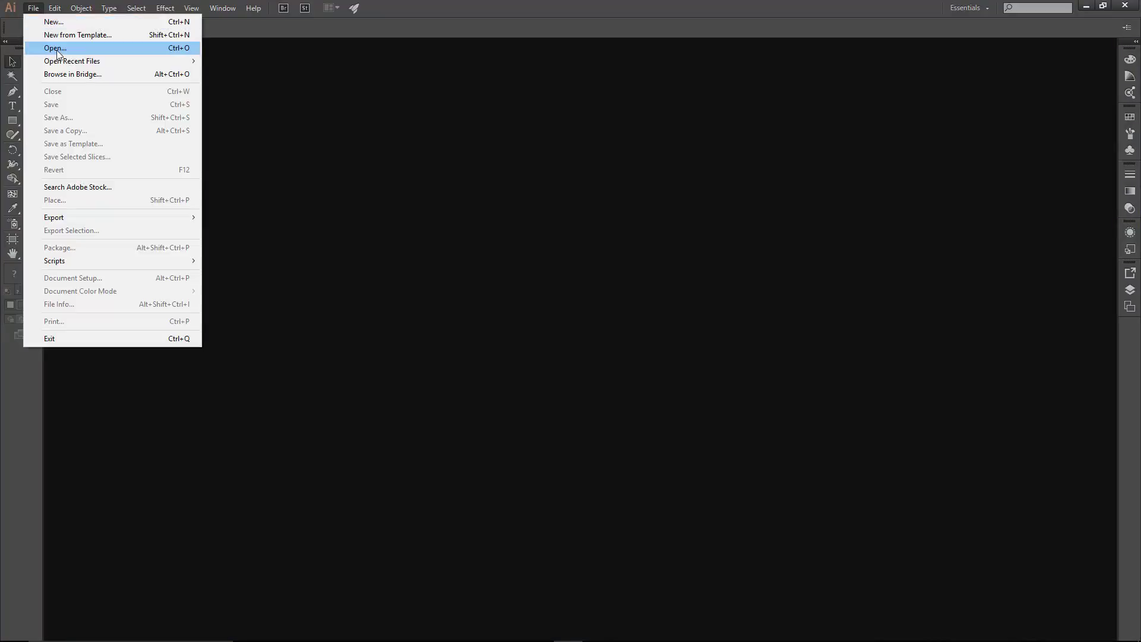
pyautogui.click(48, 50)
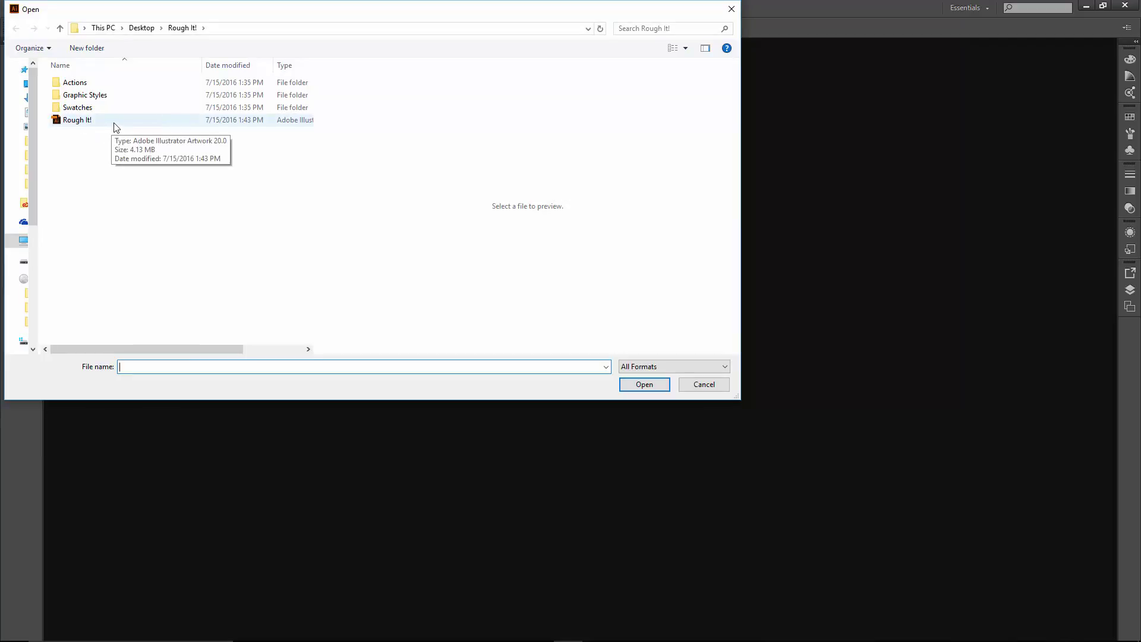
pyautogui.doubleClick(104, 122)
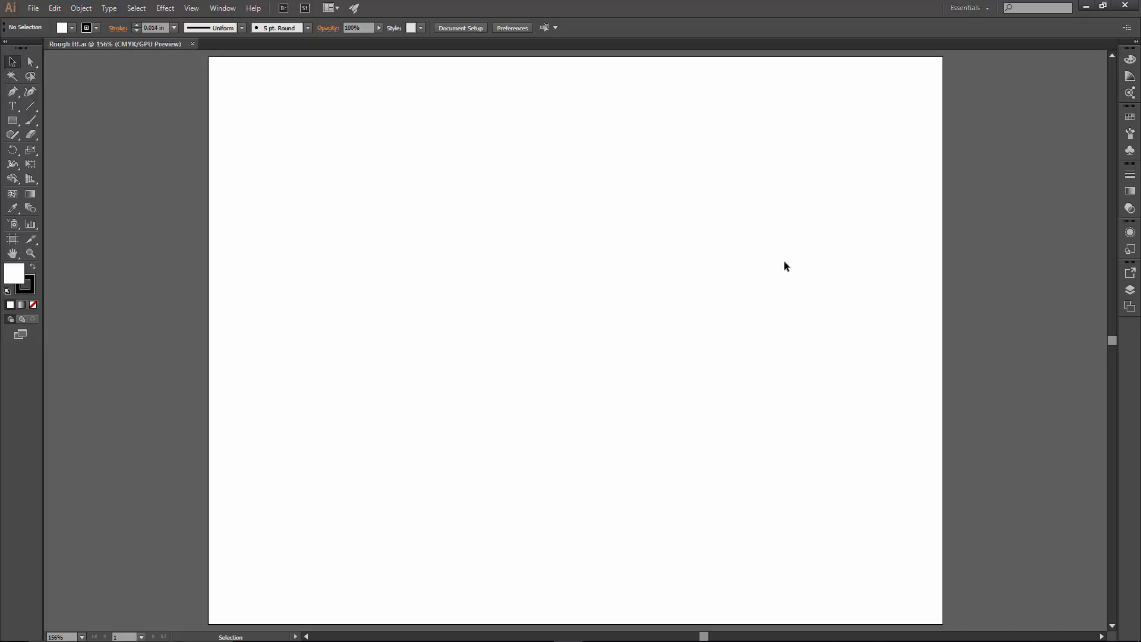
# Step: Show the document's swatches and its graphic styles for review
pyautogui.click(1130, 118)
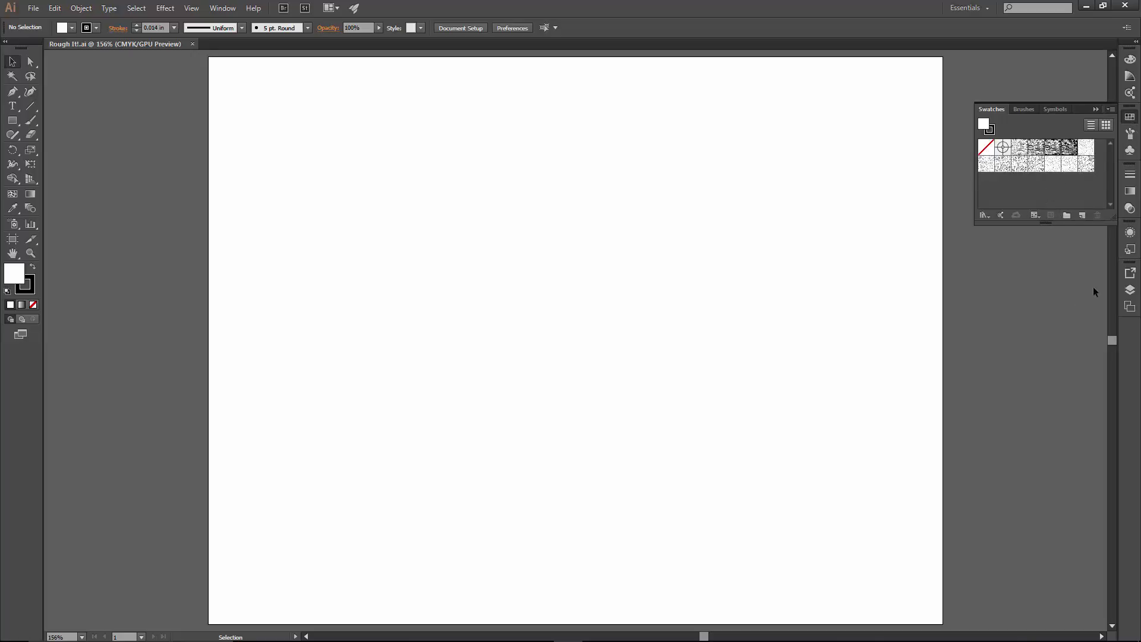
pyautogui.click(1130, 249)
pyautogui.click(1039, 225)
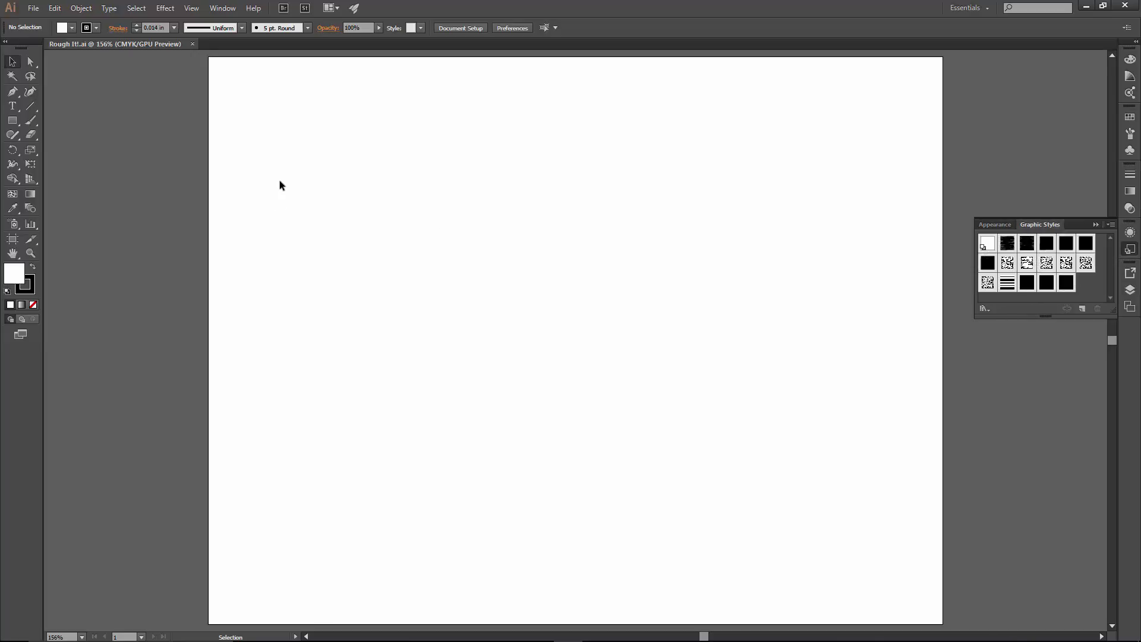
# Step: Load the Rough It! action set from the desktop's Rough It! > Actions folder and collapse it in the Actions list
pyautogui.click(226, 11)
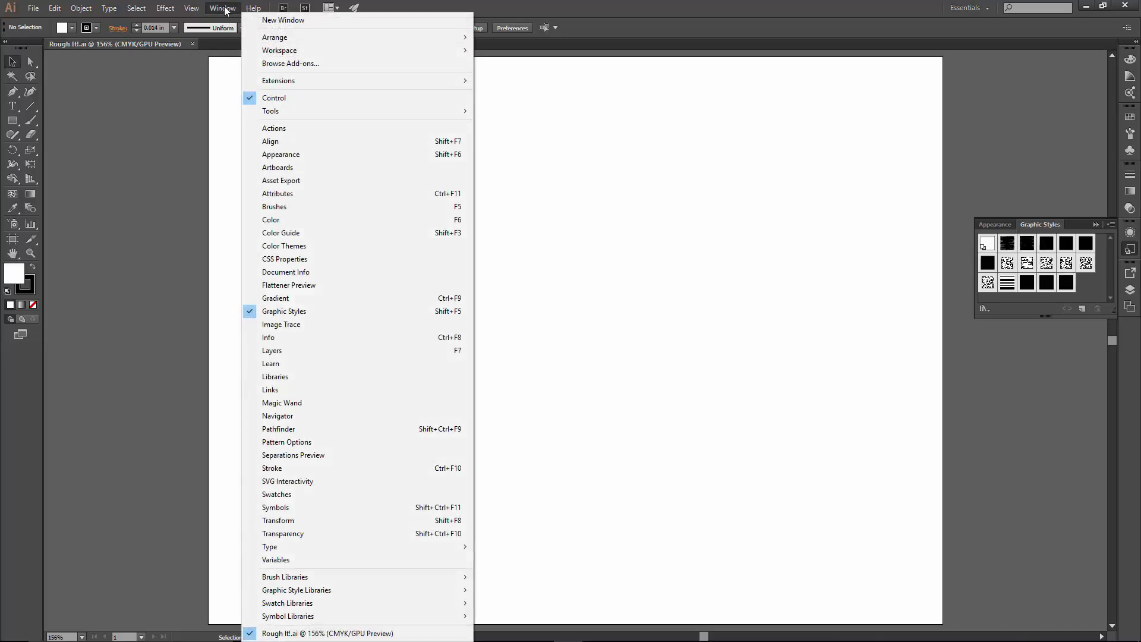
pyautogui.click(289, 129)
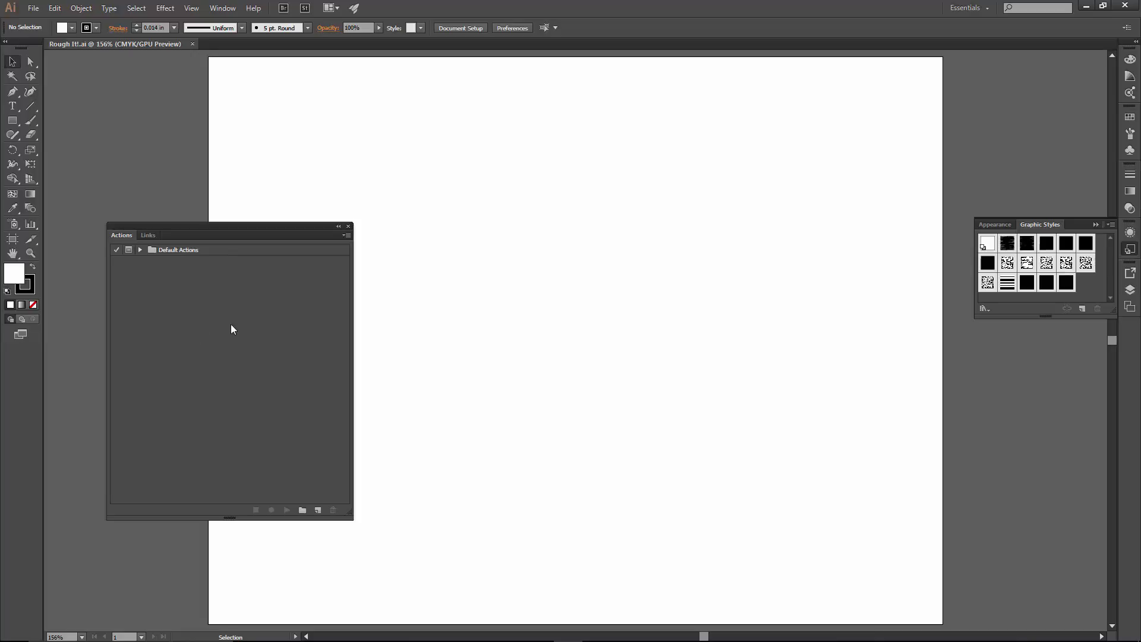
pyautogui.click(347, 236)
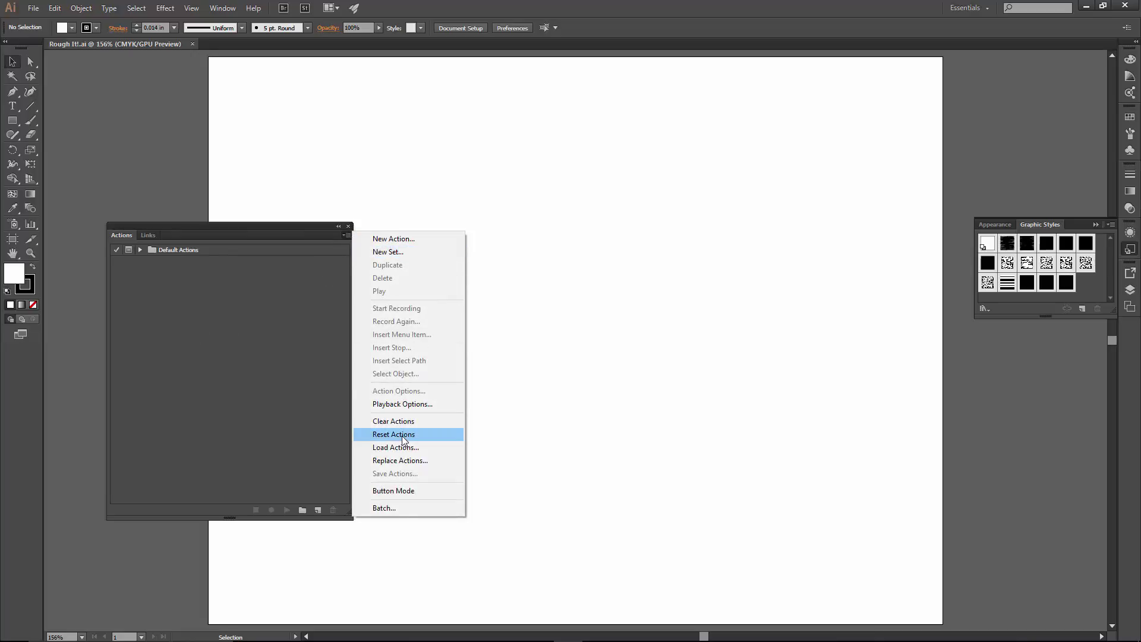
pyautogui.click(434, 448)
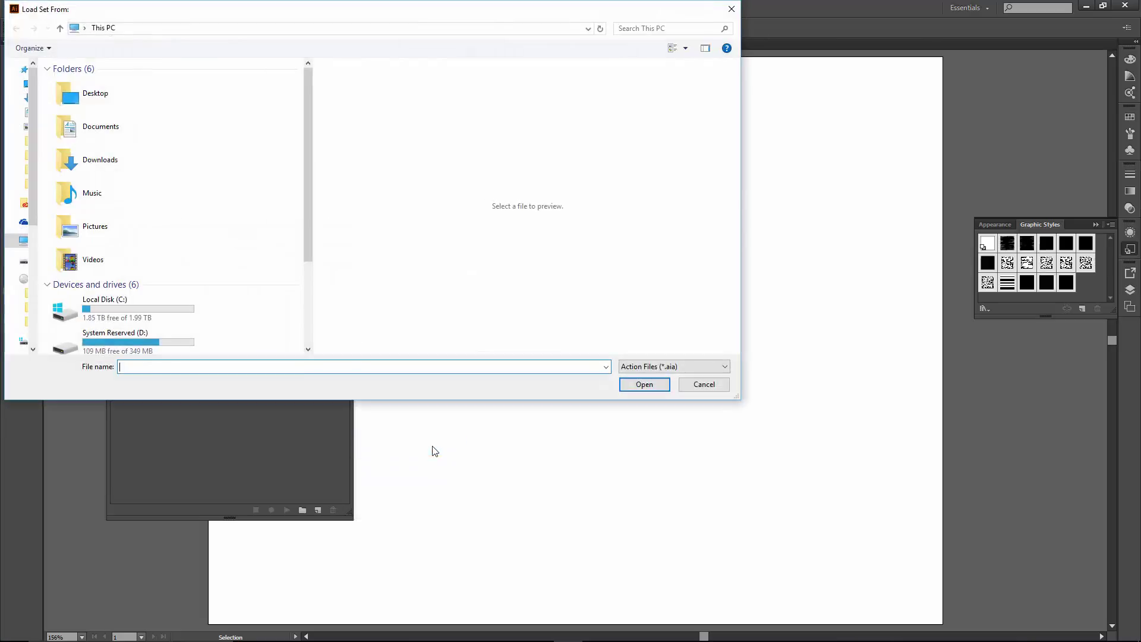
pyautogui.click(124, 92)
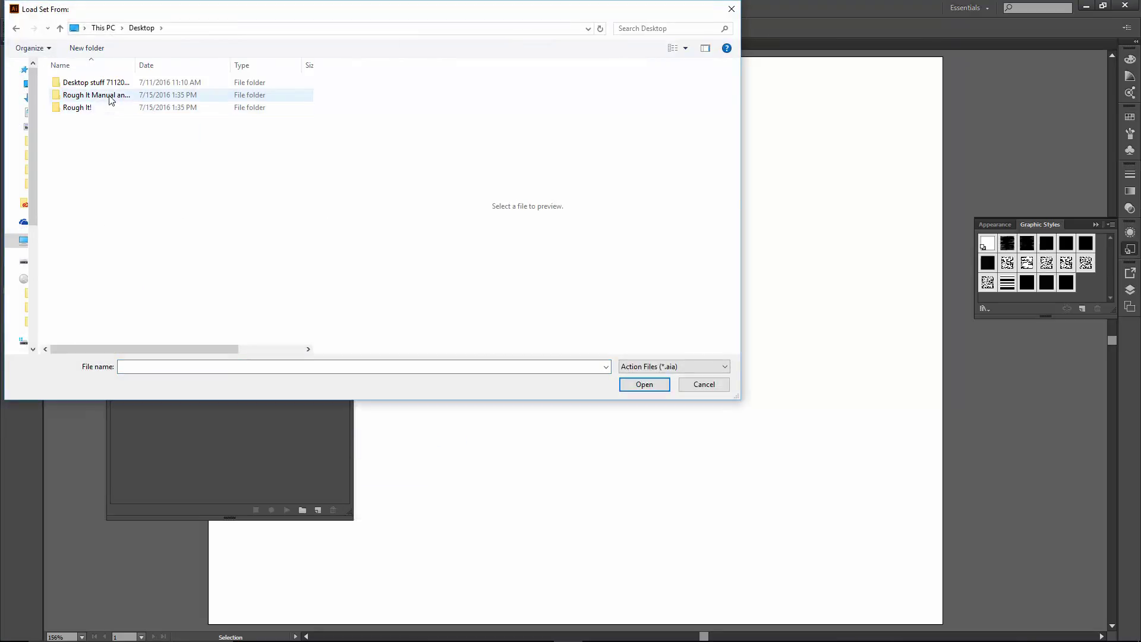
pyautogui.doubleClick(108, 107)
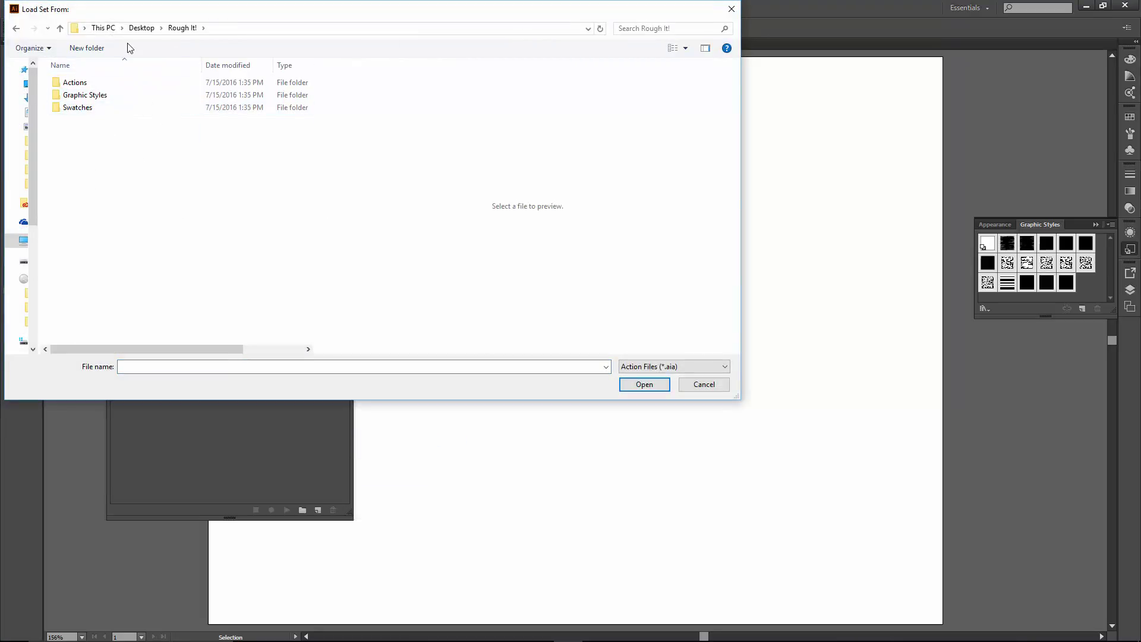
pyautogui.doubleClick(85, 83)
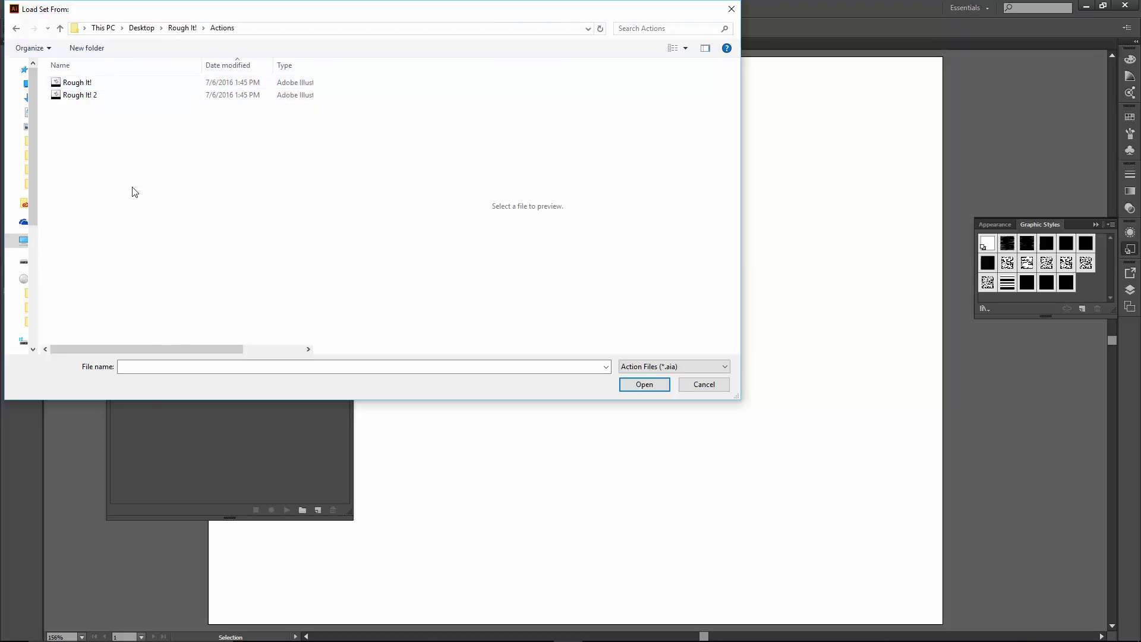
pyautogui.click(128, 86)
pyautogui.click(644, 385)
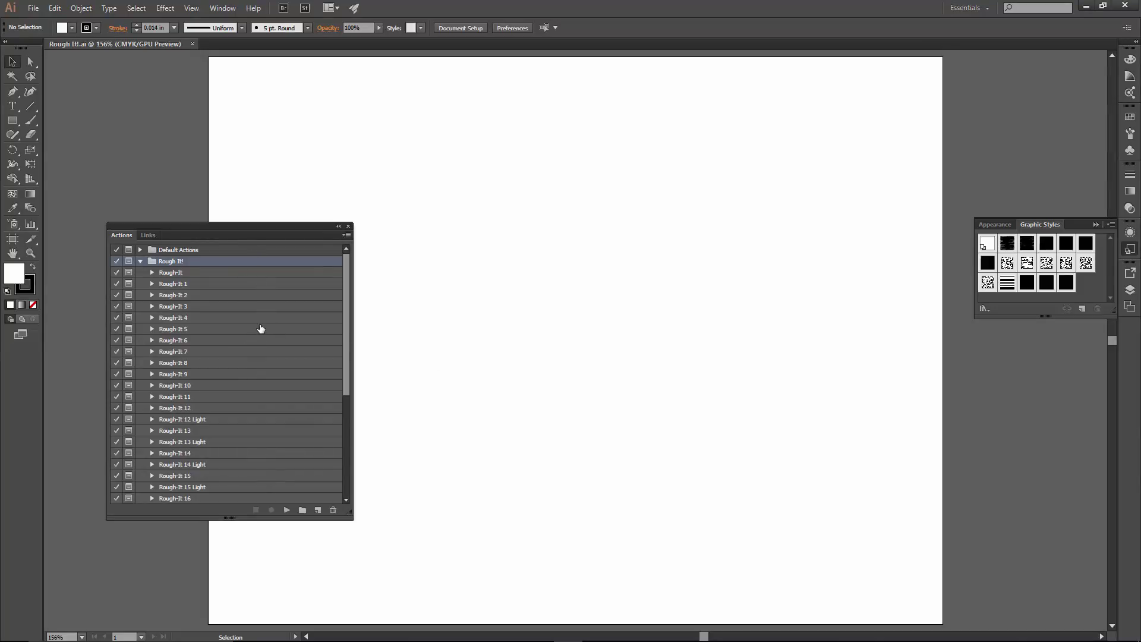
pyautogui.moveTo(350, 308); pyautogui.dragTo(340, 287)
pyautogui.click(141, 261)
# Step: Load the Rough It! 2 action set from the same Actions folder and collapse it in the list
pyautogui.click(346, 235)
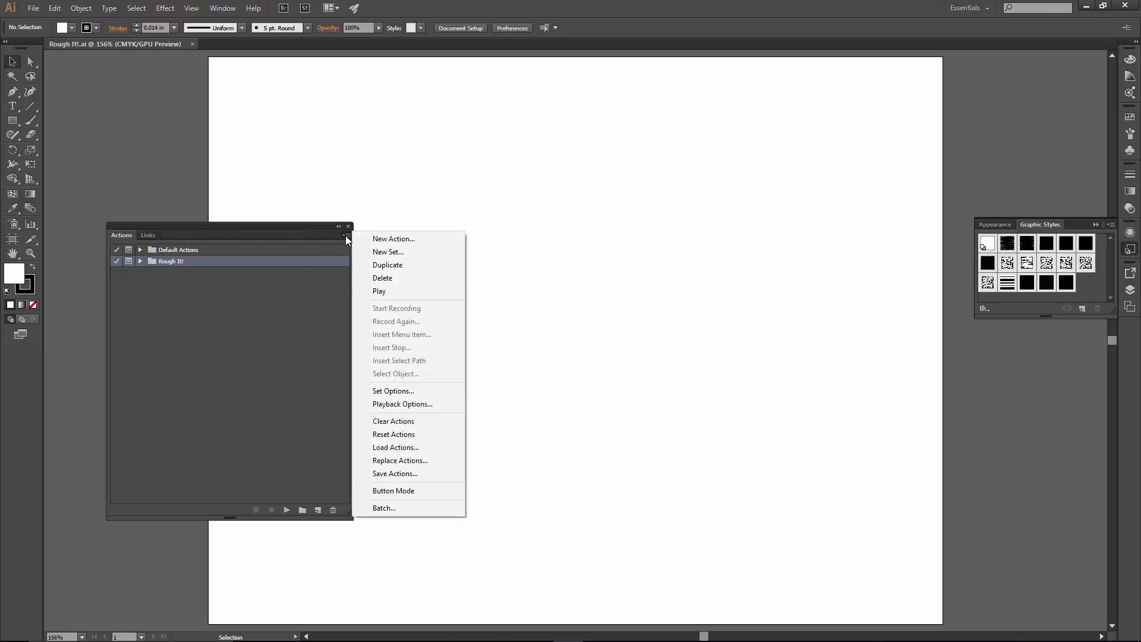
pyautogui.click(411, 452)
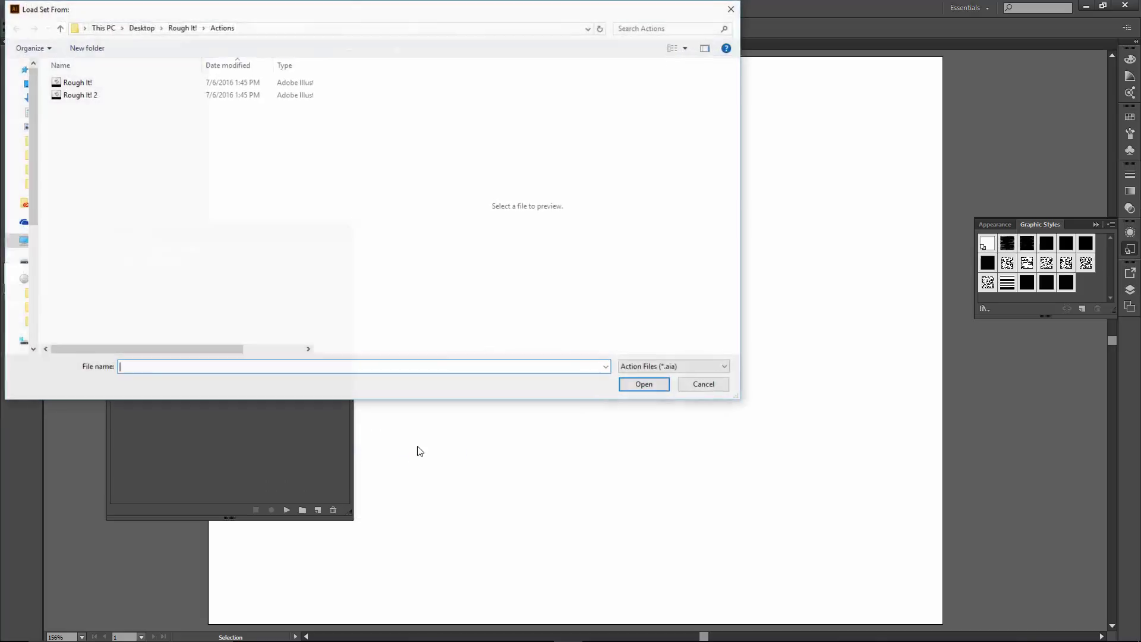
pyautogui.doubleClick(97, 95)
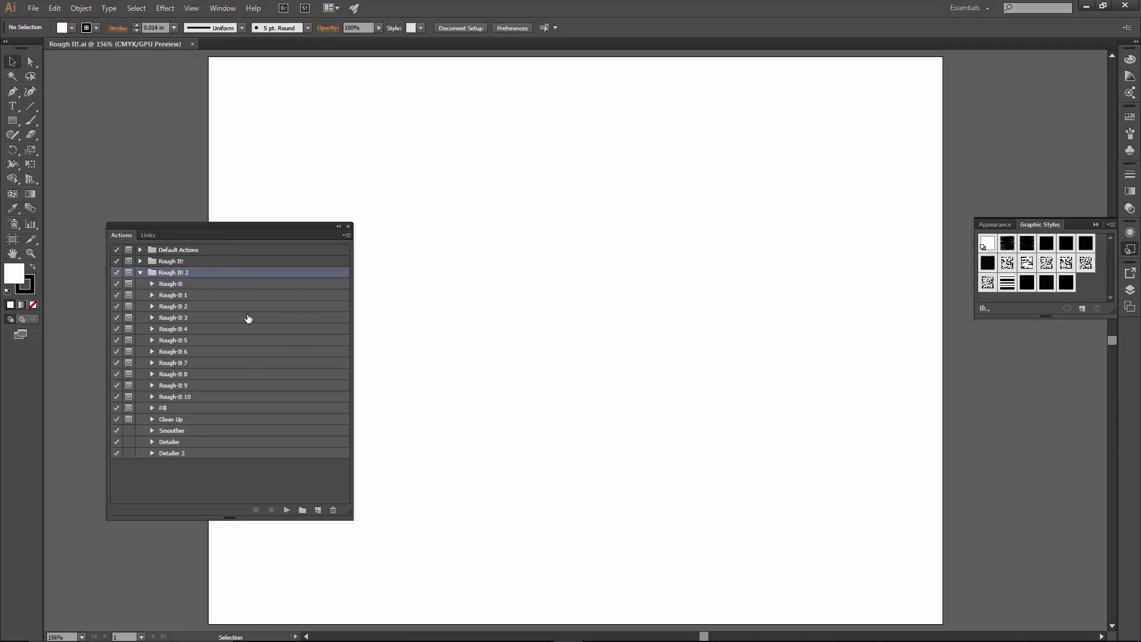
pyautogui.click(140, 272)
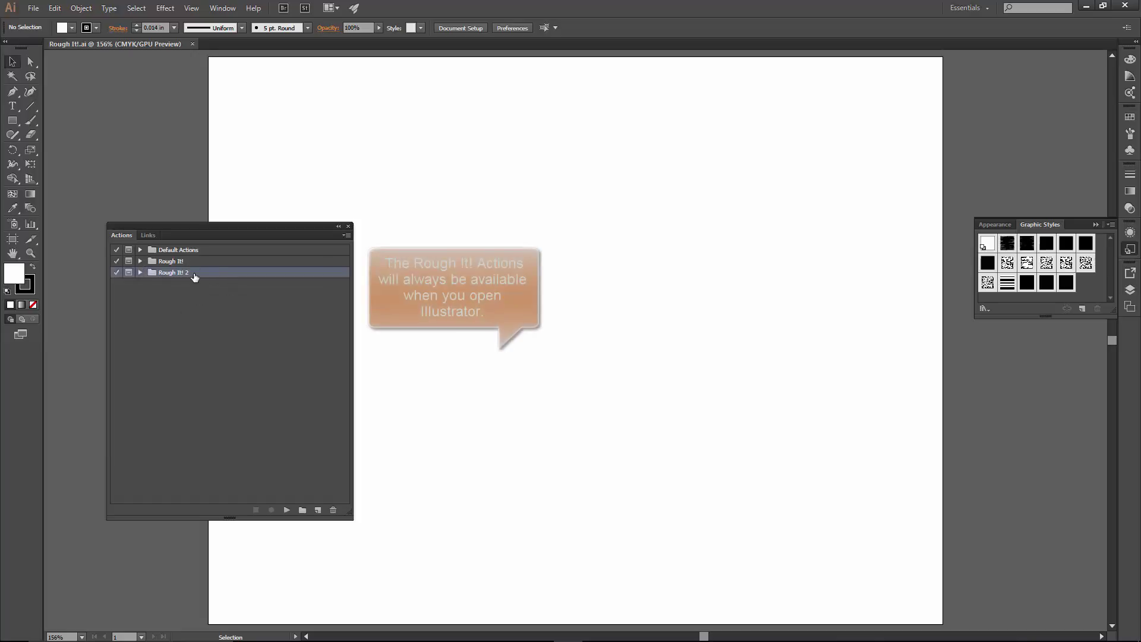
# Step: Expand the Rough It! action set to review its actions, and collapse it again
pyautogui.click(140, 261)
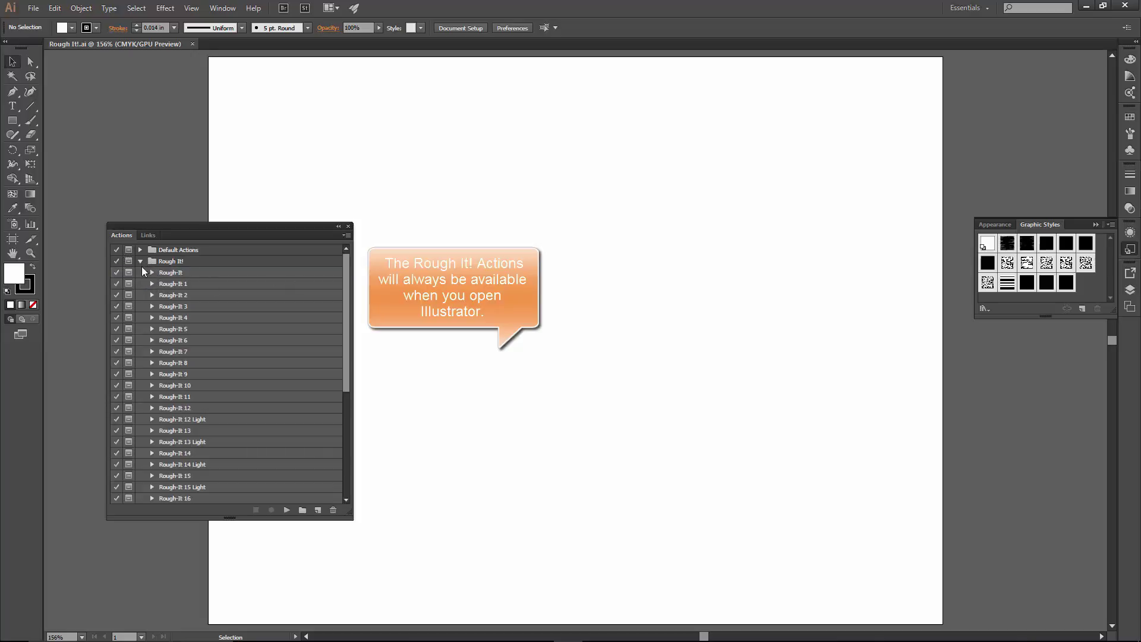
pyautogui.moveTo(344, 284)
pyautogui.mouseDown()
pyautogui.moveTo(341, 416)
pyautogui.moveTo(341, 284)
pyautogui.mouseUp()
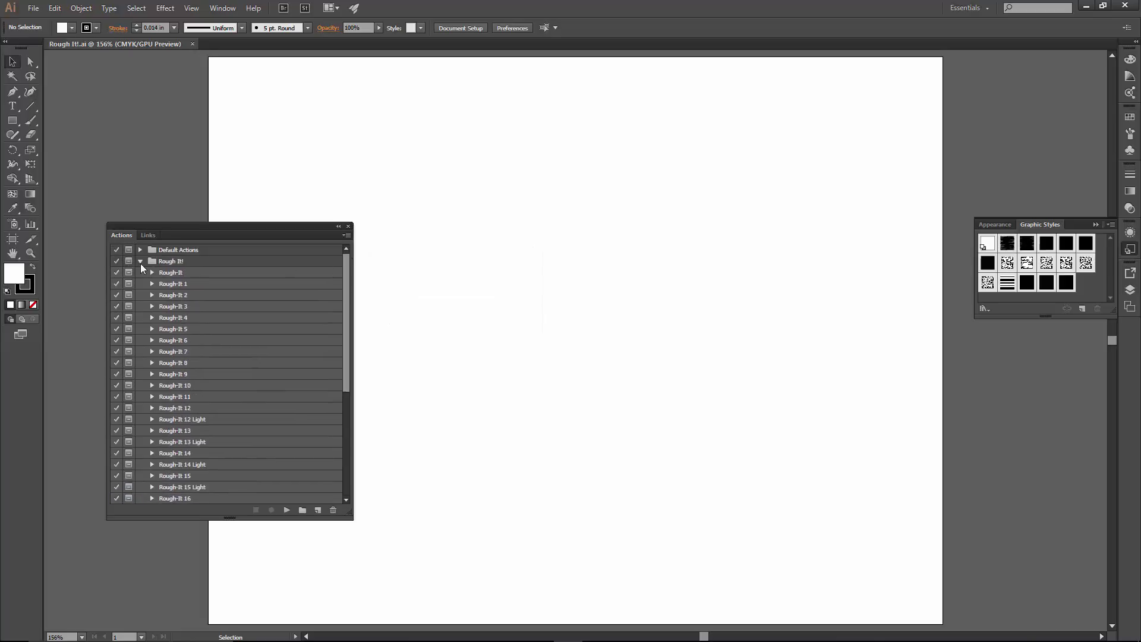
pyautogui.click(140, 262)
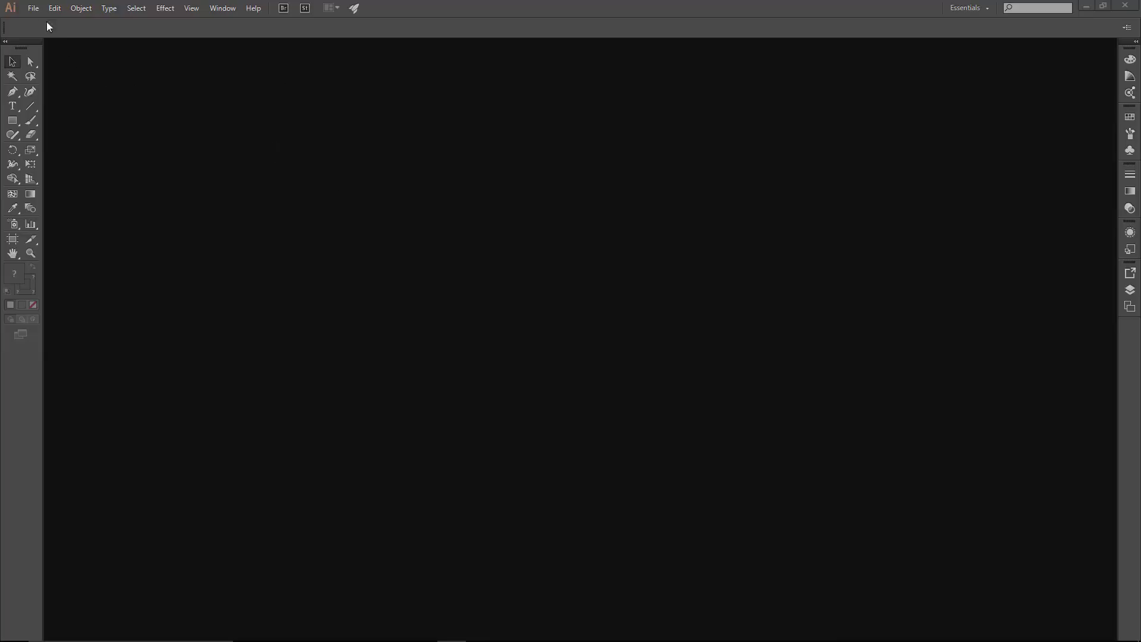
# Step: Create a new landscape Letter-size document with the color mode set to CMYK
pyautogui.click(35, 7)
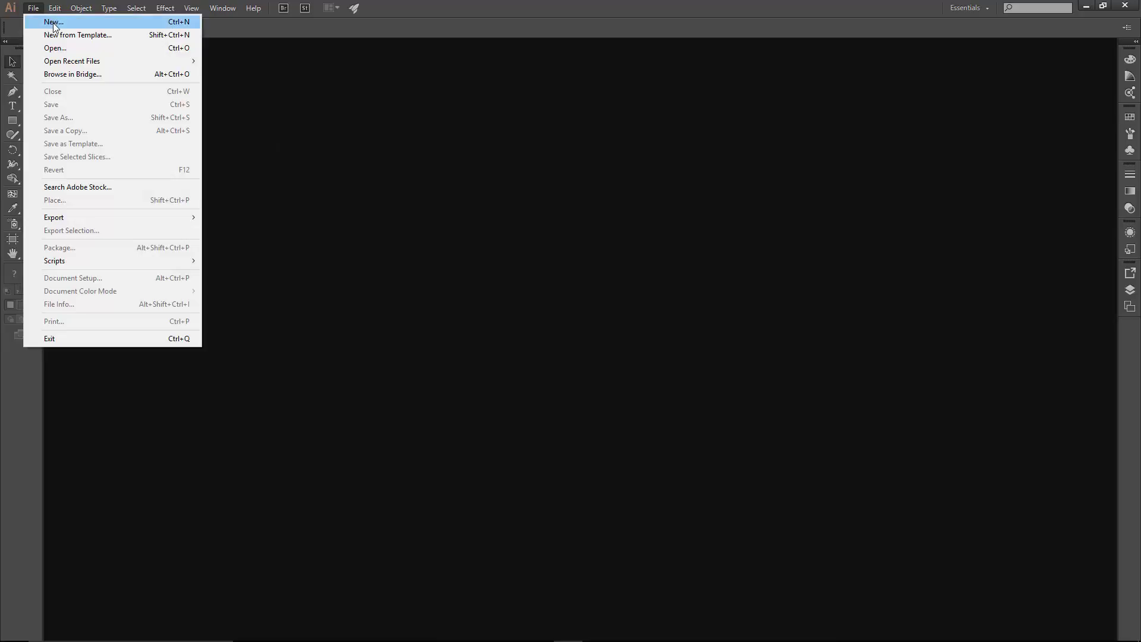
pyautogui.click(54, 24)
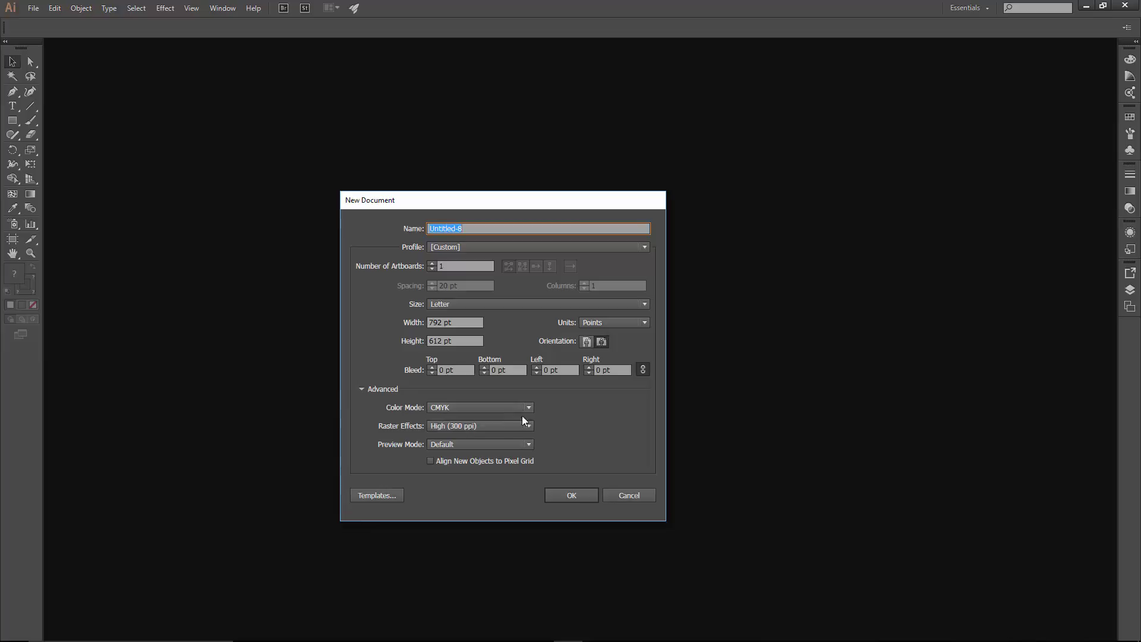
pyautogui.click(362, 389)
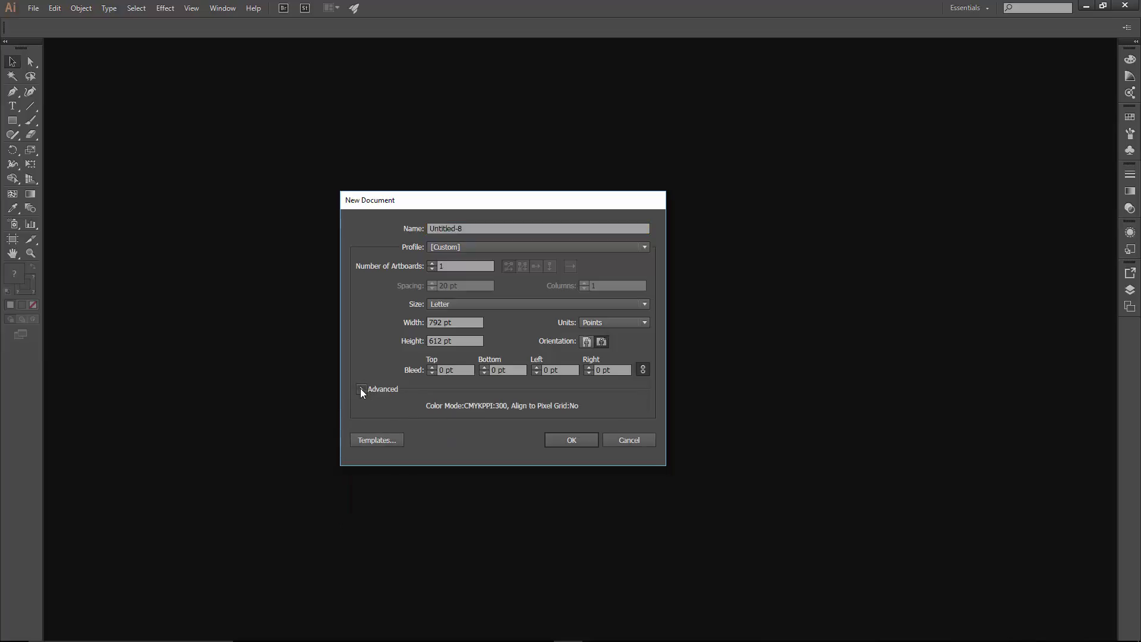
pyautogui.click(360, 388)
pyautogui.click(518, 405)
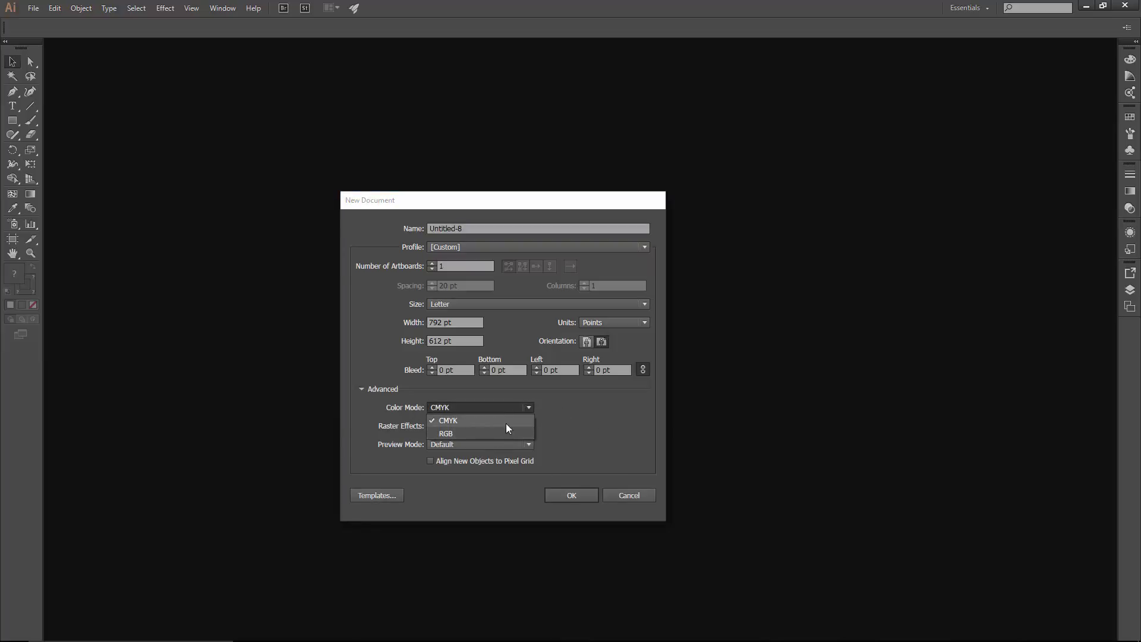
pyautogui.click(505, 422)
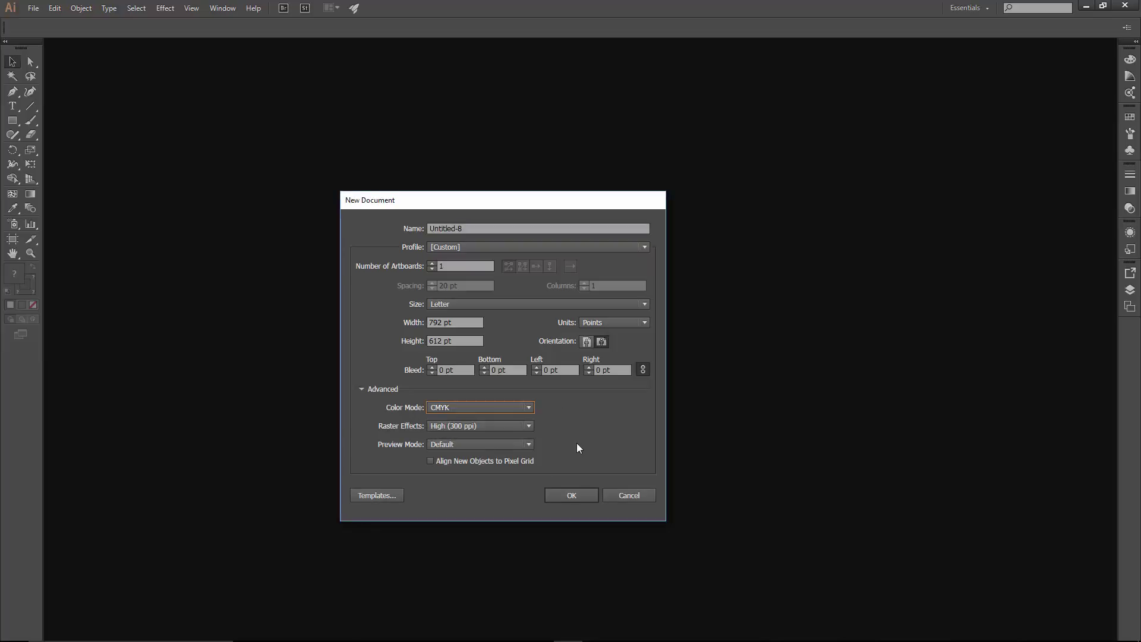
pyautogui.click(567, 495)
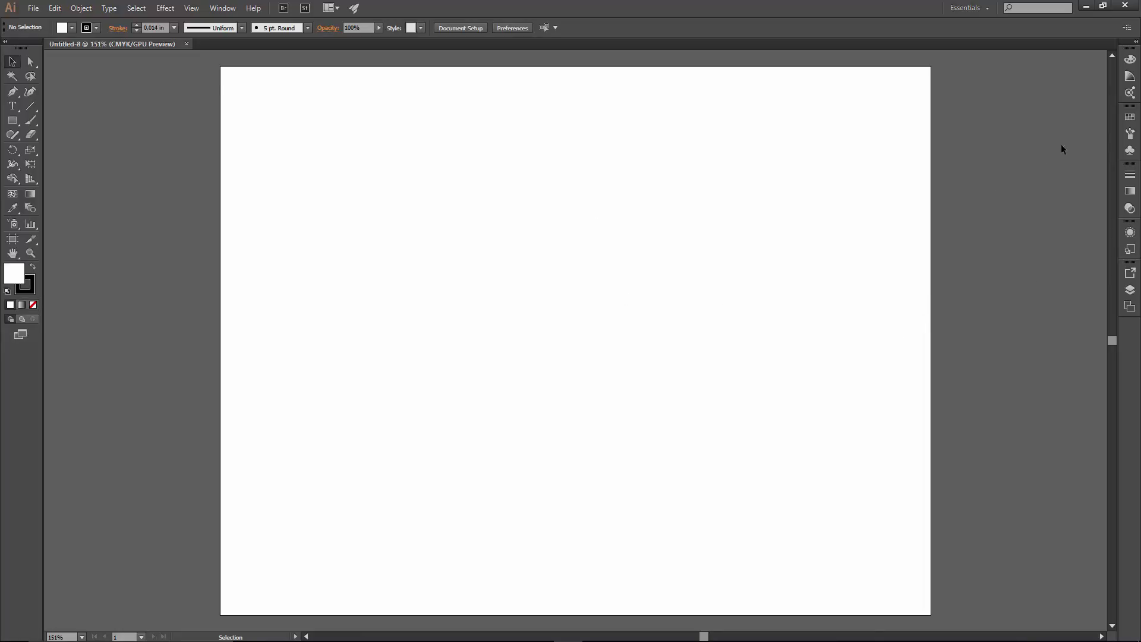
# Step: Display the Swatches panel for the new document
pyautogui.click(1128, 118)
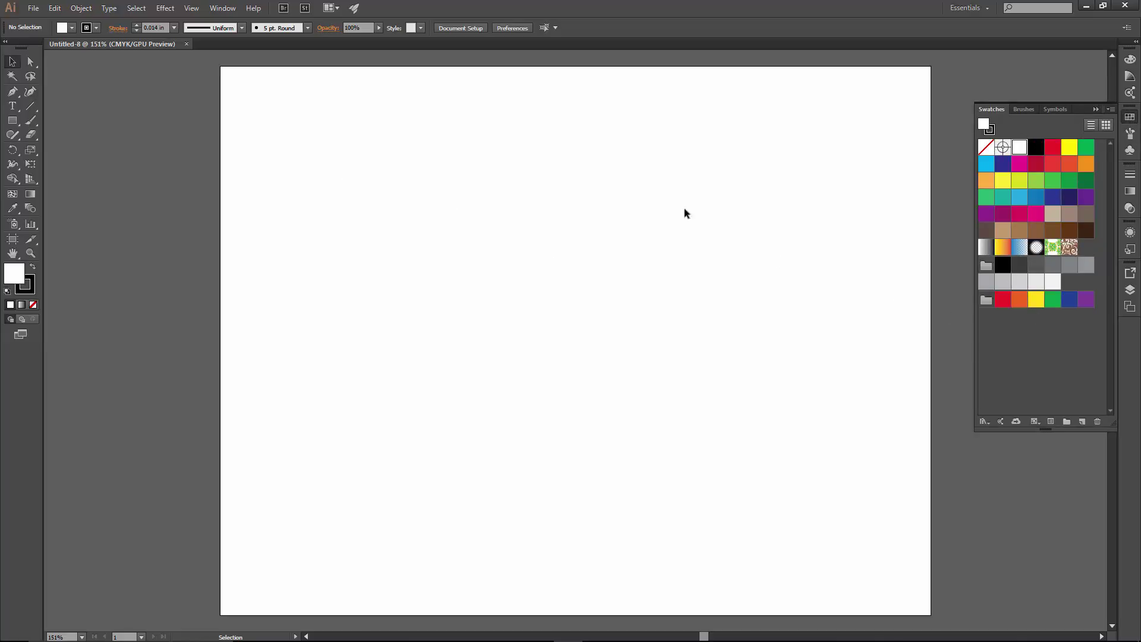
pyautogui.click(1095, 110)
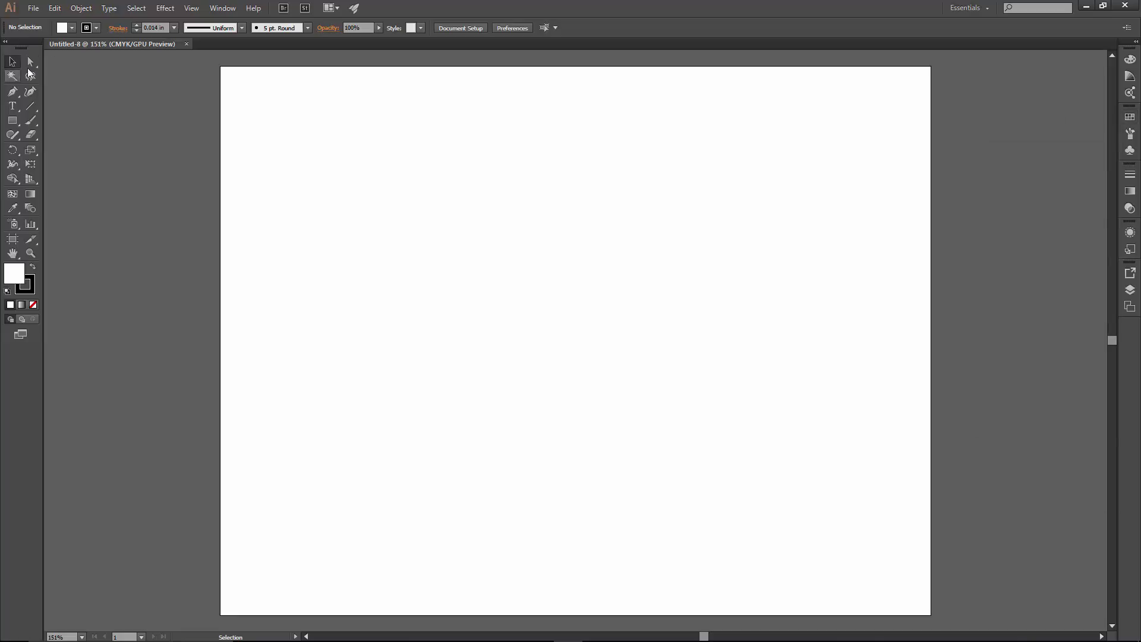
pyautogui.click(223, 9)
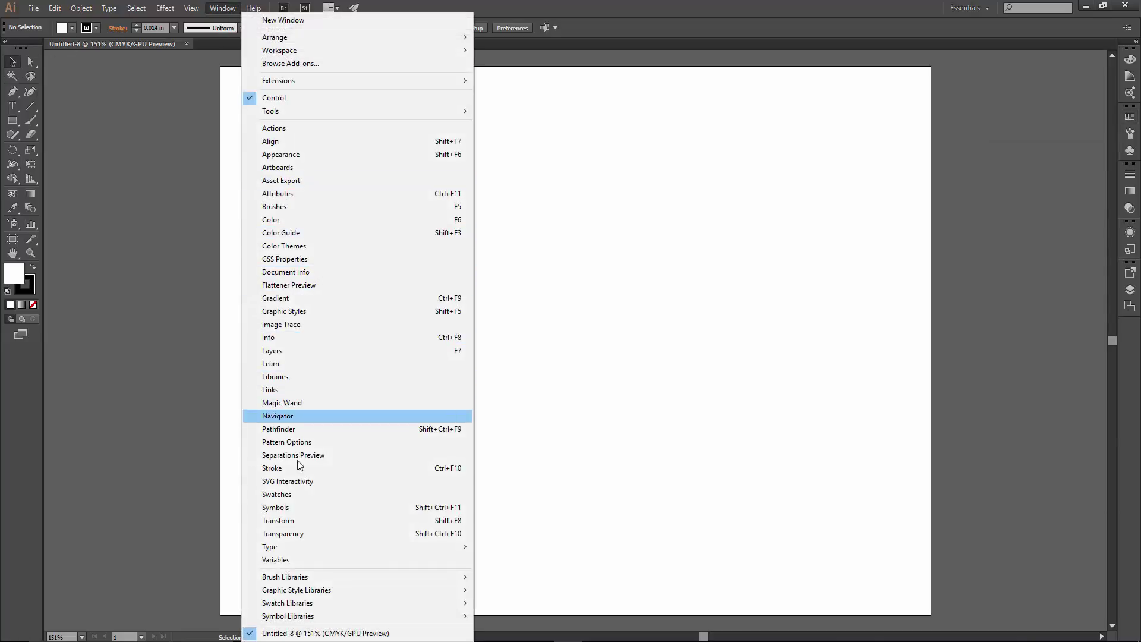
pyautogui.click(299, 495)
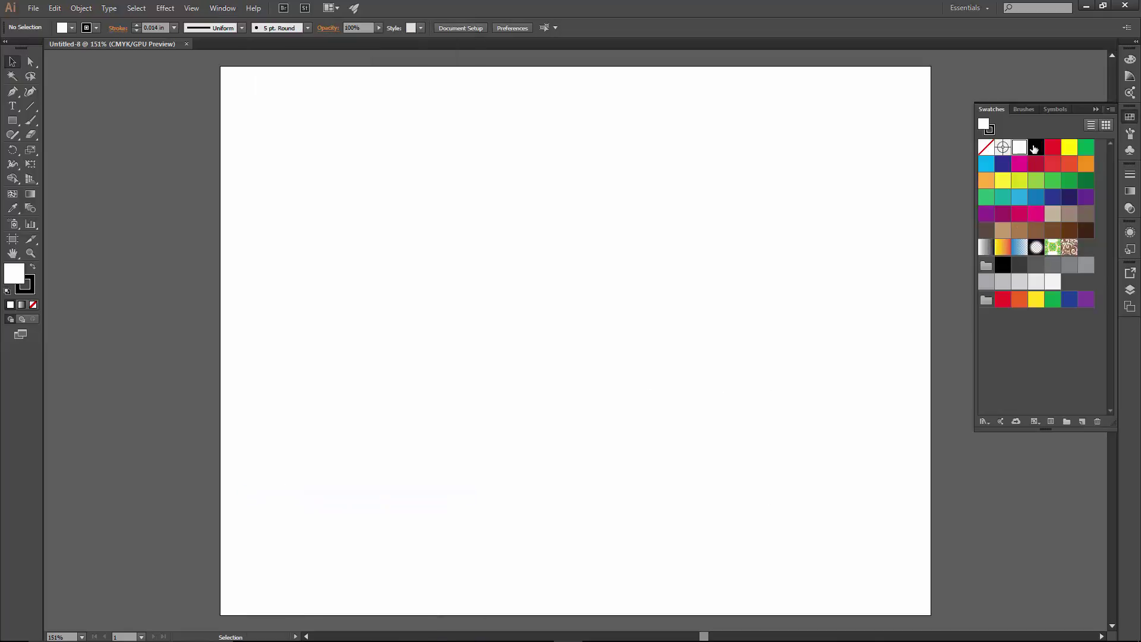
# Step: Open the Rough It! swatch library from the desktop's Rough It! > Swatches folder and enlarge its panel slightly
pyautogui.click(1109, 110)
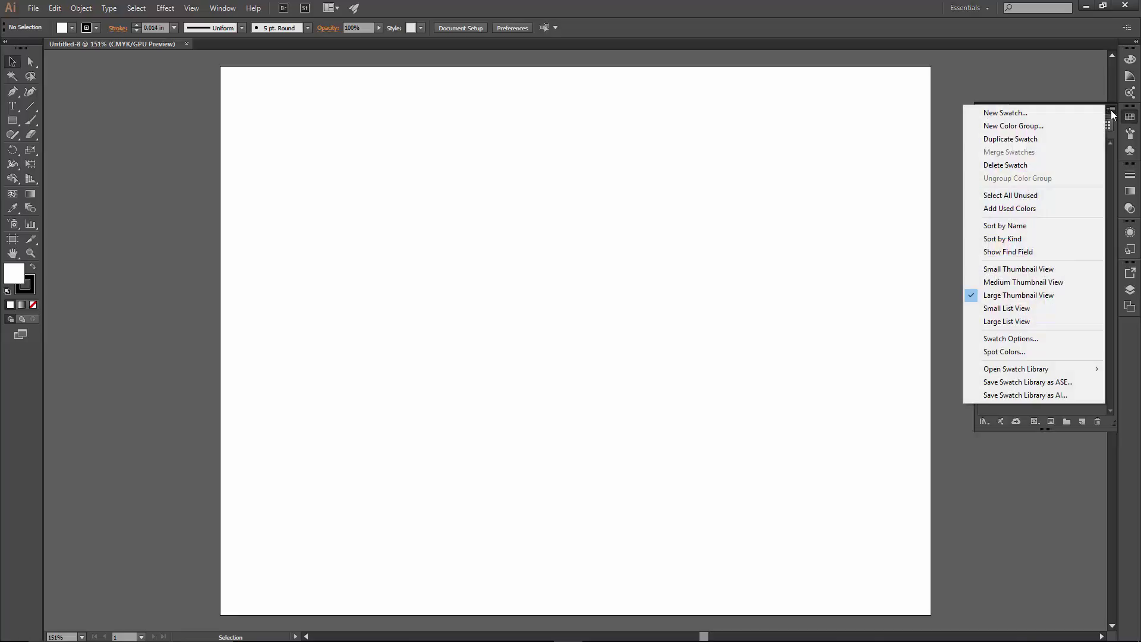
pyautogui.moveTo(1012, 371)
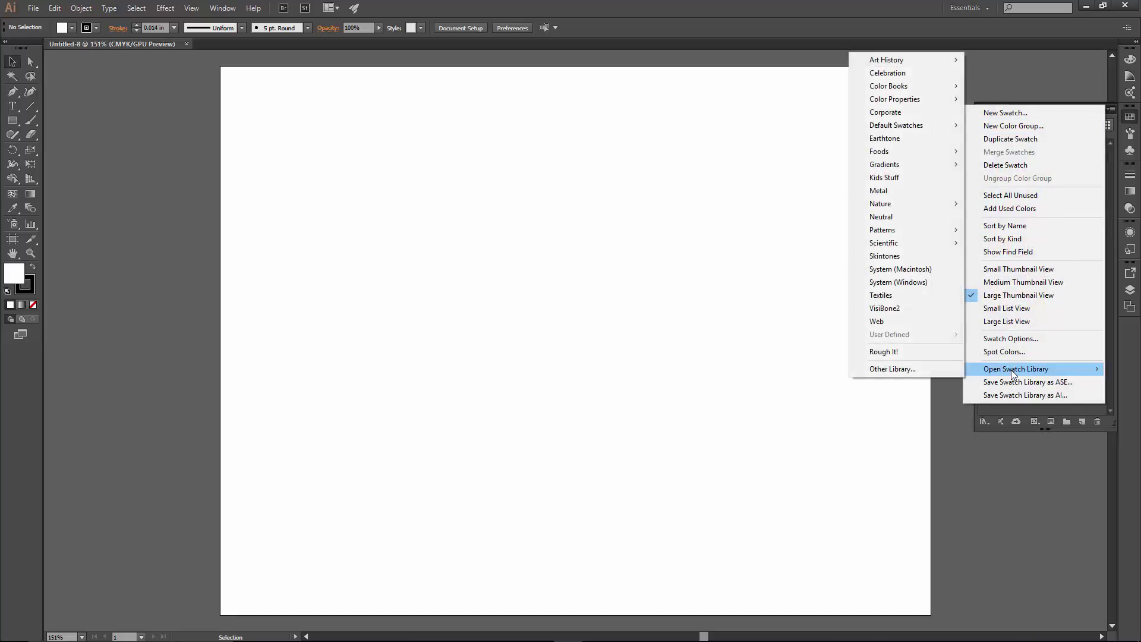
pyautogui.click(907, 372)
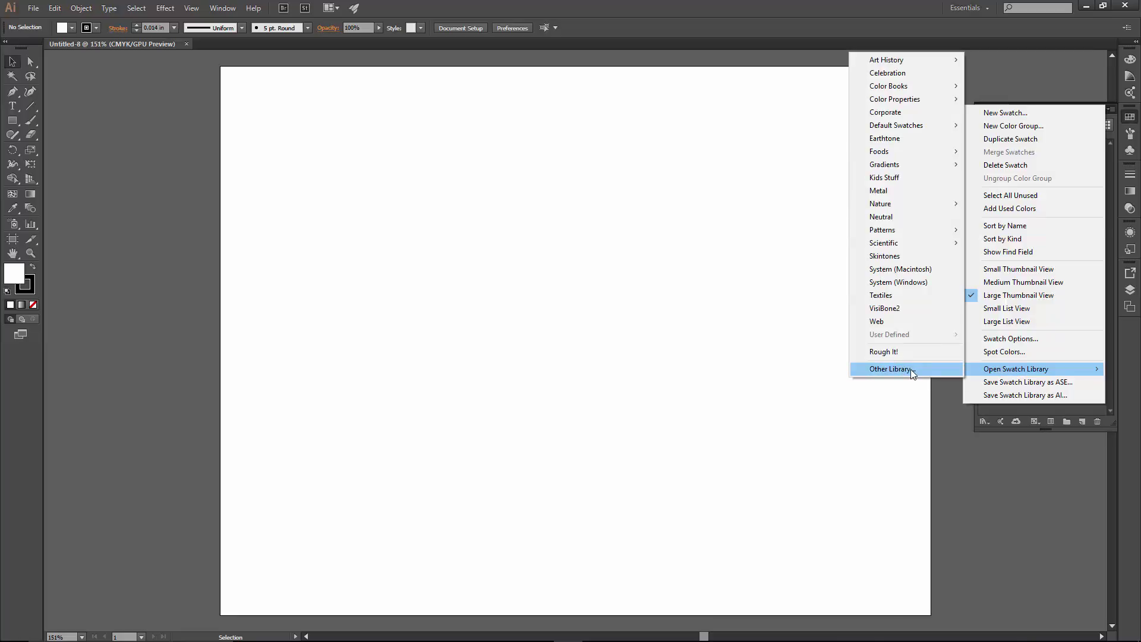
pyautogui.click(34, 86)
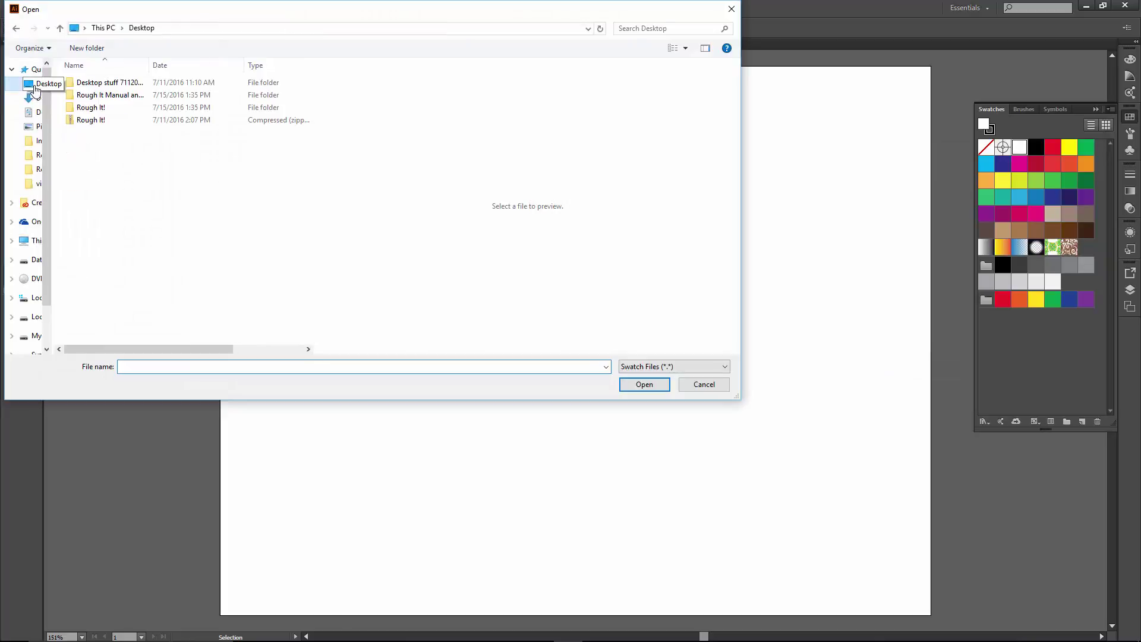
pyautogui.doubleClick(91, 110)
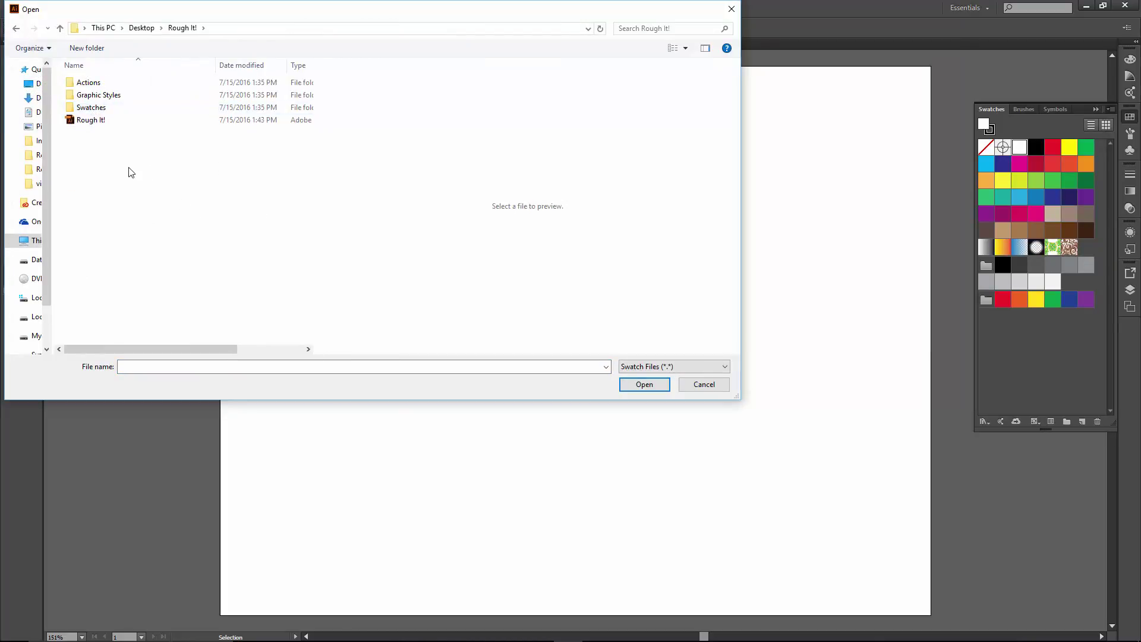
pyautogui.doubleClick(95, 108)
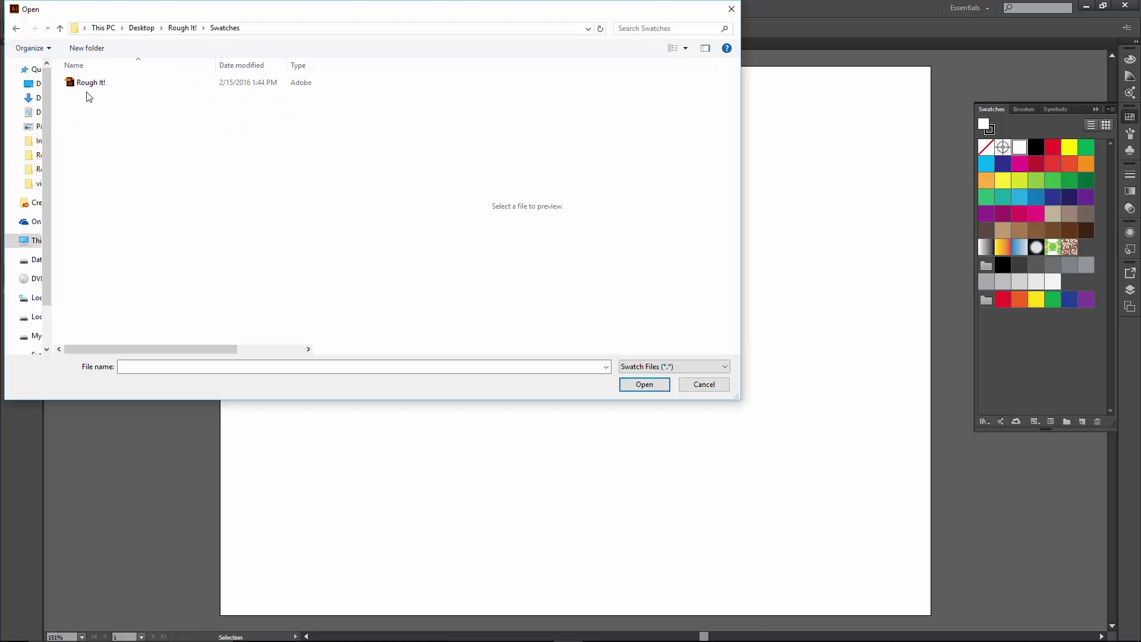
pyautogui.click(91, 84)
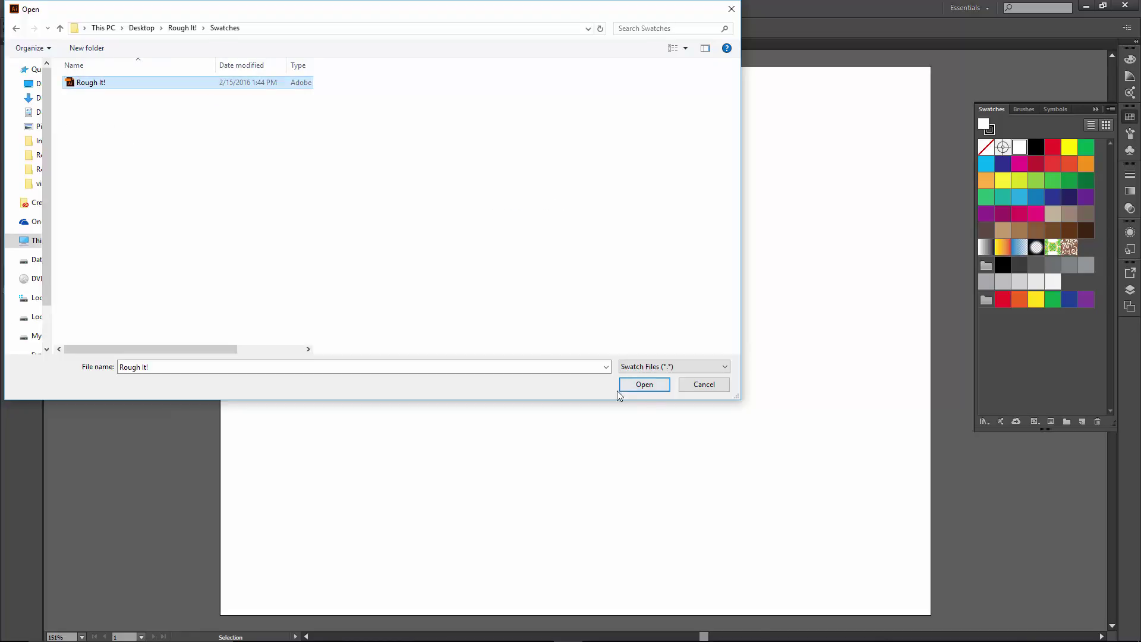
pyautogui.click(644, 384)
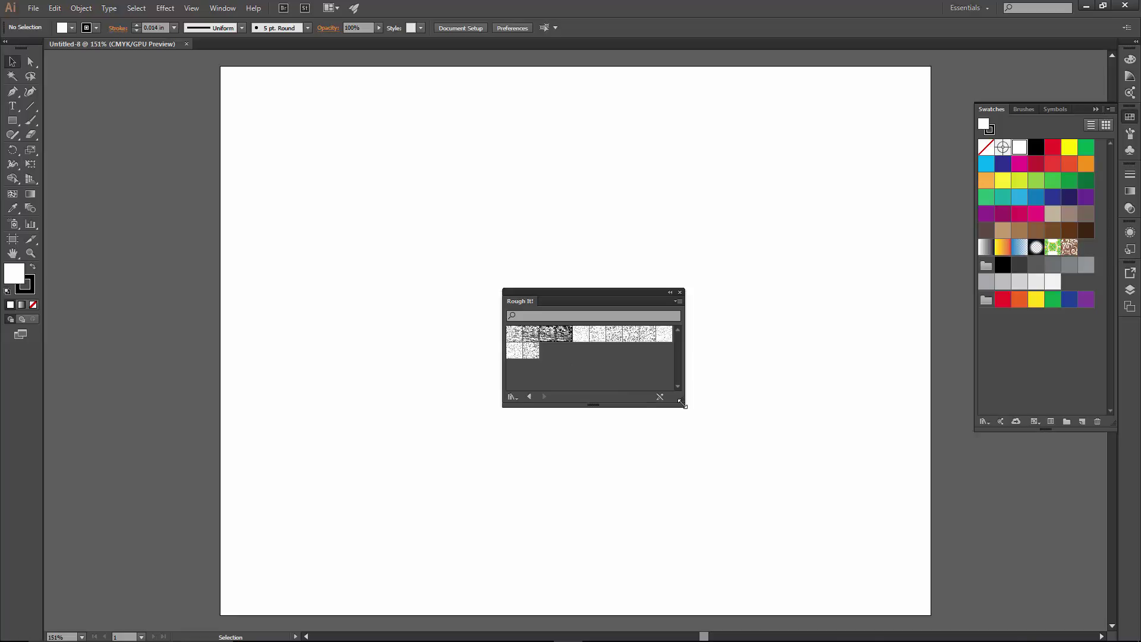
pyautogui.moveTo(682, 403); pyautogui.dragTo(705, 423)
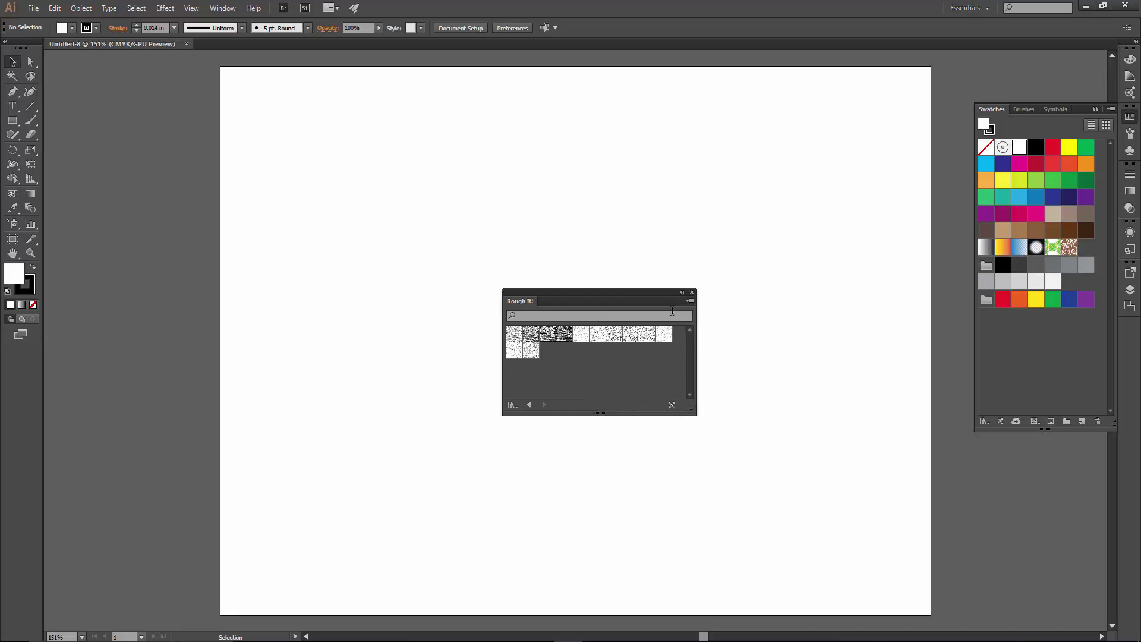
# Step: Switch the Rough It! swatch library to small thumbnails and back to large thumbnails
pyautogui.click(691, 302)
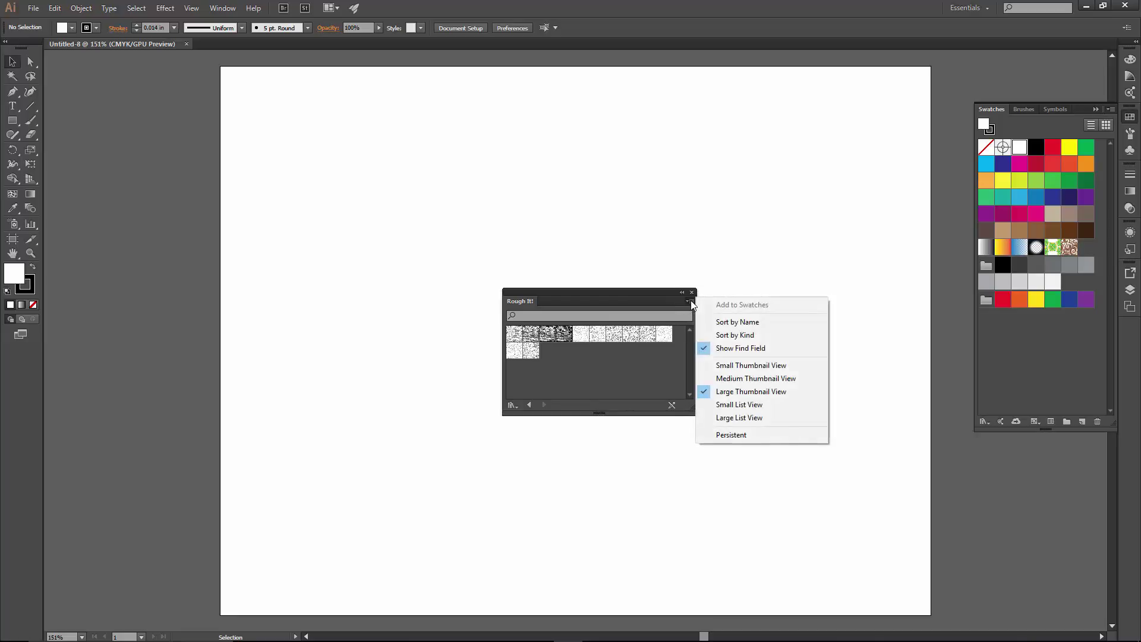
pyautogui.click(754, 365)
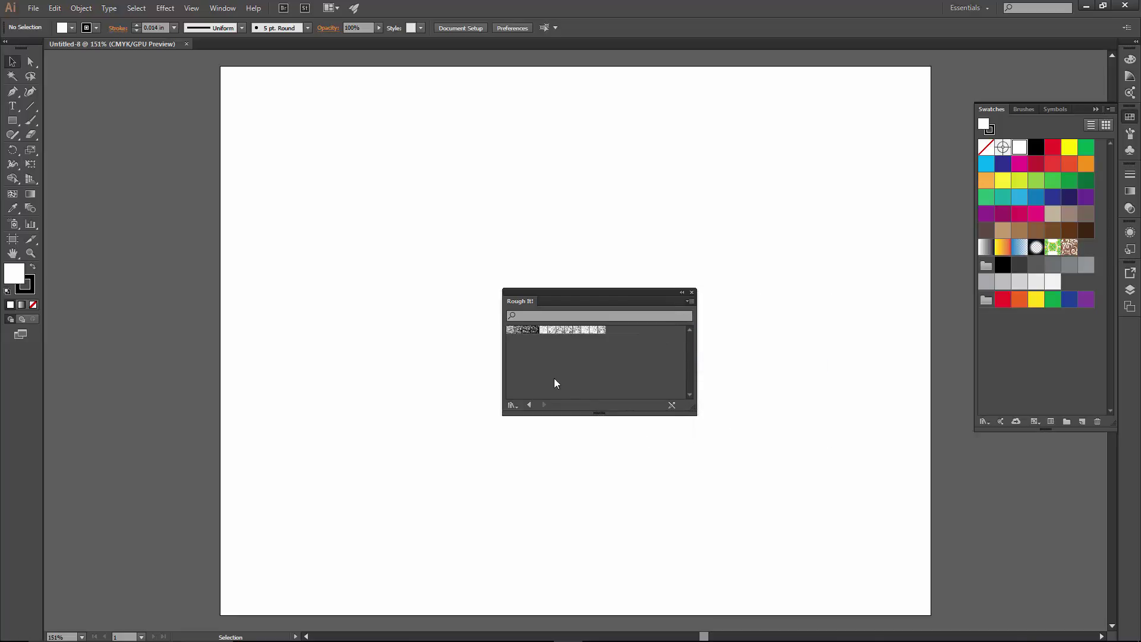
pyautogui.click(690, 301)
pyautogui.click(735, 392)
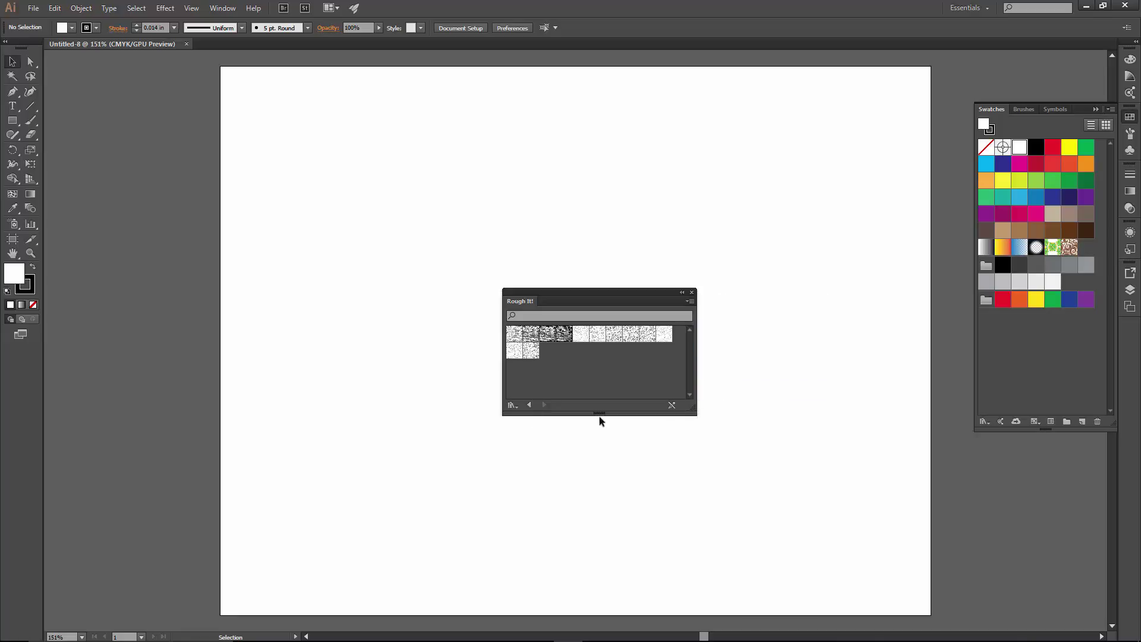
# Step: Add all swatches of the Rough It! library to the document's swatches, close the library and collapse the Swatches panel
pyautogui.click(514, 337)
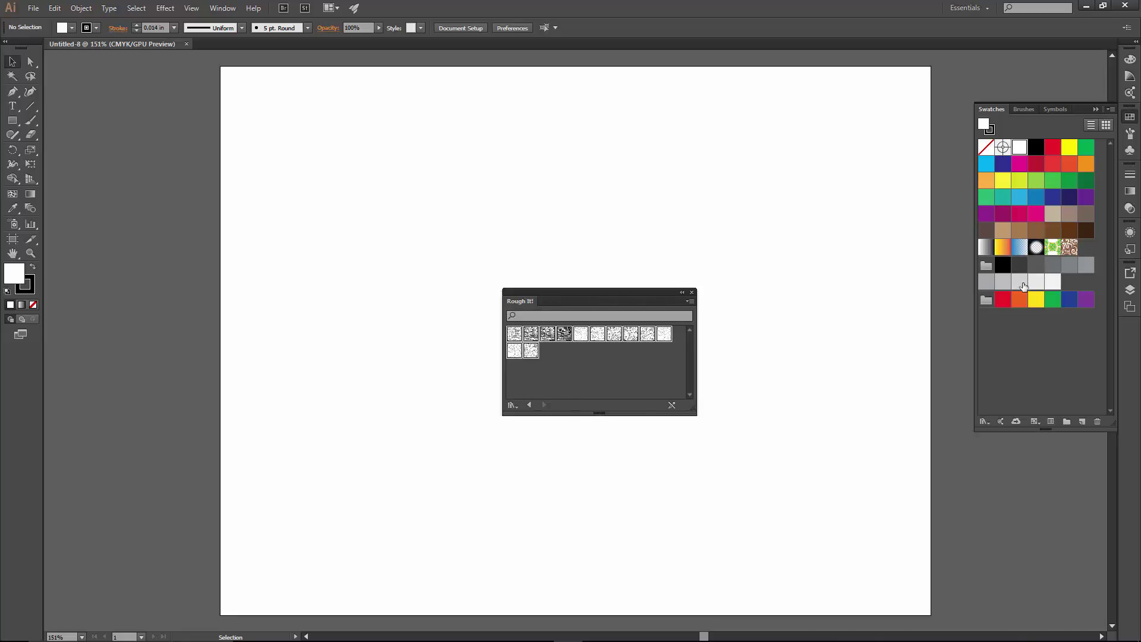
pyautogui.click(690, 304)
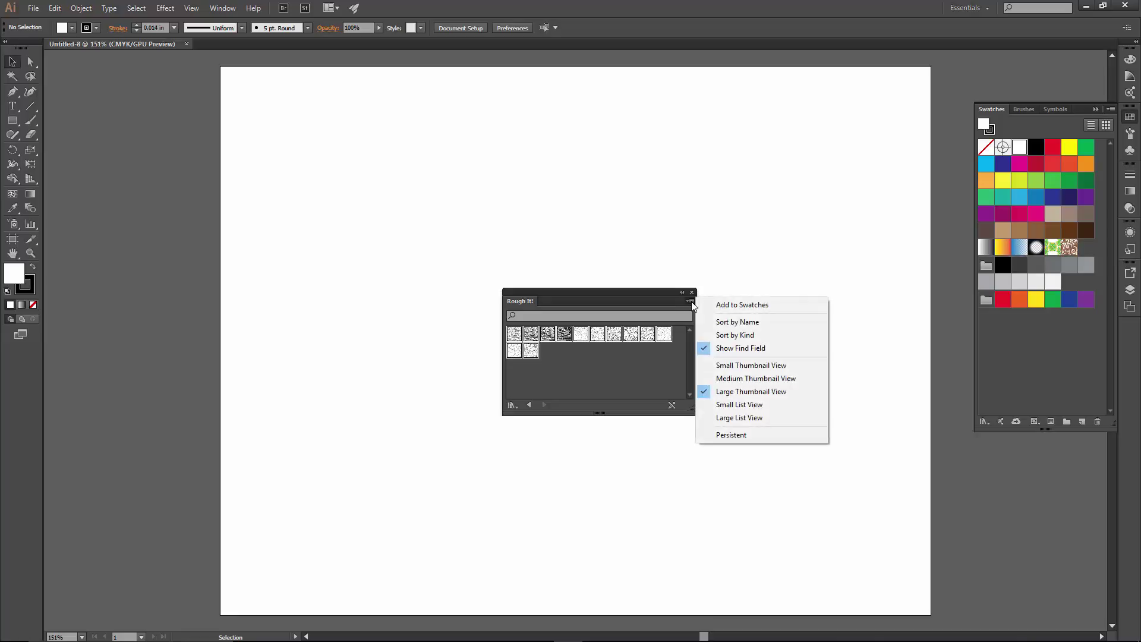
pyautogui.click(743, 305)
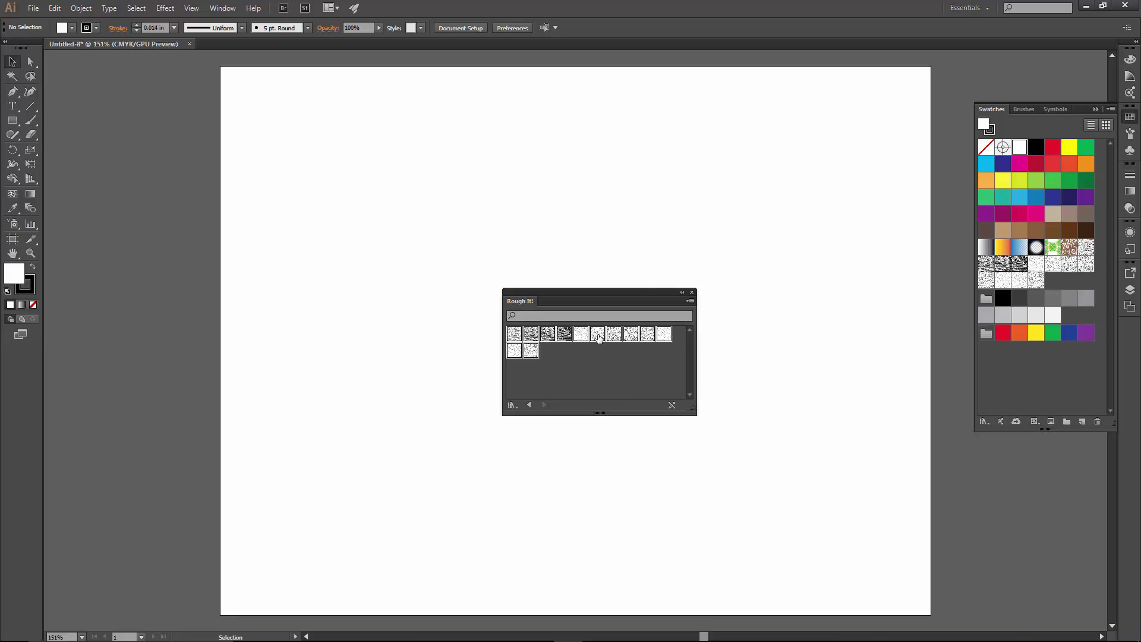
pyautogui.click(692, 293)
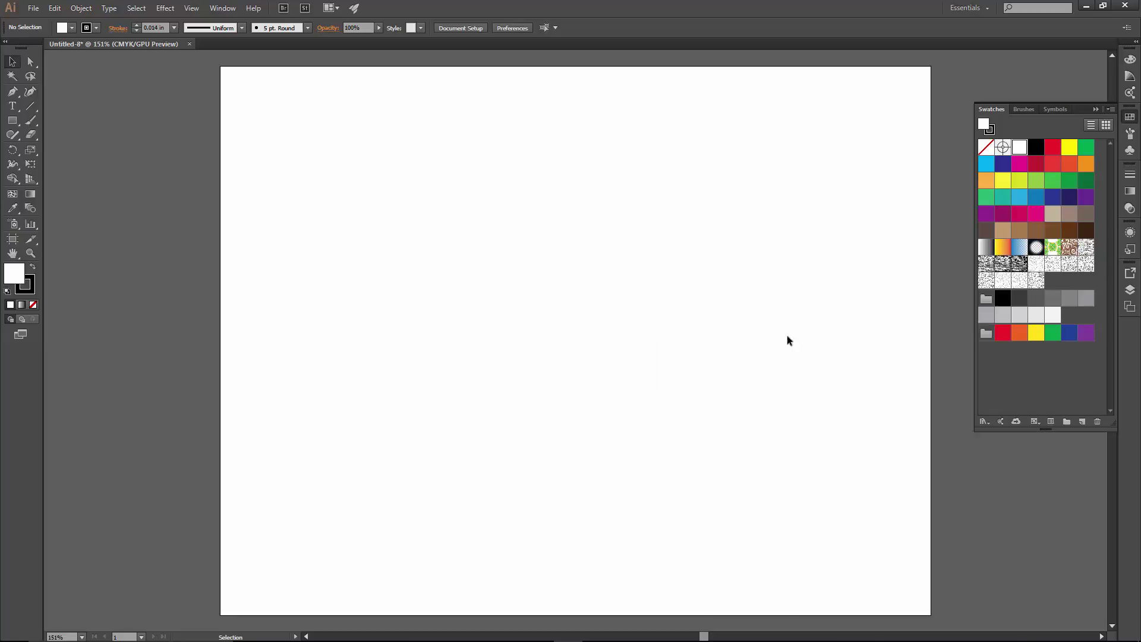
pyautogui.click(1093, 109)
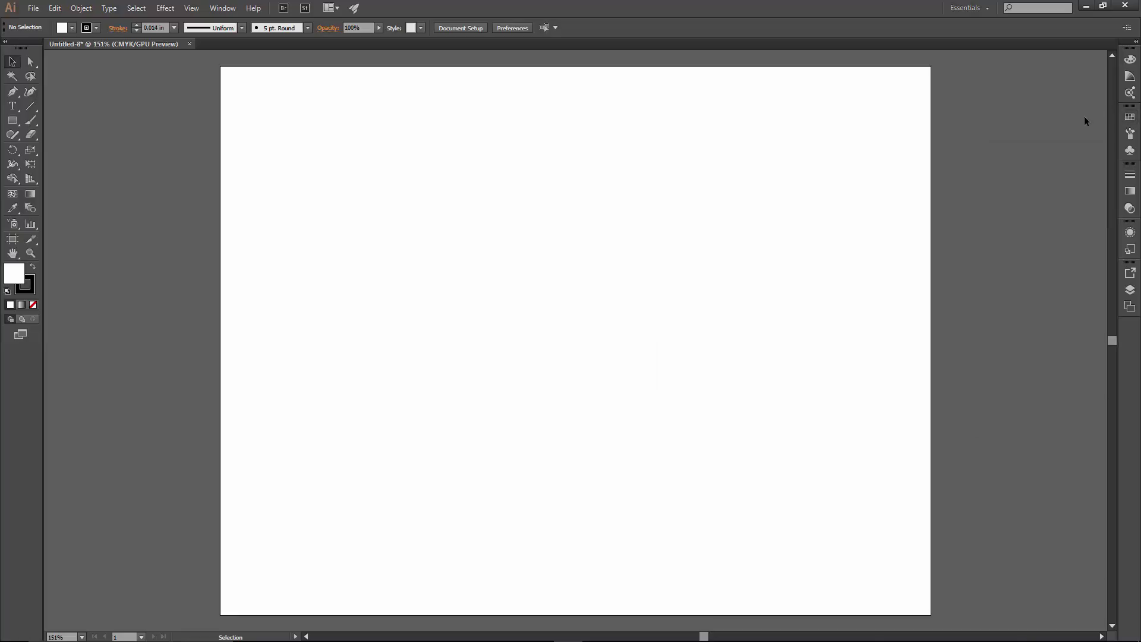
# Step: Open the Rough It! graphic style library from the desktop's Rough It! > Graphic Styles folder and enlarge its panel to show every style
pyautogui.click(1130, 233)
pyautogui.click(1031, 223)
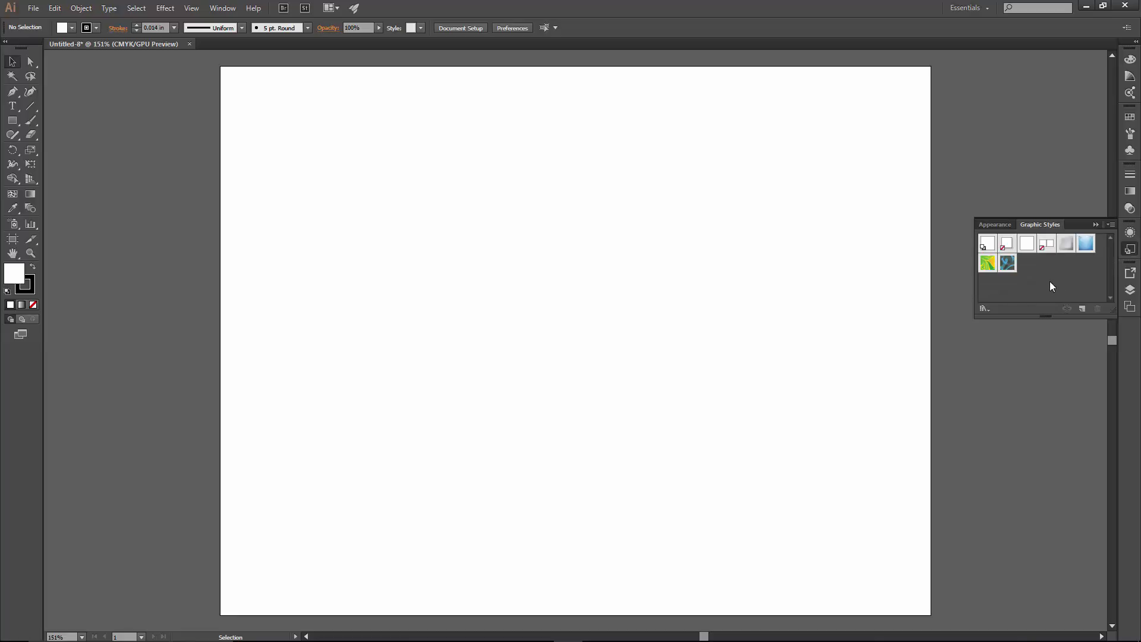
pyautogui.click(1111, 226)
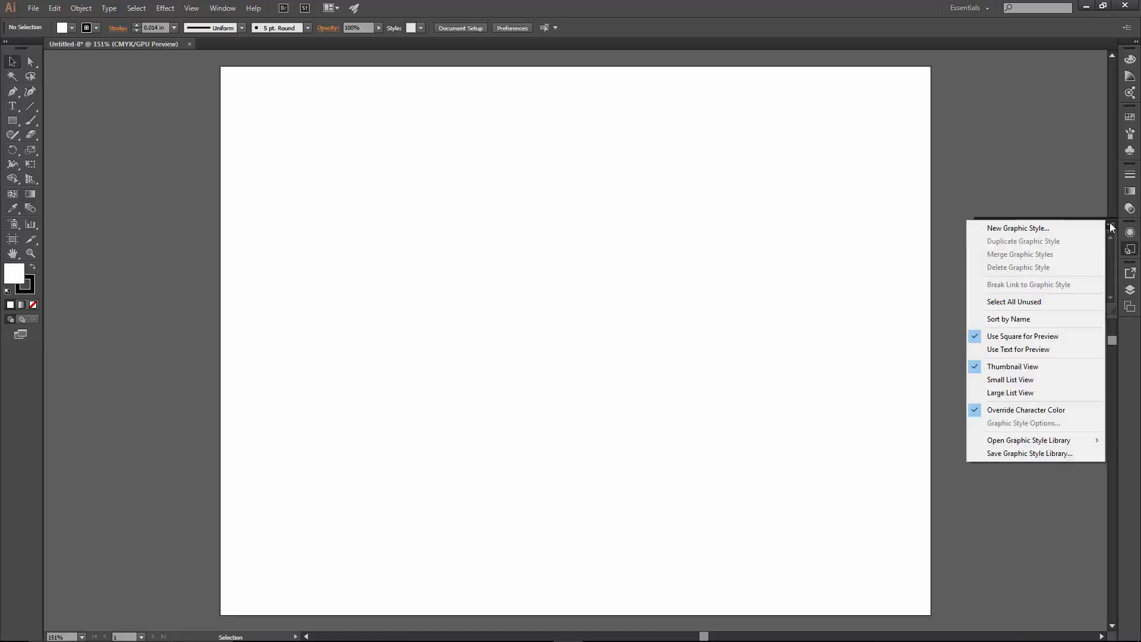
pyautogui.moveTo(1051, 444)
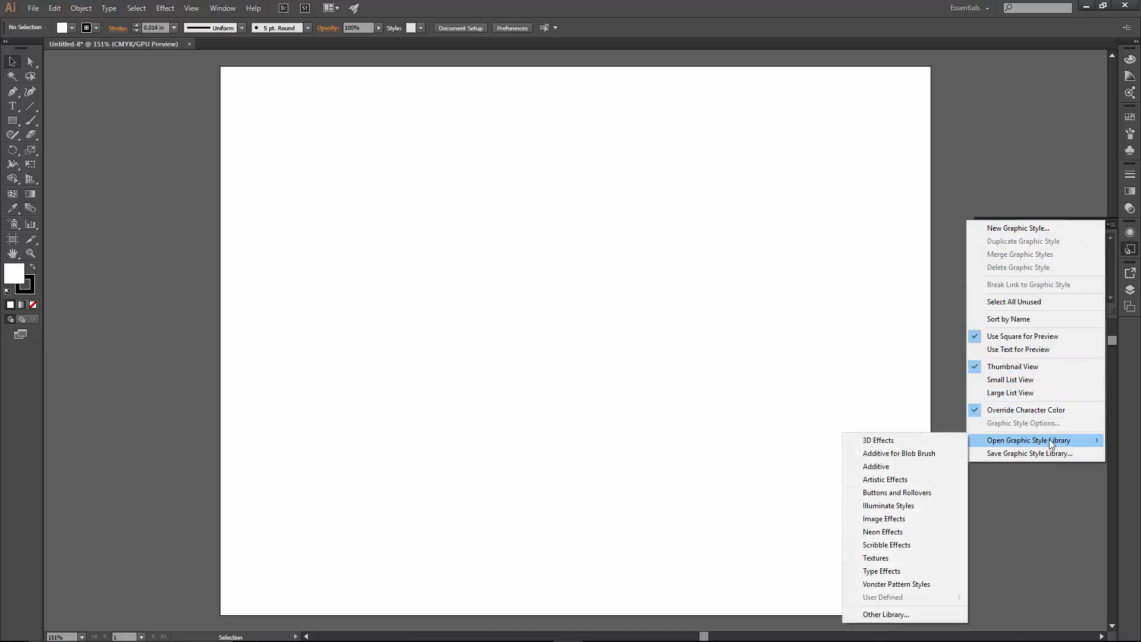
pyautogui.click(910, 618)
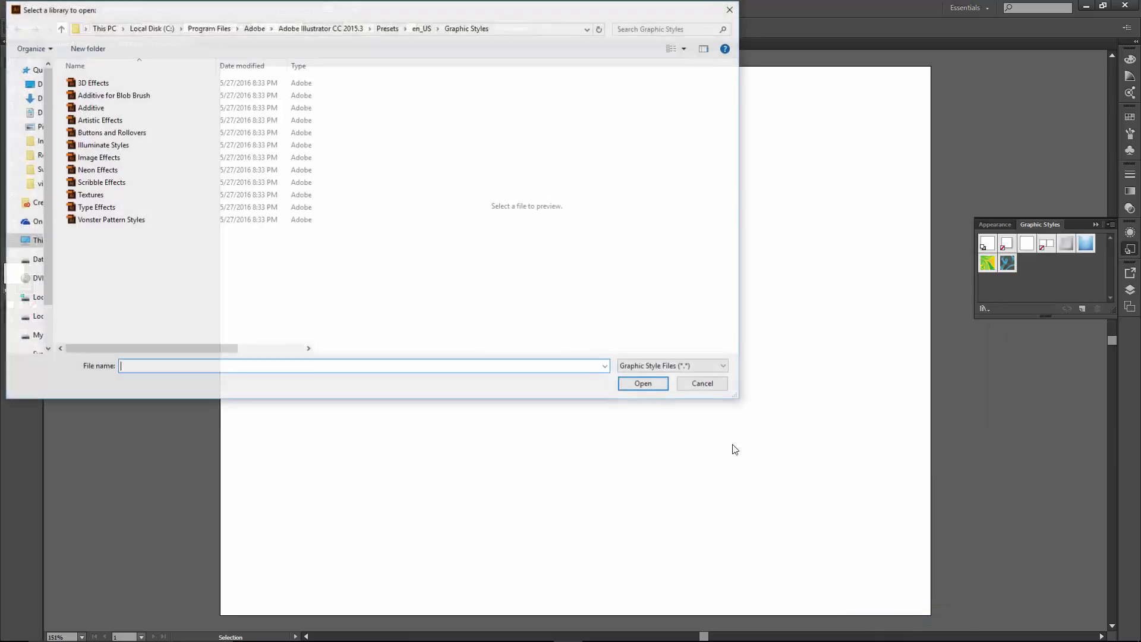
pyautogui.click(35, 84)
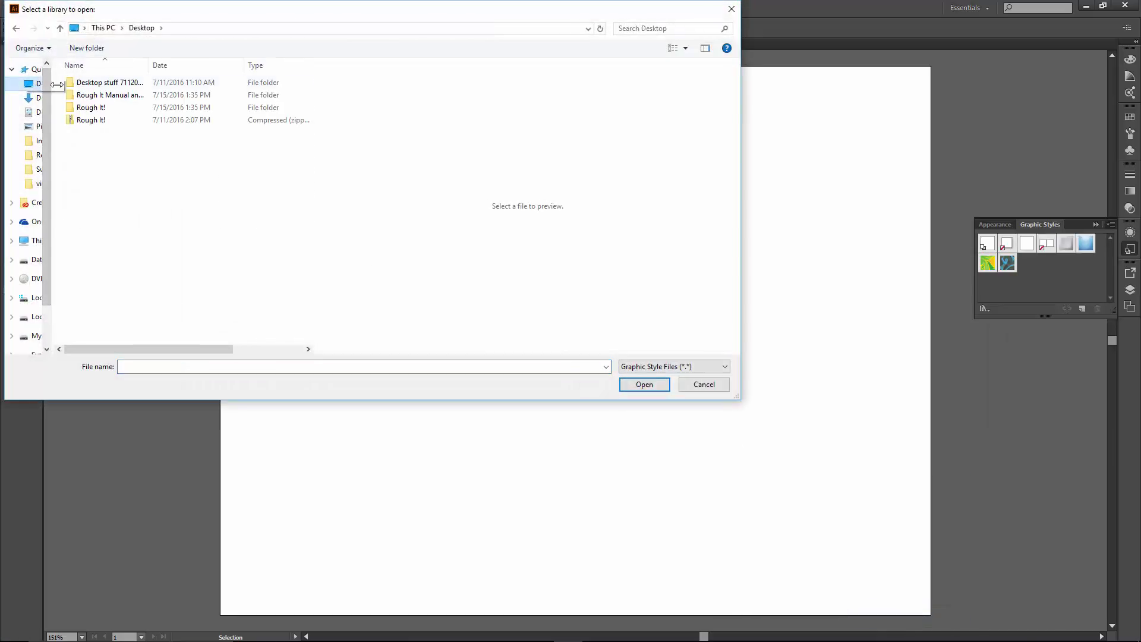
pyautogui.doubleClick(93, 108)
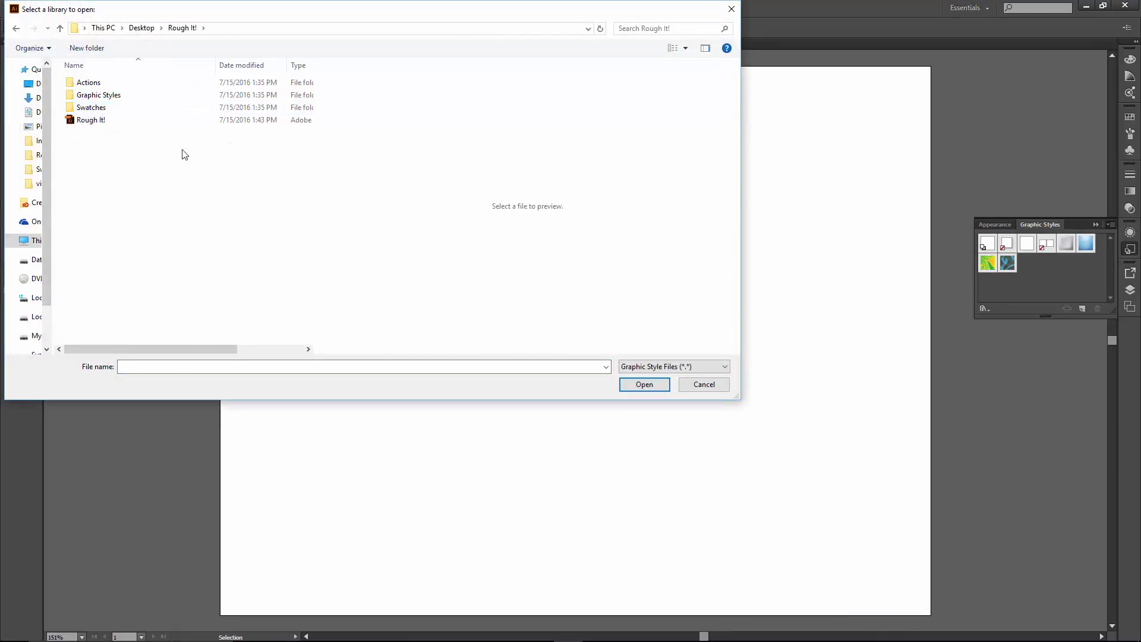
pyautogui.click(98, 100)
pyautogui.doubleClick(97, 97)
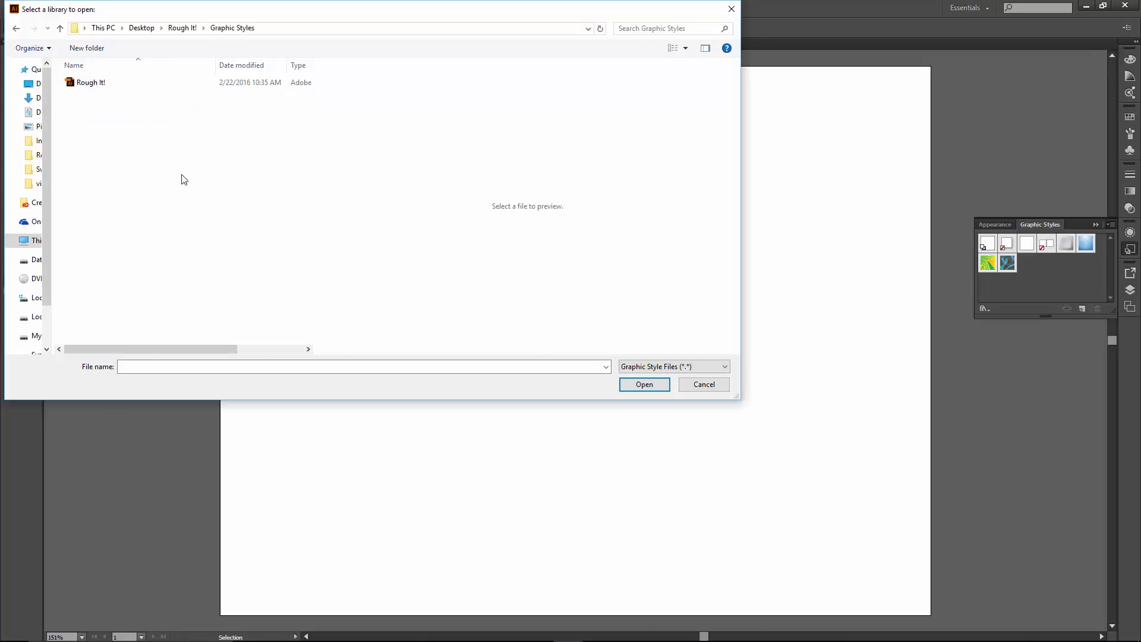
pyautogui.click(96, 86)
pyautogui.doubleClick(96, 84)
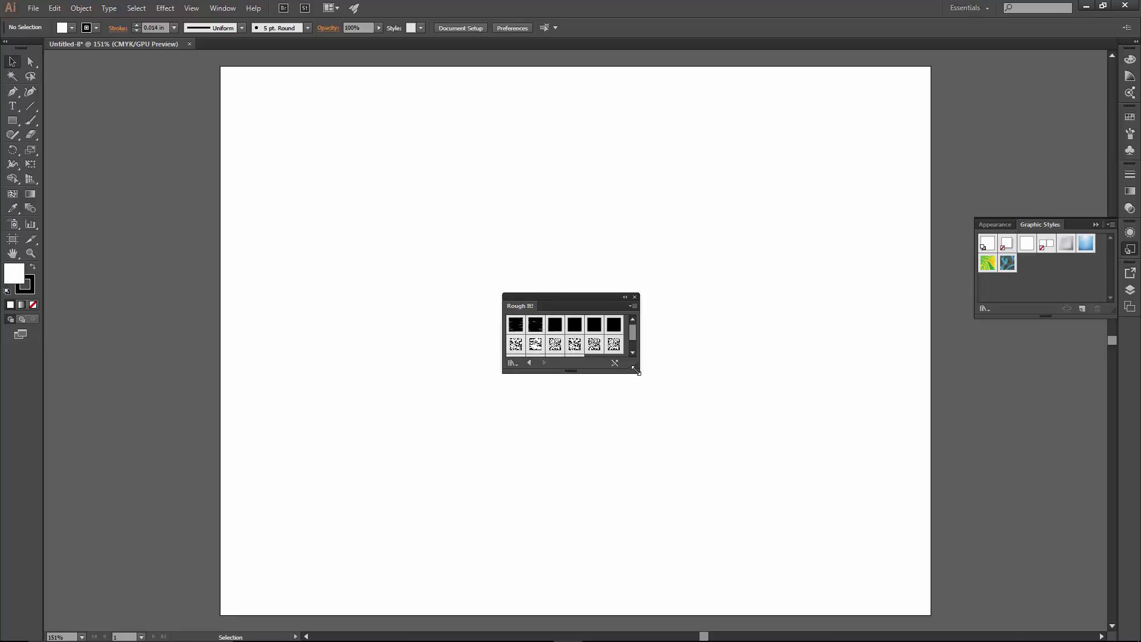
pyautogui.moveTo(633, 369); pyautogui.dragTo(702, 409)
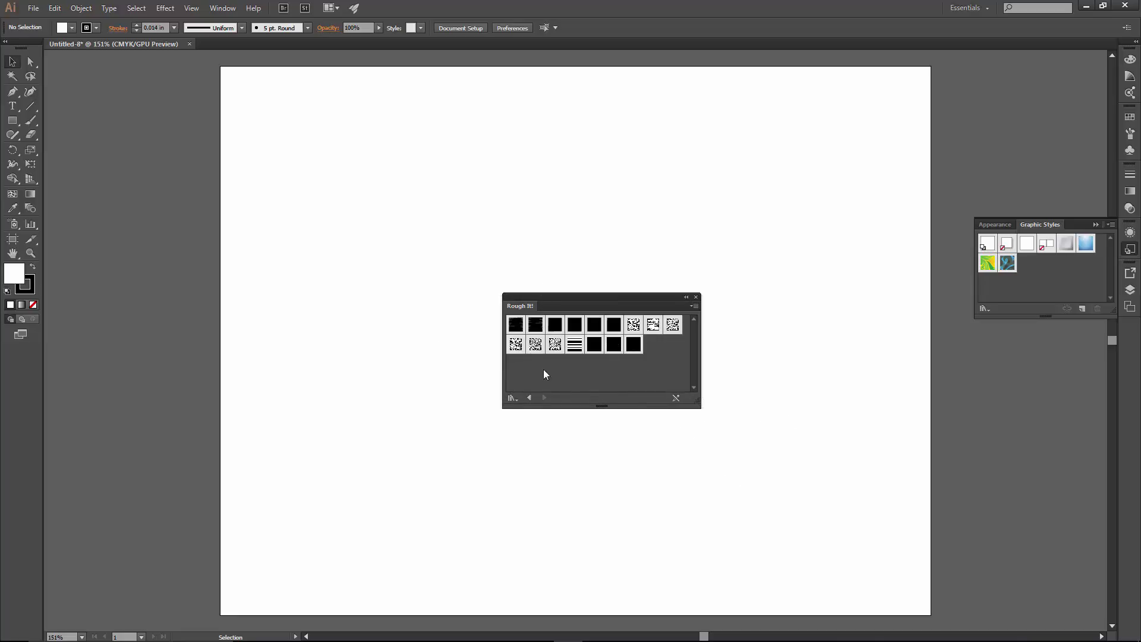
# Step: Add all styles of the Rough It! library to the document's graphic styles, check the extended list, and put both panels away
pyautogui.click(515, 324)
pyautogui.keyDown('shift'); pyautogui.click(637, 350); pyautogui.keyUp('shift')
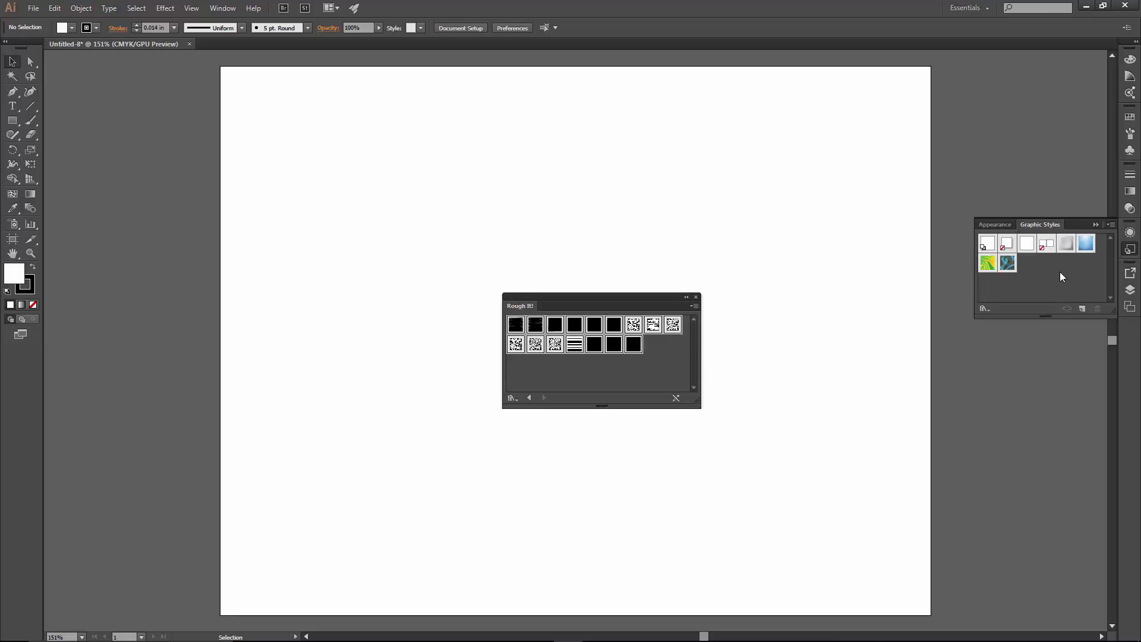
pyautogui.click(694, 306)
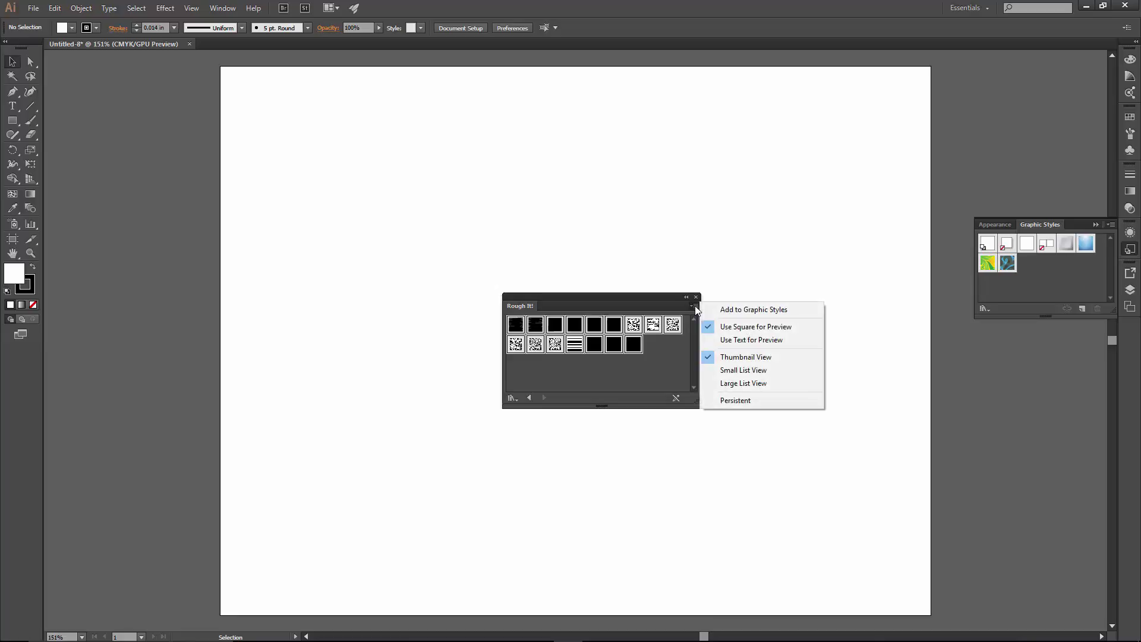
pyautogui.click(753, 310)
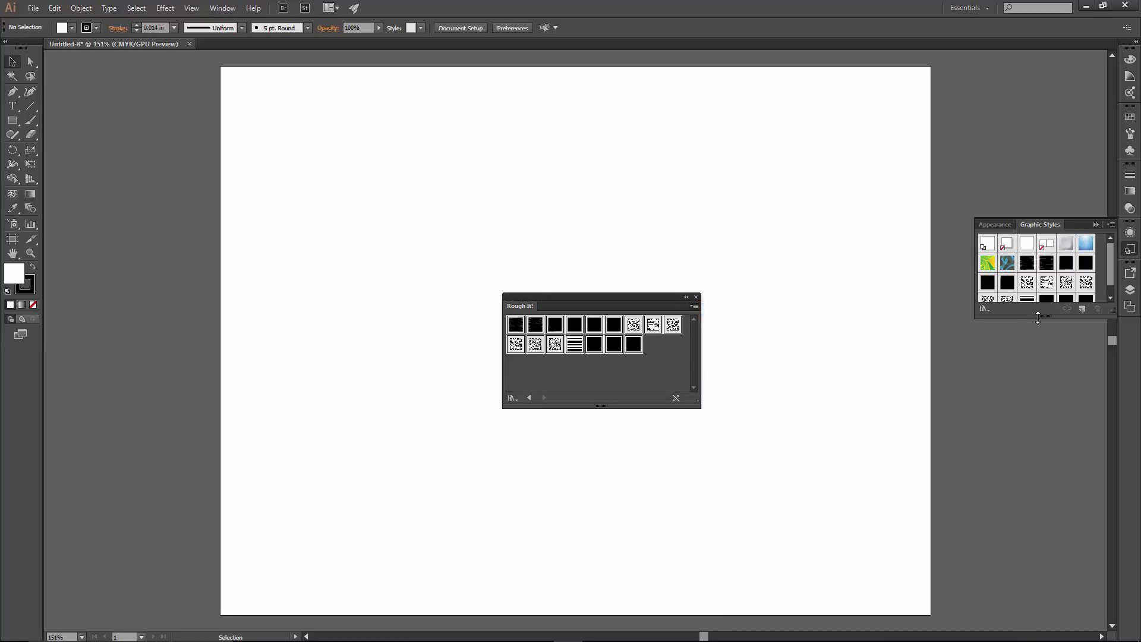
pyautogui.moveTo(1037, 318); pyautogui.dragTo(1032, 365)
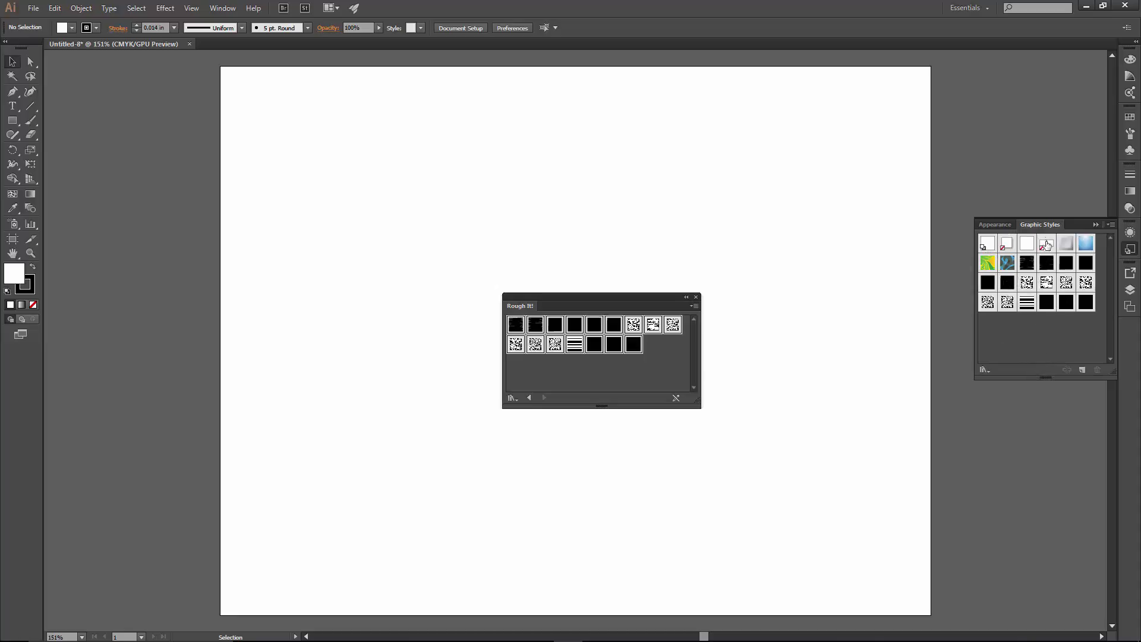
pyautogui.click(1096, 224)
pyautogui.click(696, 296)
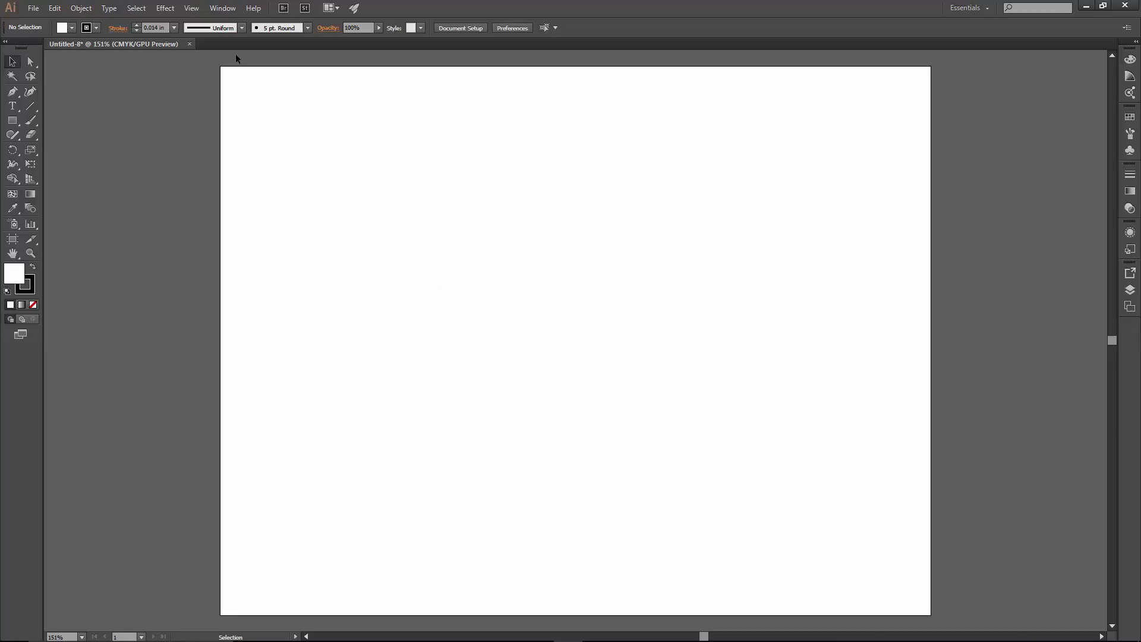
# Step: Show the Actions panel and check the contents of the Default Actions set, leaving the set collapsed
pyautogui.click(229, 11)
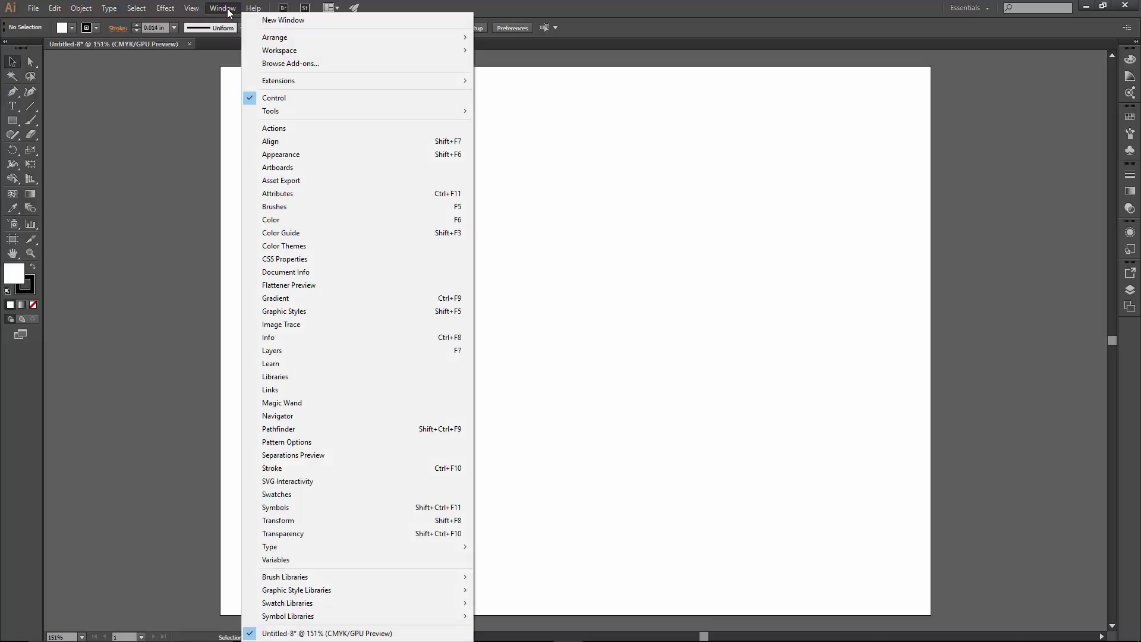
pyautogui.click(291, 128)
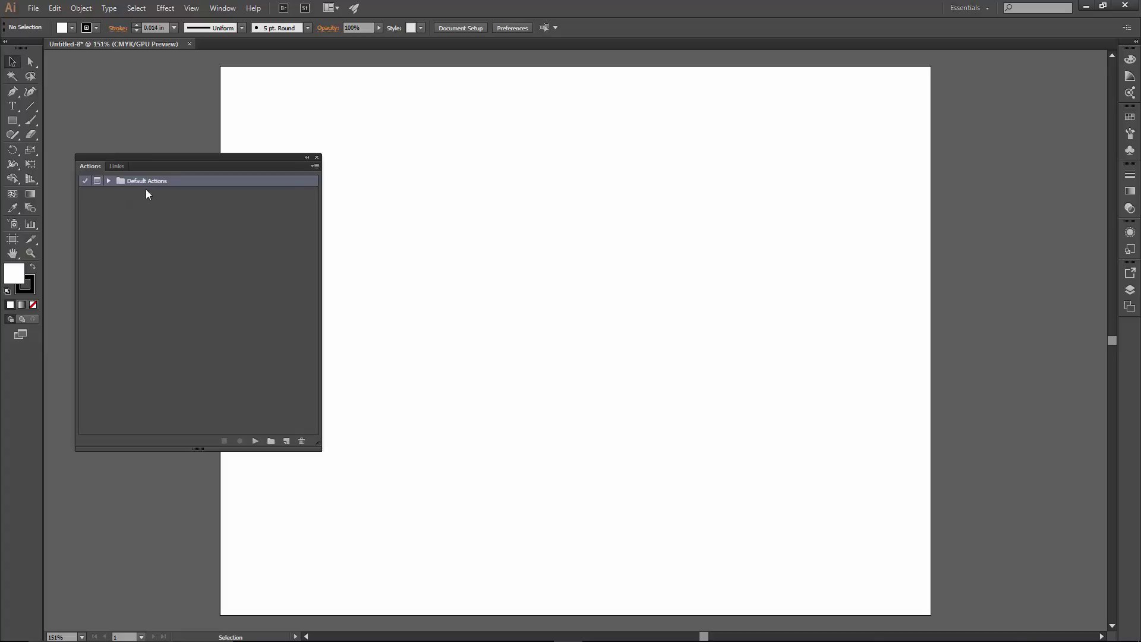
pyautogui.click(108, 181)
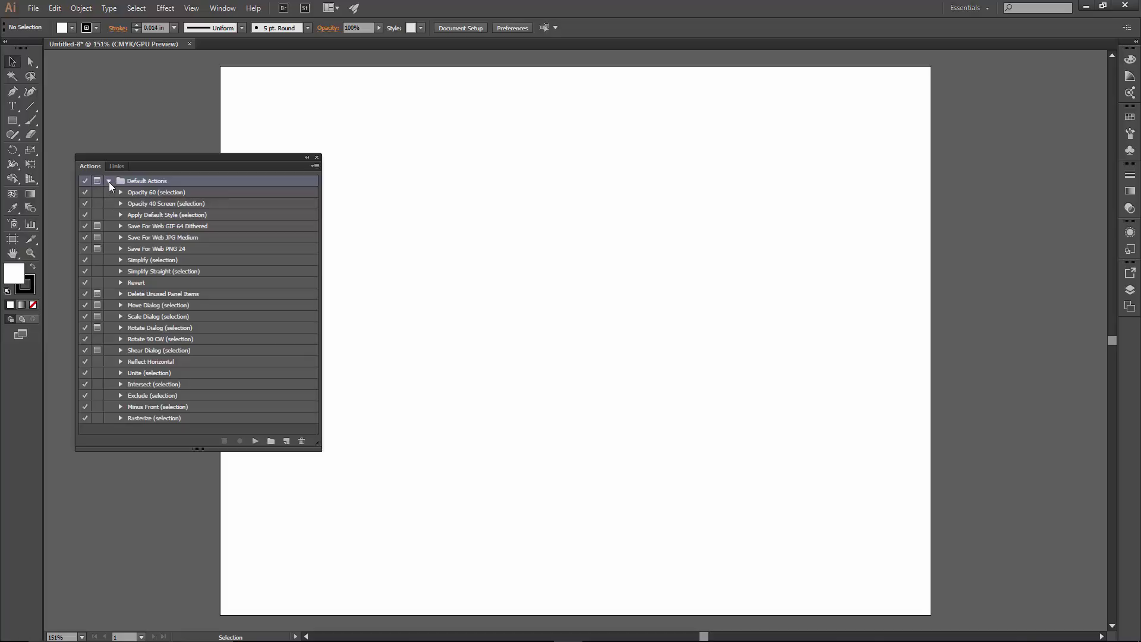
pyautogui.click(109, 181)
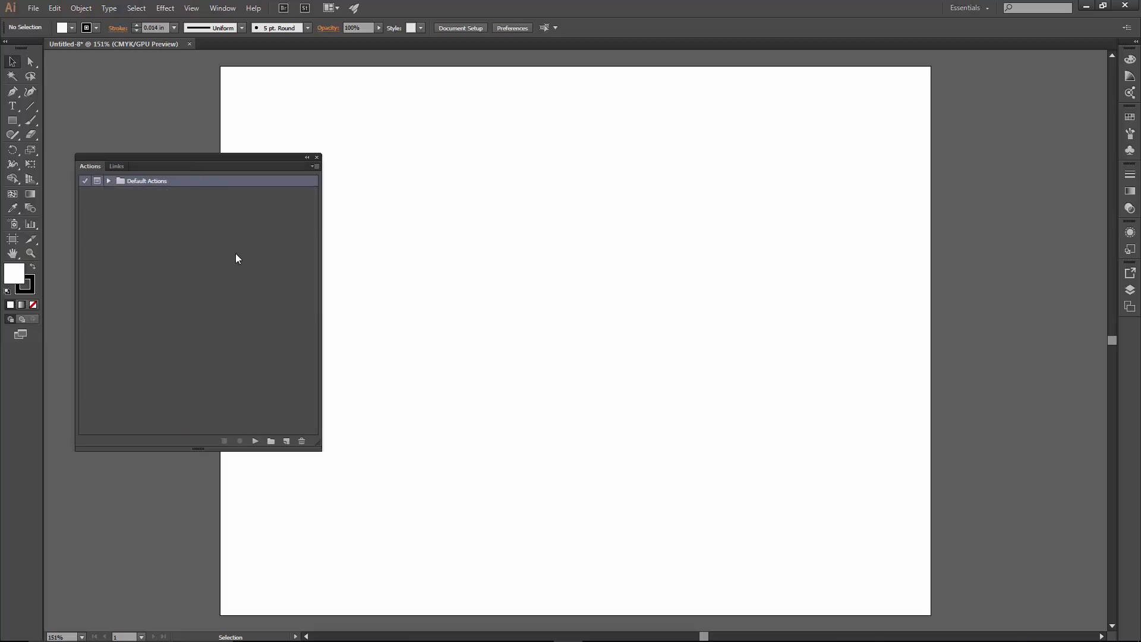
# Step: Load the Rough It! action set from the desktop's Rough It! > Actions folder, look through its actions and collapse the set
pyautogui.click(315, 167)
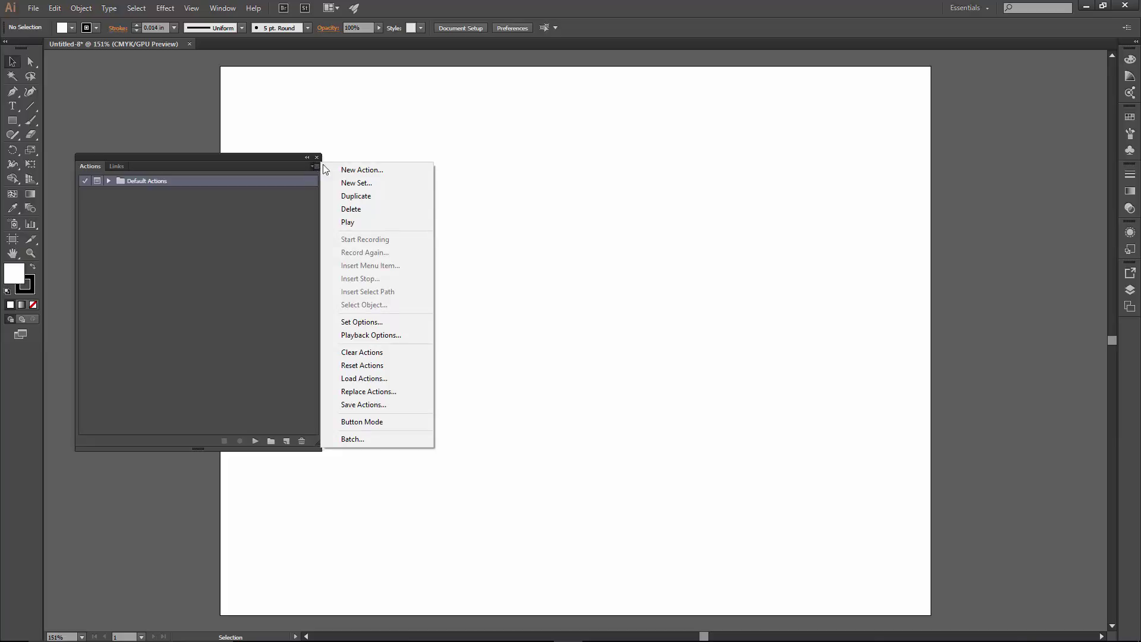
pyautogui.click(364, 378)
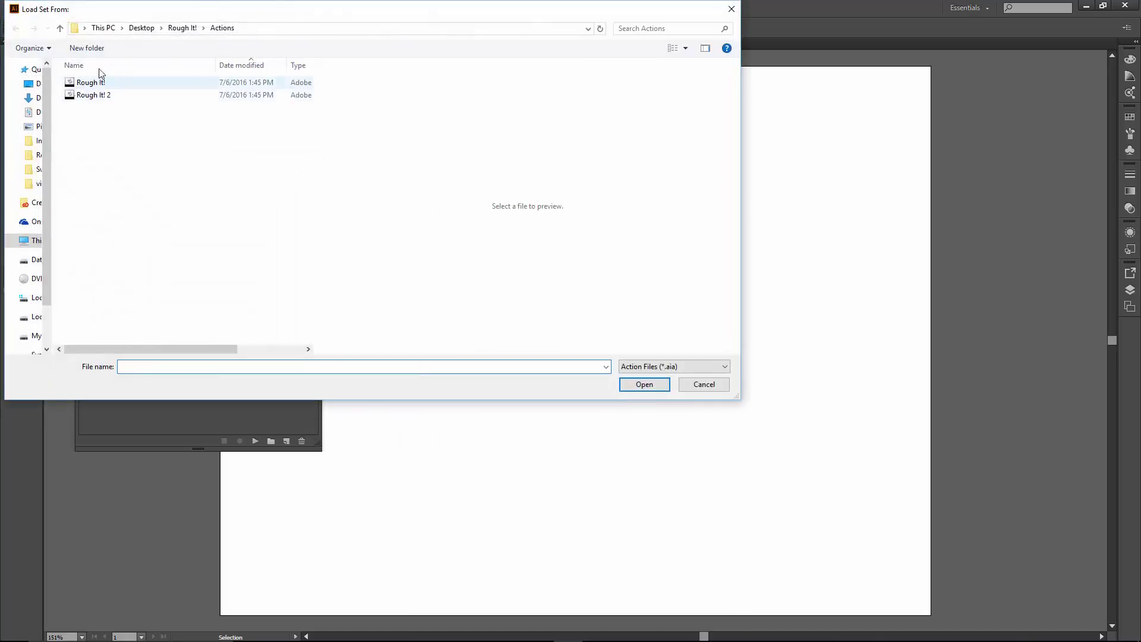
pyautogui.click(174, 30)
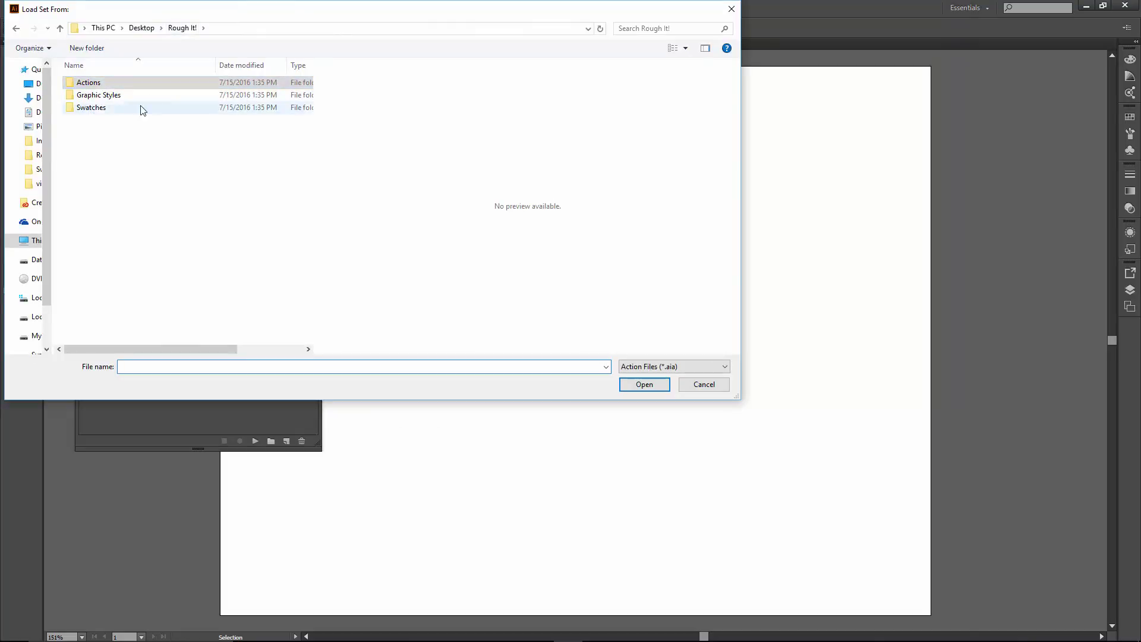
pyautogui.doubleClick(115, 88)
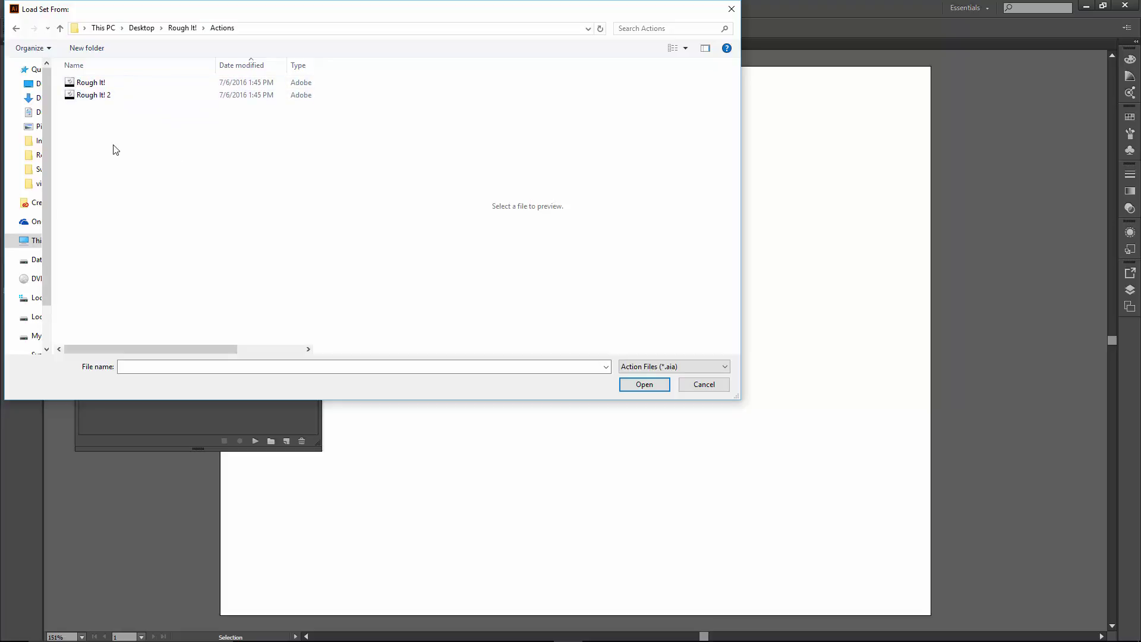
pyautogui.click(98, 85)
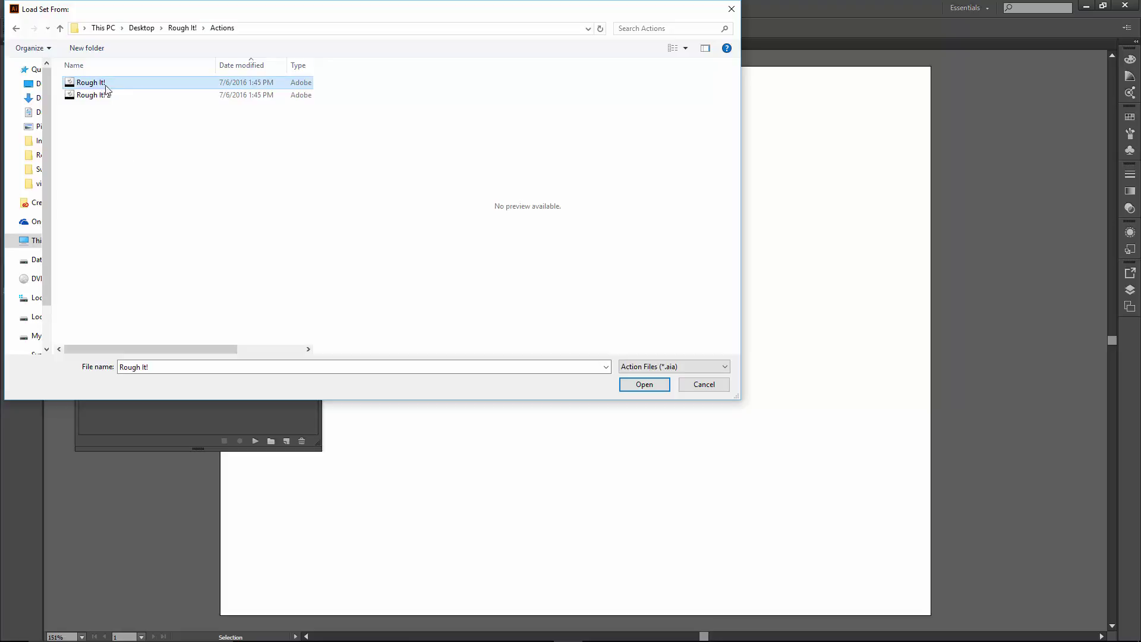
pyautogui.click(644, 384)
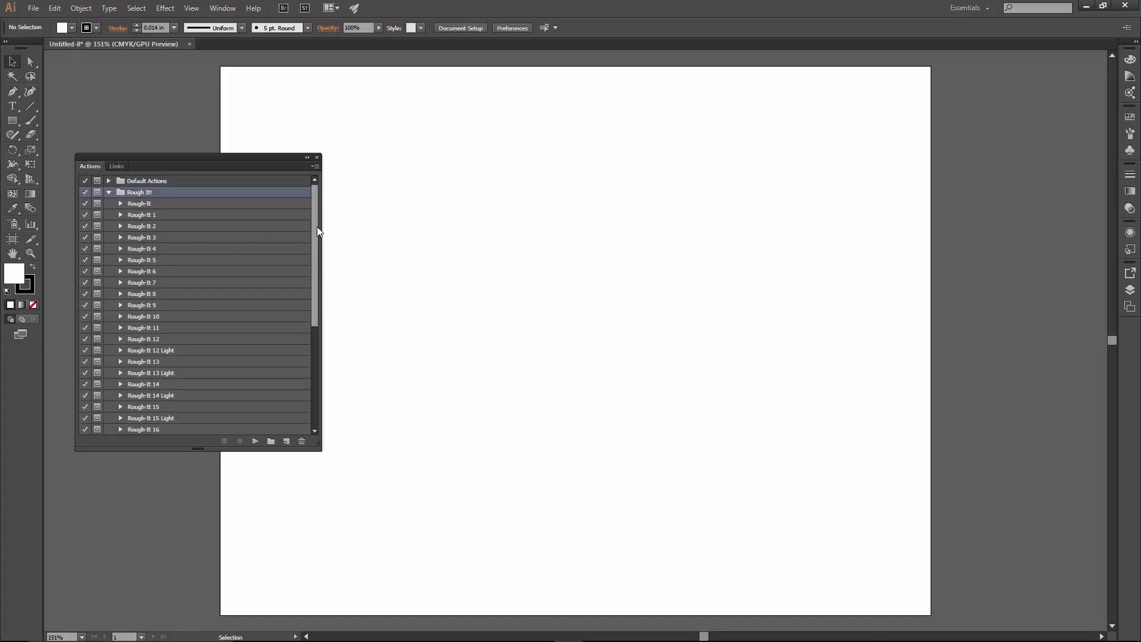
pyautogui.moveTo(315, 226); pyautogui.dragTo(316, 327)
pyautogui.moveTo(324, 370); pyautogui.dragTo(323, 214)
pyautogui.click(108, 192)
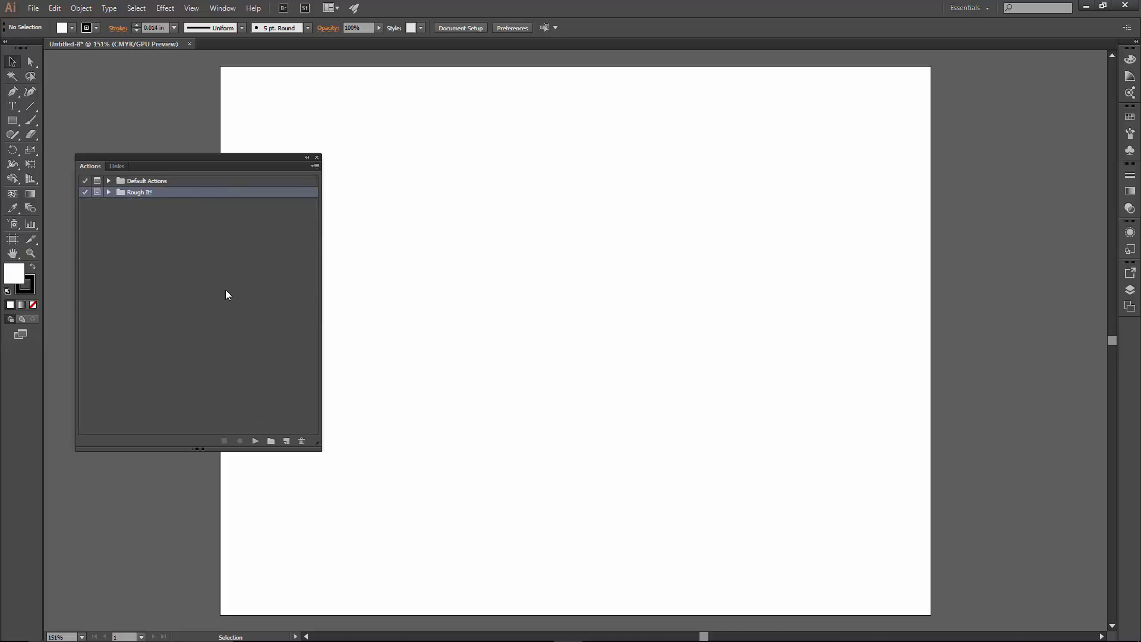
# Step: Load the Rough It! 2 action set from the same Actions folder and look through the actions of the expanded Rough It! set
pyautogui.click(315, 167)
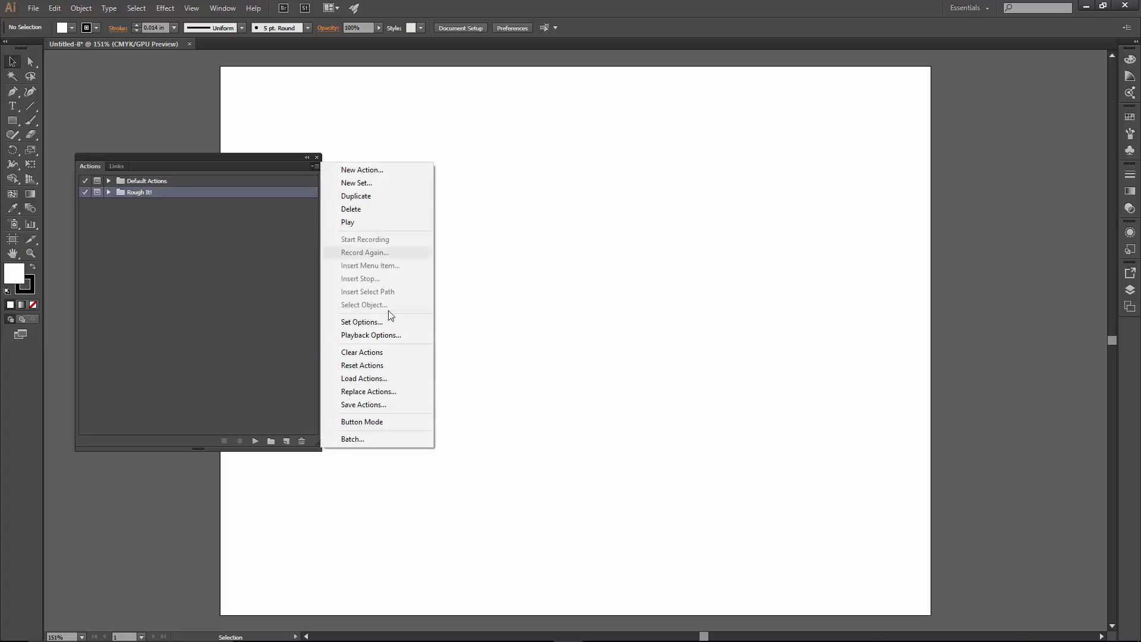
pyautogui.click(391, 381)
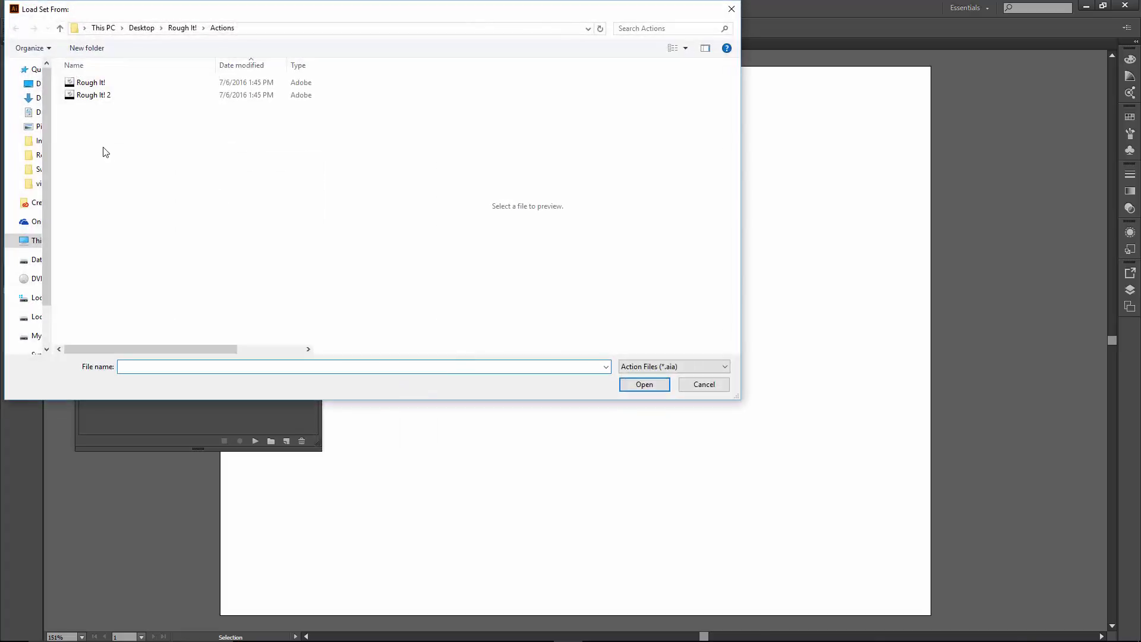
pyautogui.doubleClick(93, 95)
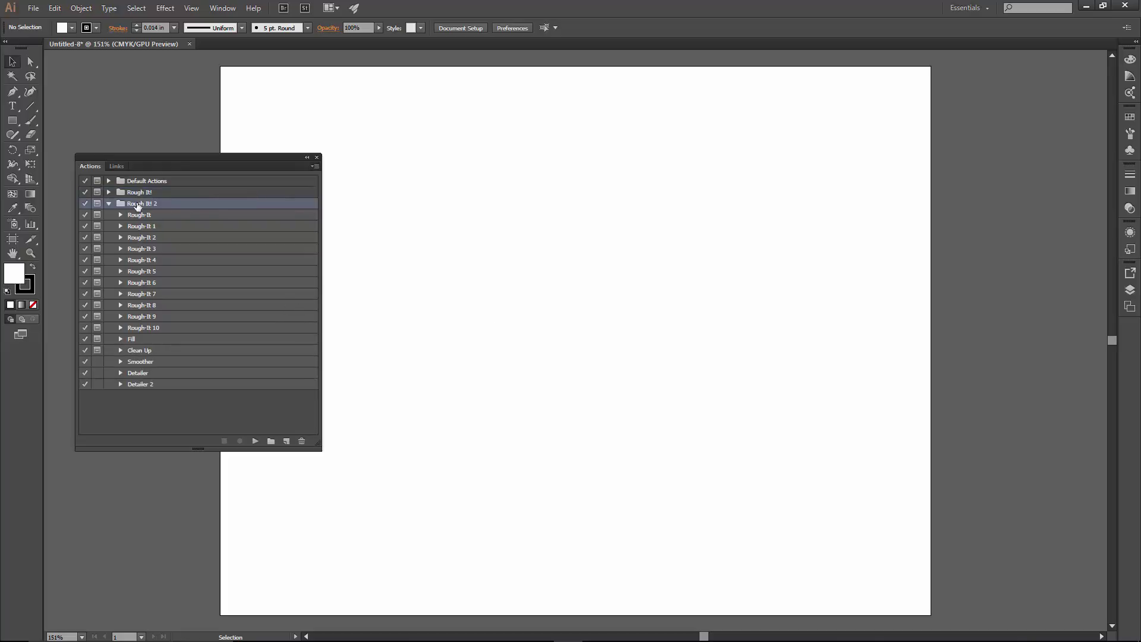
pyautogui.click(109, 192)
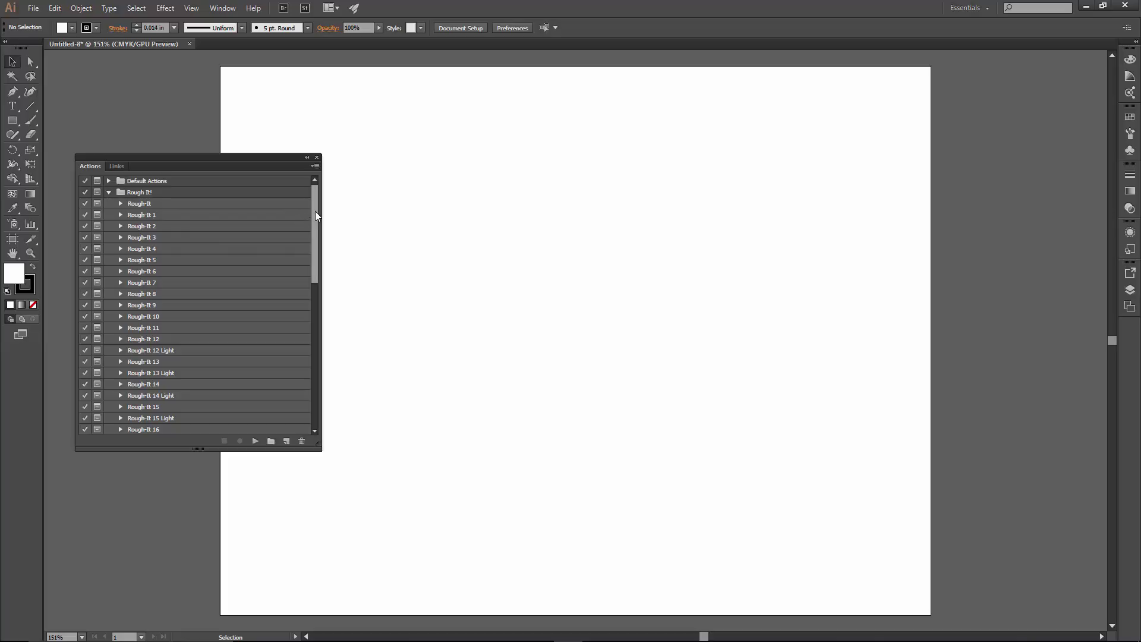
pyautogui.moveTo(315, 213); pyautogui.dragTo(326, 392)
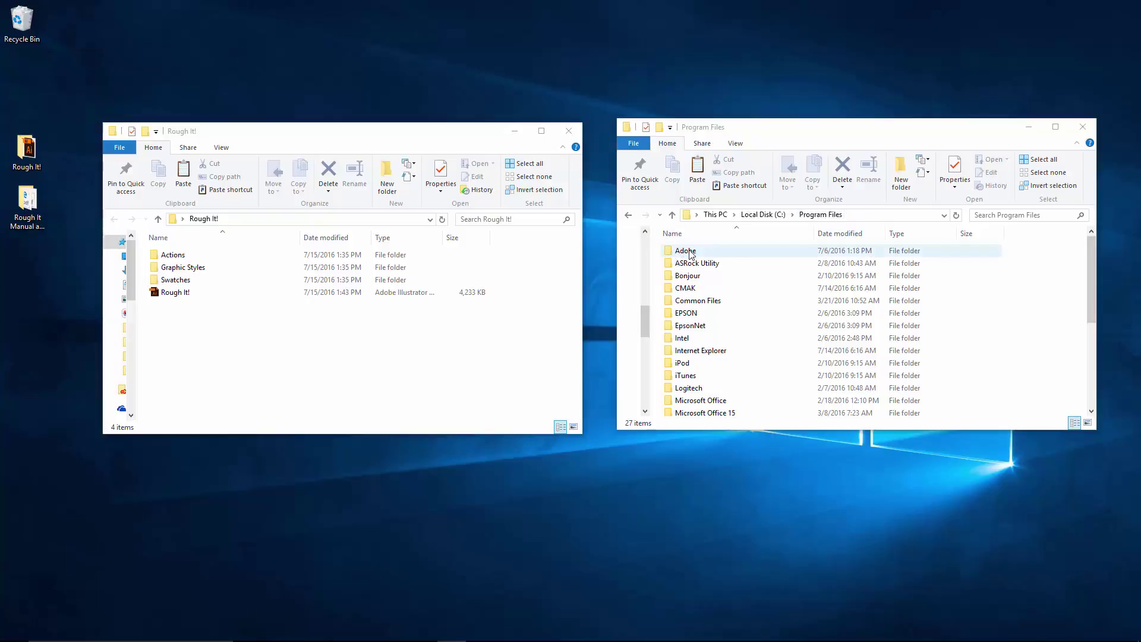
# Step: In File Explorer, go from Program Files to Adobe > Adobe Illustrator CC 2015.3 > Presets > en_US
pyautogui.doubleClick(707, 254)
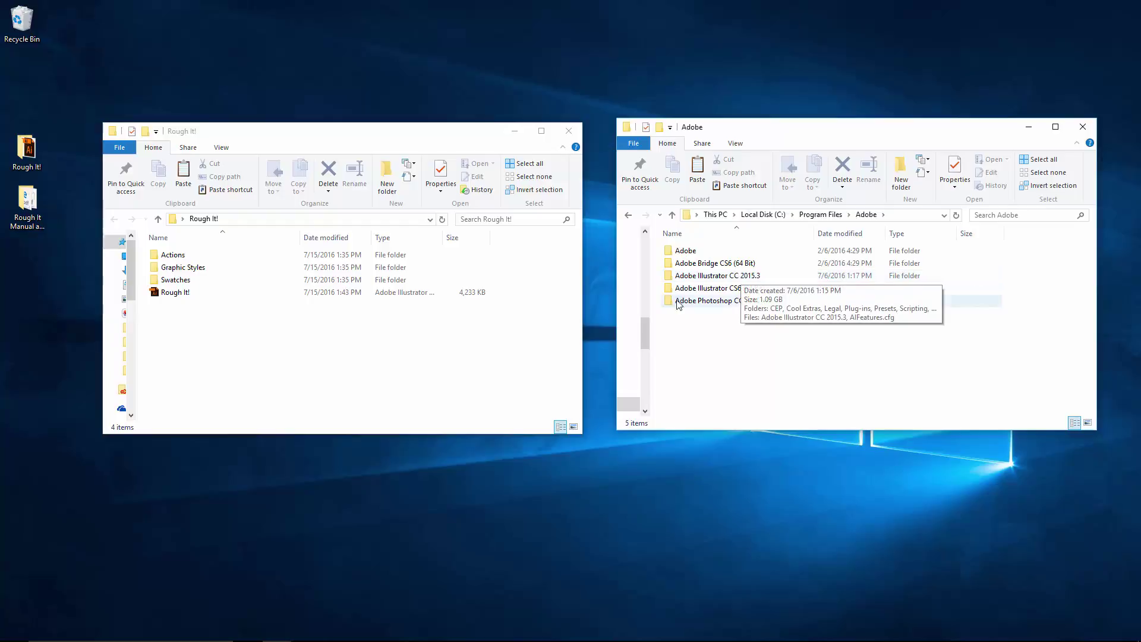
pyautogui.doubleClick(743, 277)
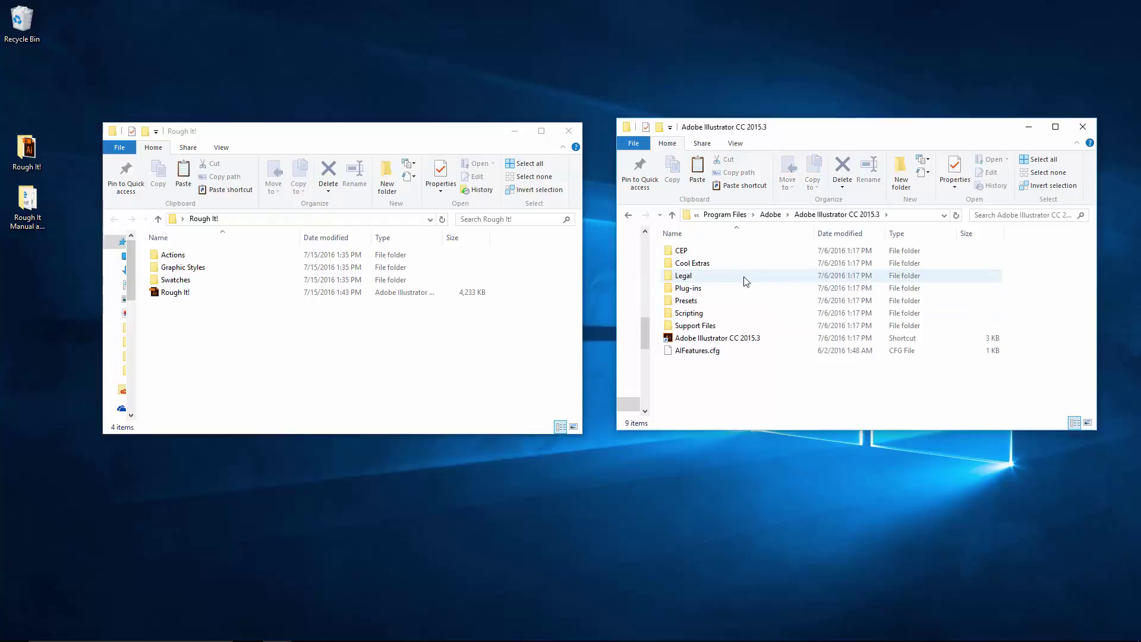
pyautogui.doubleClick(702, 300)
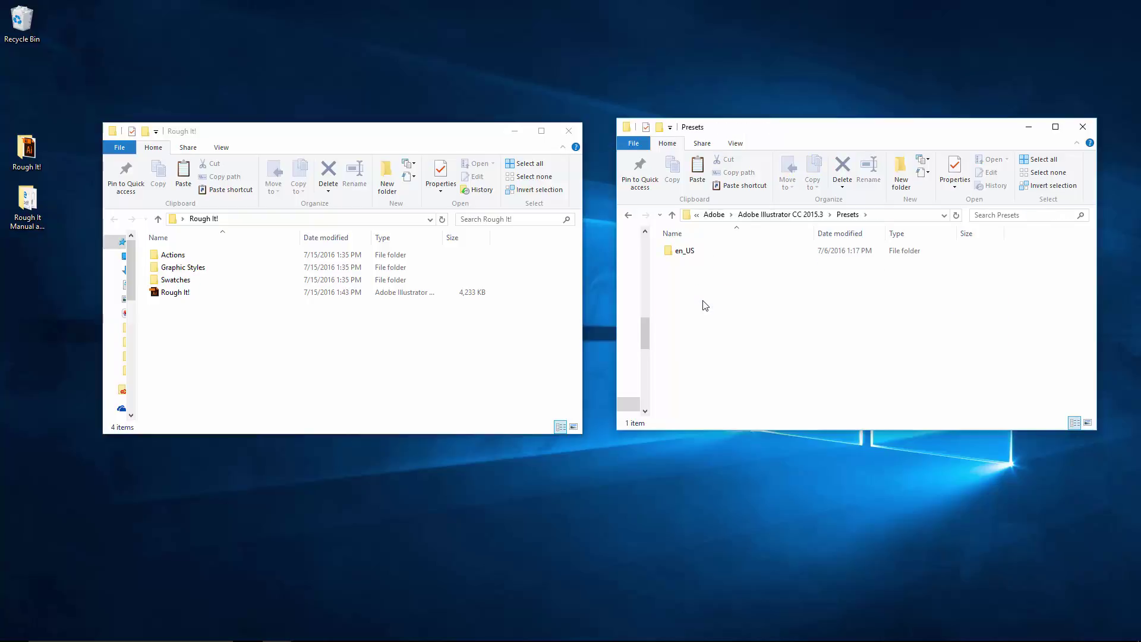
pyautogui.doubleClick(682, 251)
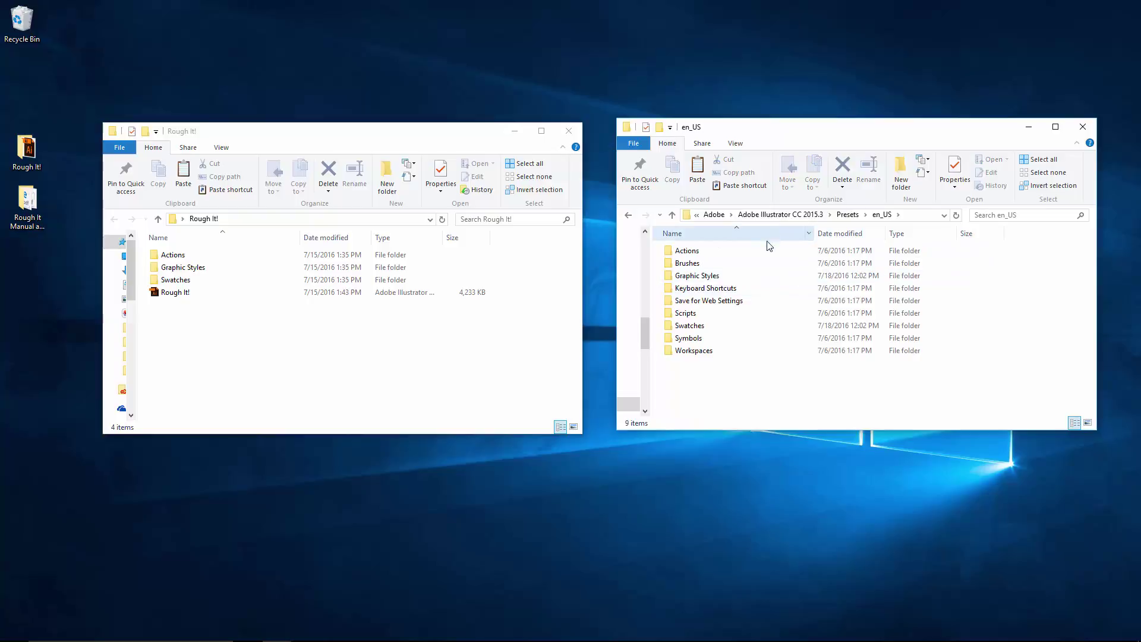
pyautogui.moveTo(743, 333)
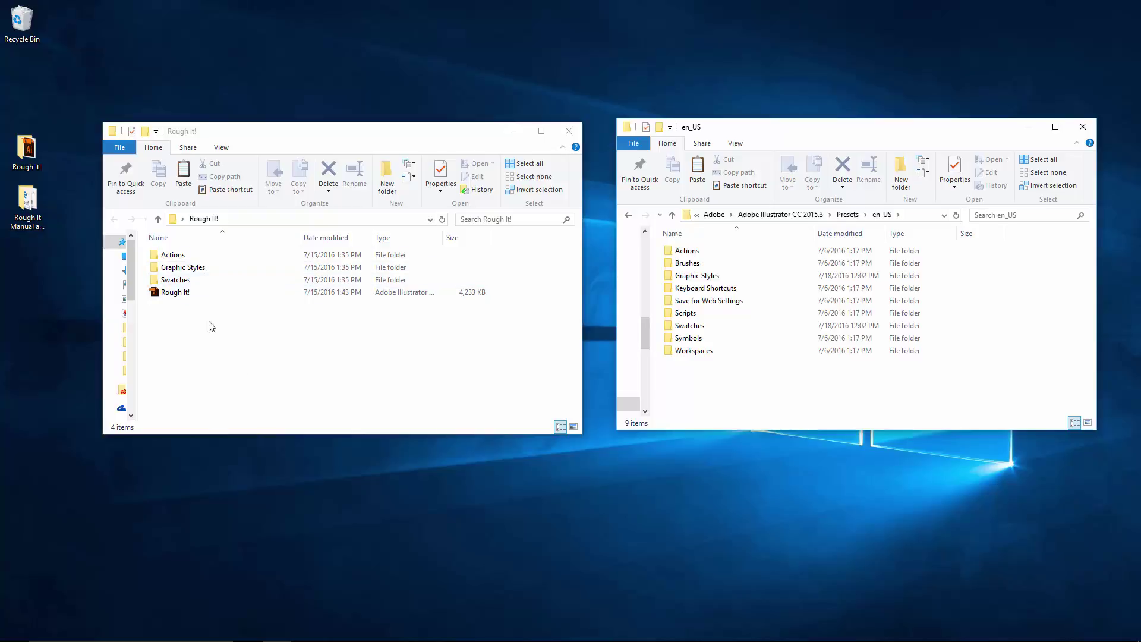
# Step: Copy the Rough It! file from the Rough It! > Swatches folder into the Swatches folder of Illustrator's en_US presets
pyautogui.doubleClick(201, 281)
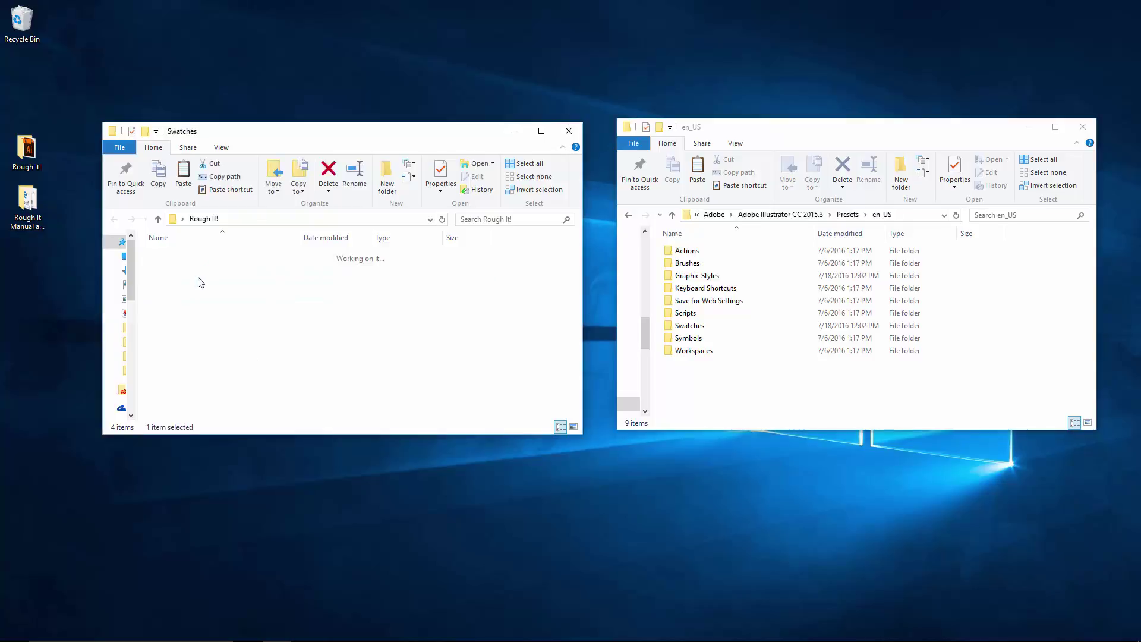
pyautogui.click(185, 257)
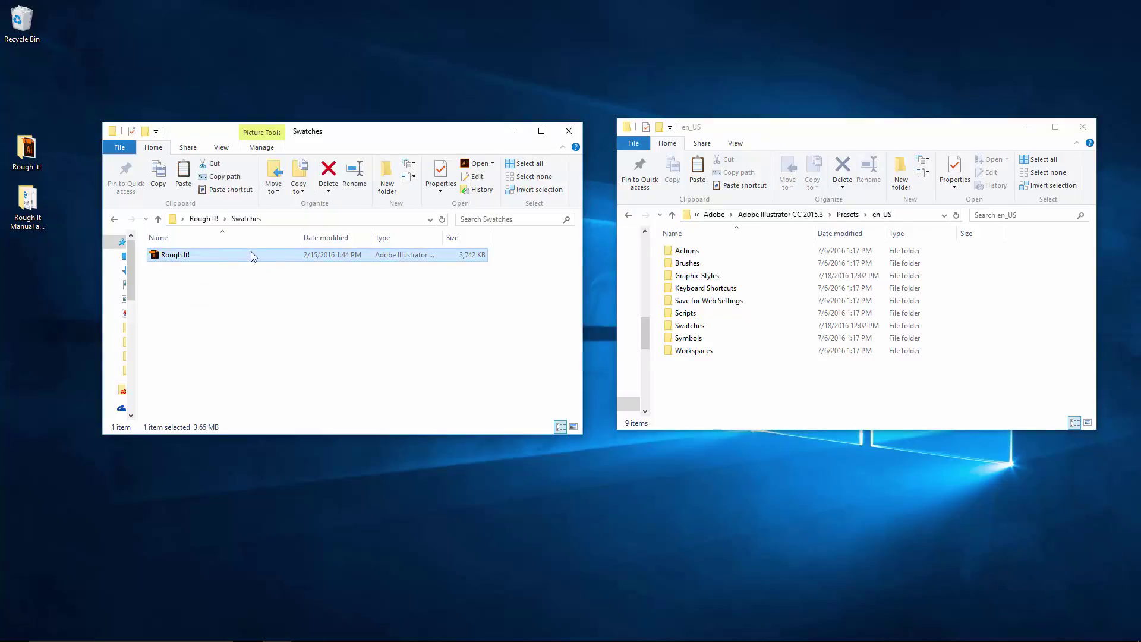
pyautogui.rightClick(212, 259)
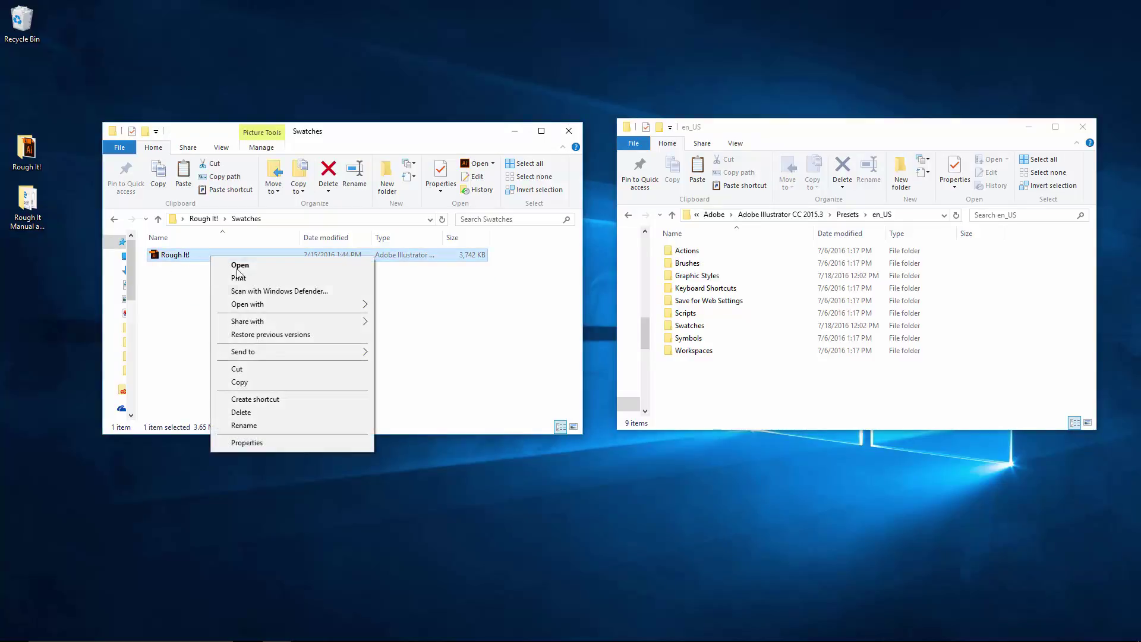
pyautogui.click(267, 381)
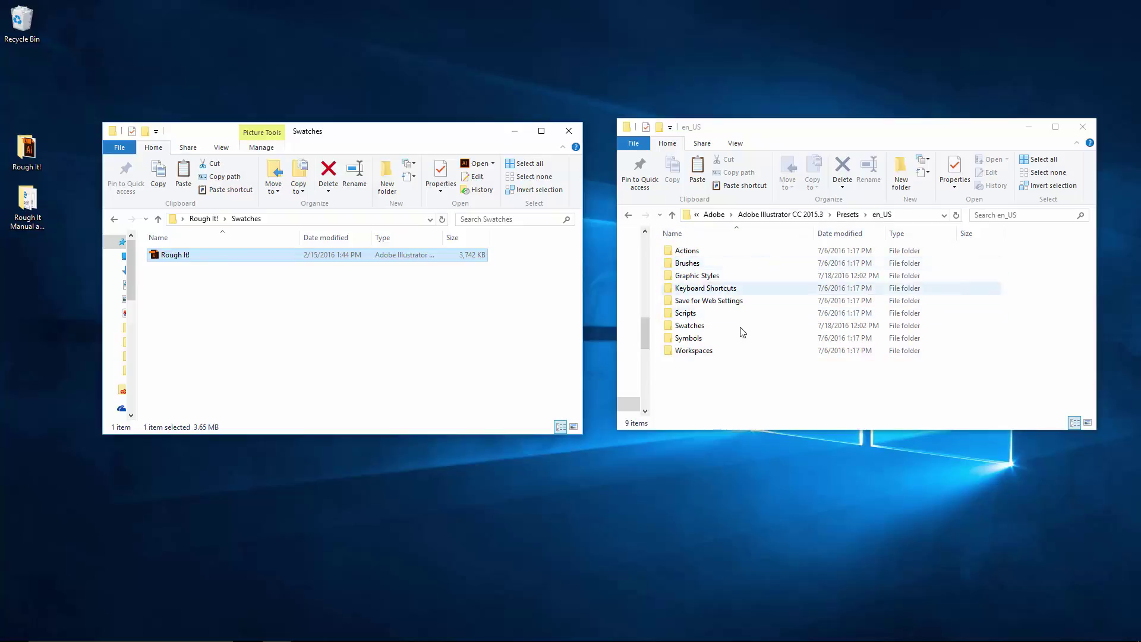
pyautogui.click(707, 331)
pyautogui.doubleClick(707, 331)
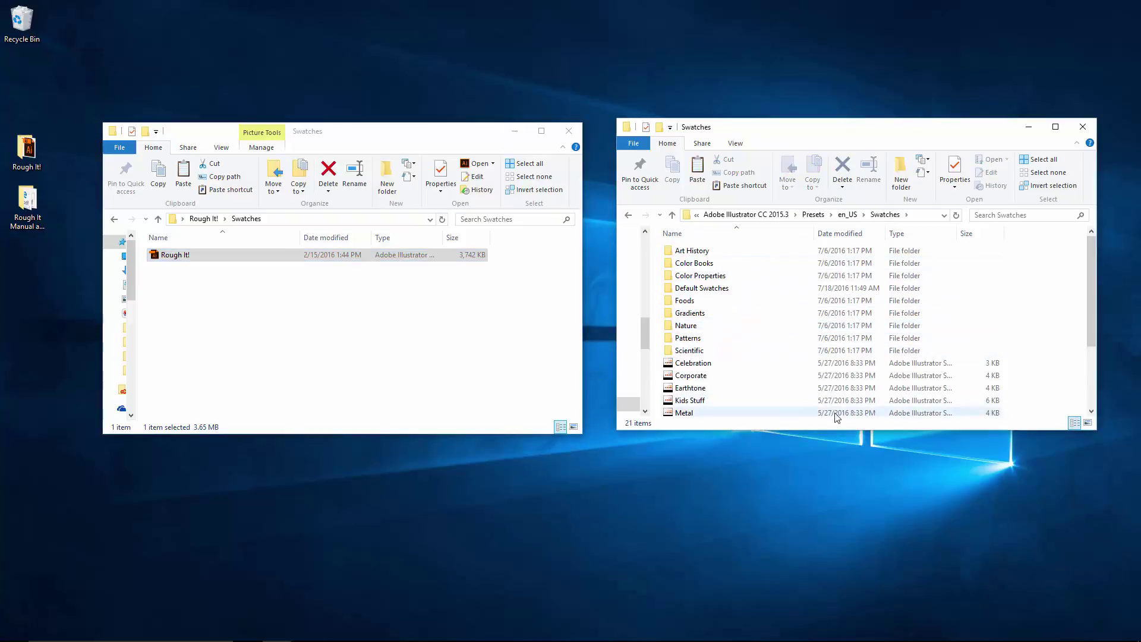
pyautogui.rightClick(1017, 301)
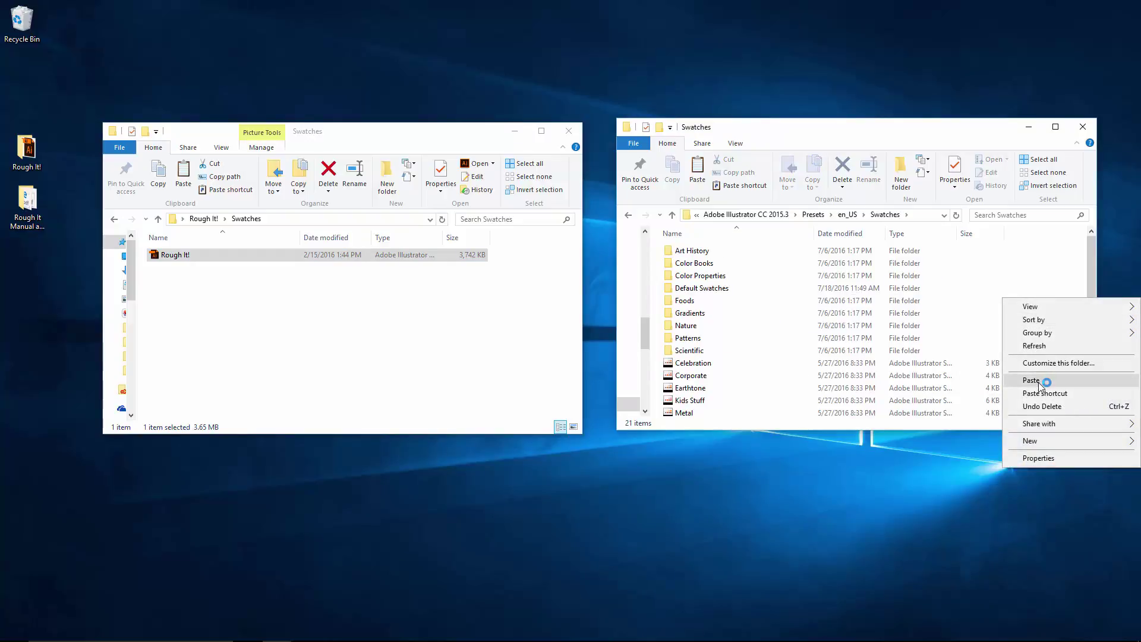
pyautogui.click(1038, 384)
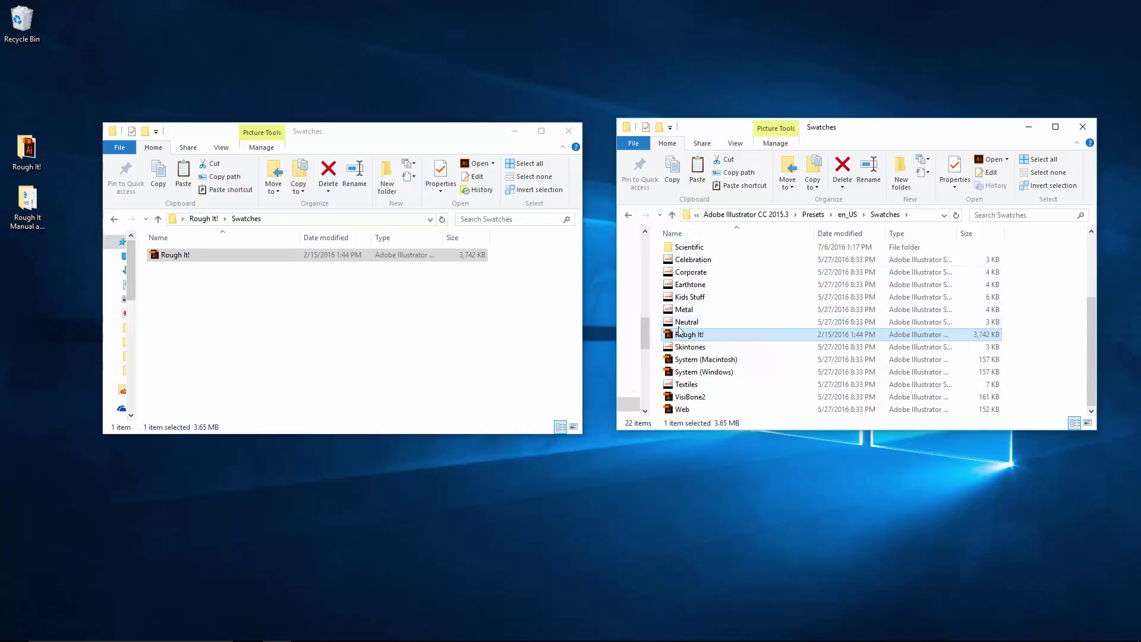
# Step: Copy the Rough It! file from the Rough It! > Graphic Styles folder into the Graphic Styles folder of Illustrator's en_US presets
pyautogui.click(673, 215)
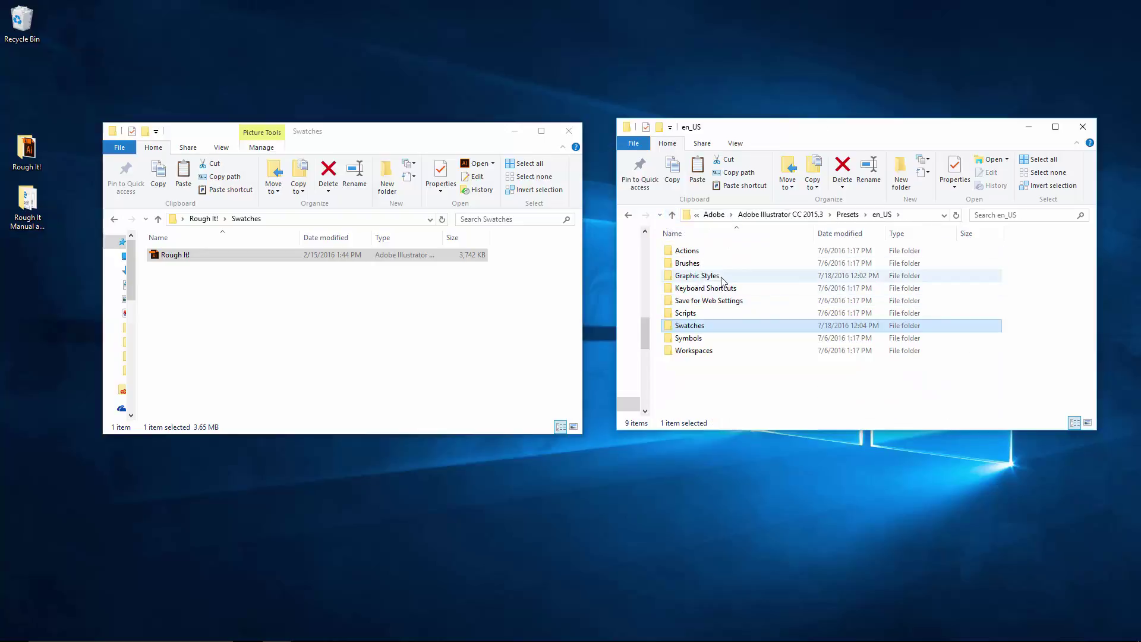
pyautogui.doubleClick(722, 278)
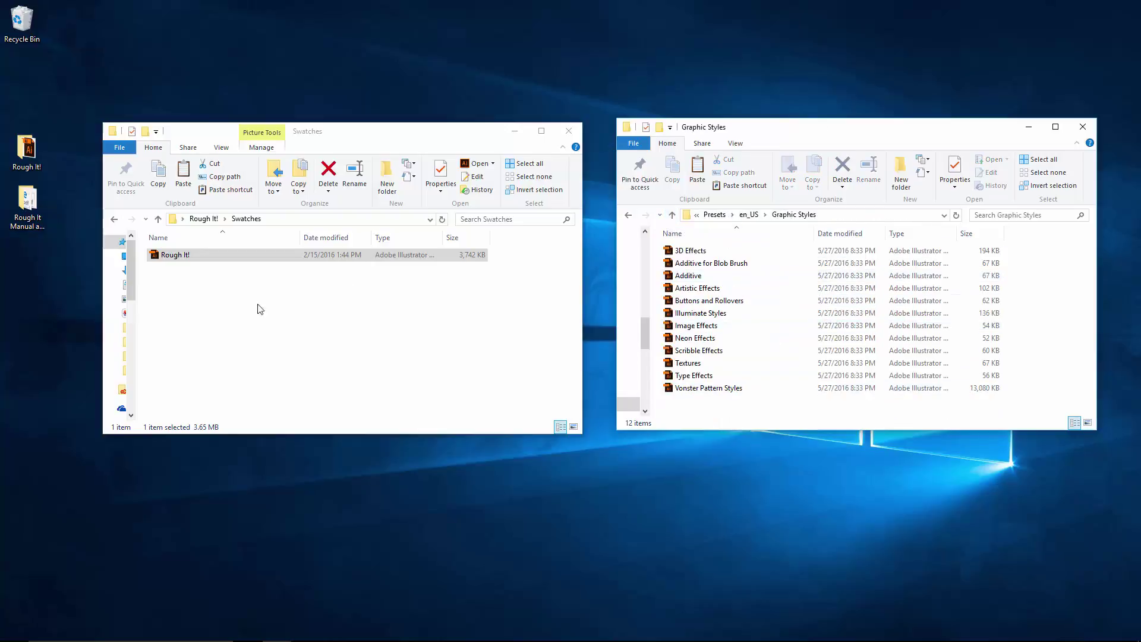
pyautogui.click(158, 219)
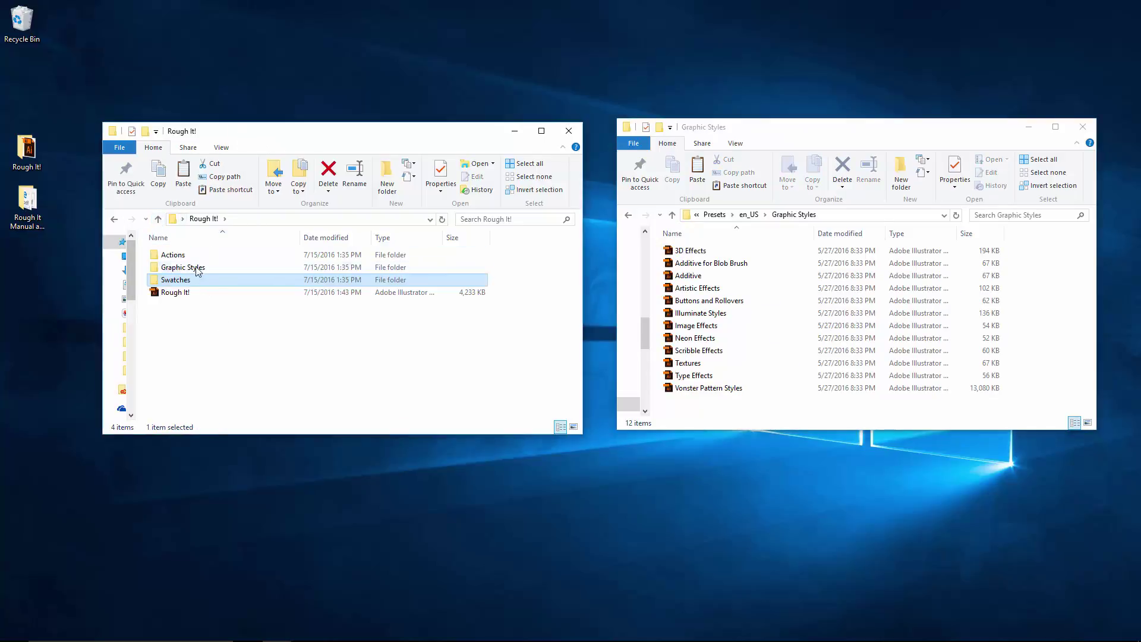
pyautogui.doubleClick(203, 267)
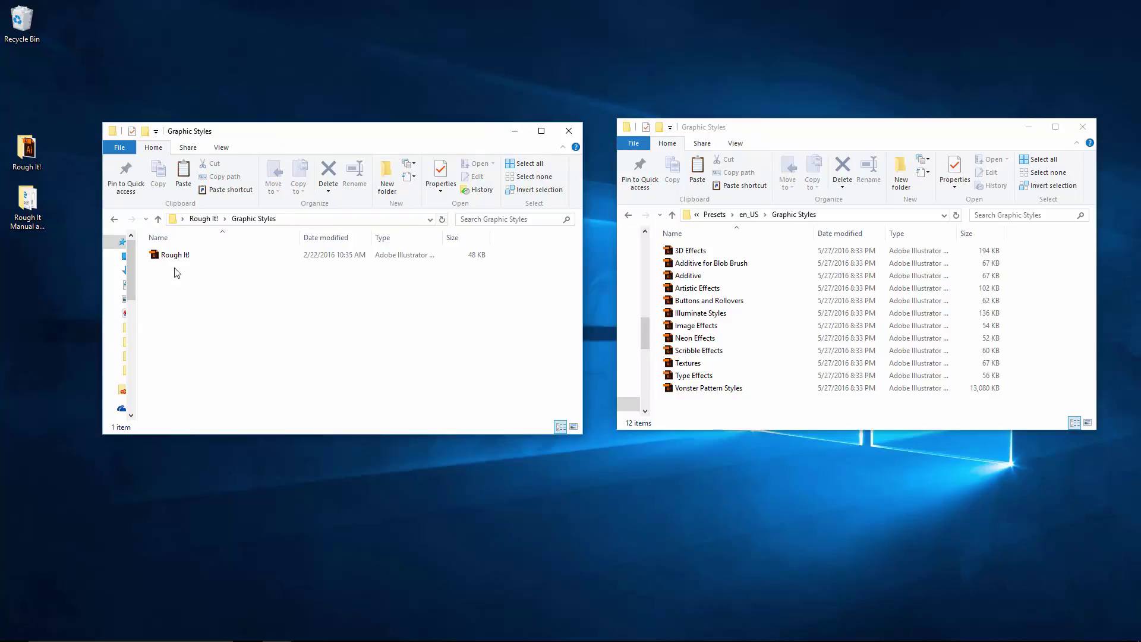
pyautogui.click(178, 256)
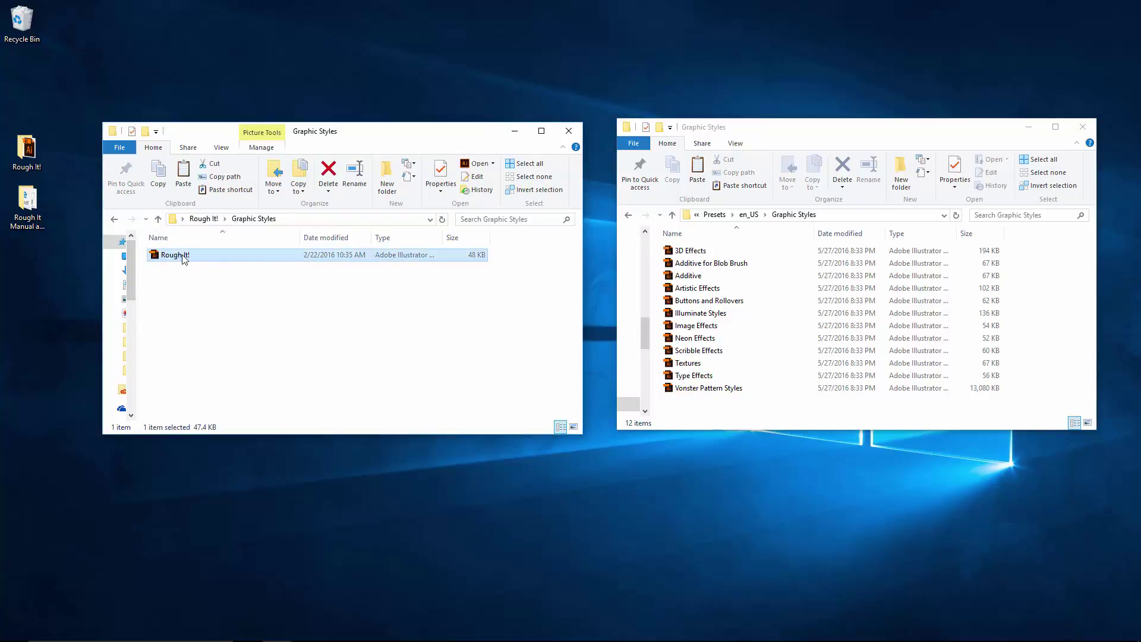
pyautogui.rightClick(218, 256)
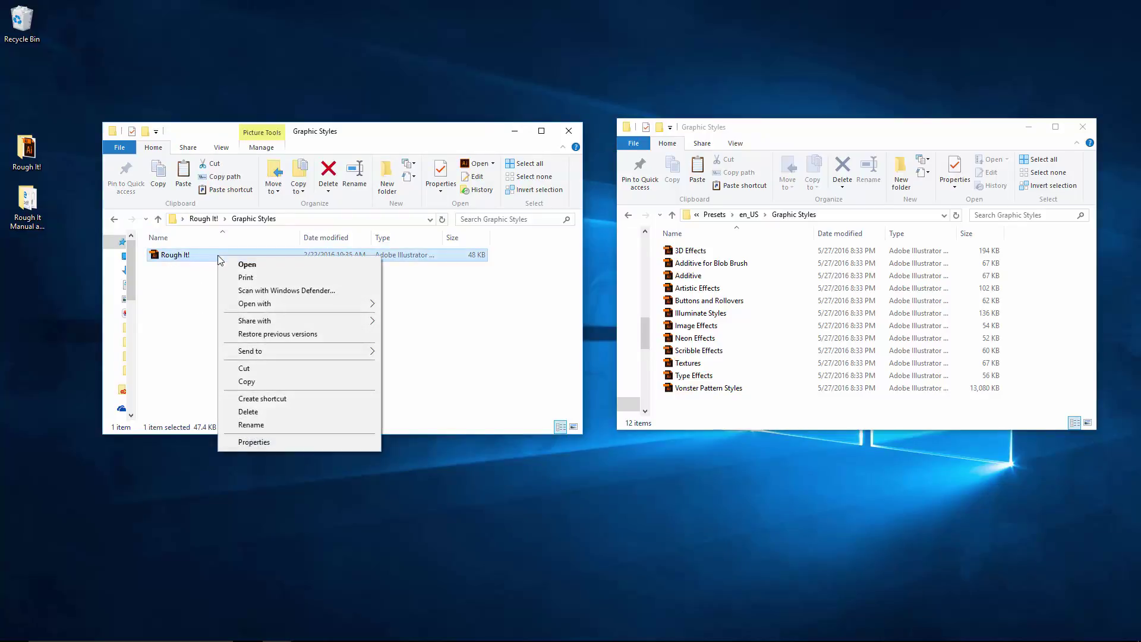
pyautogui.click(265, 381)
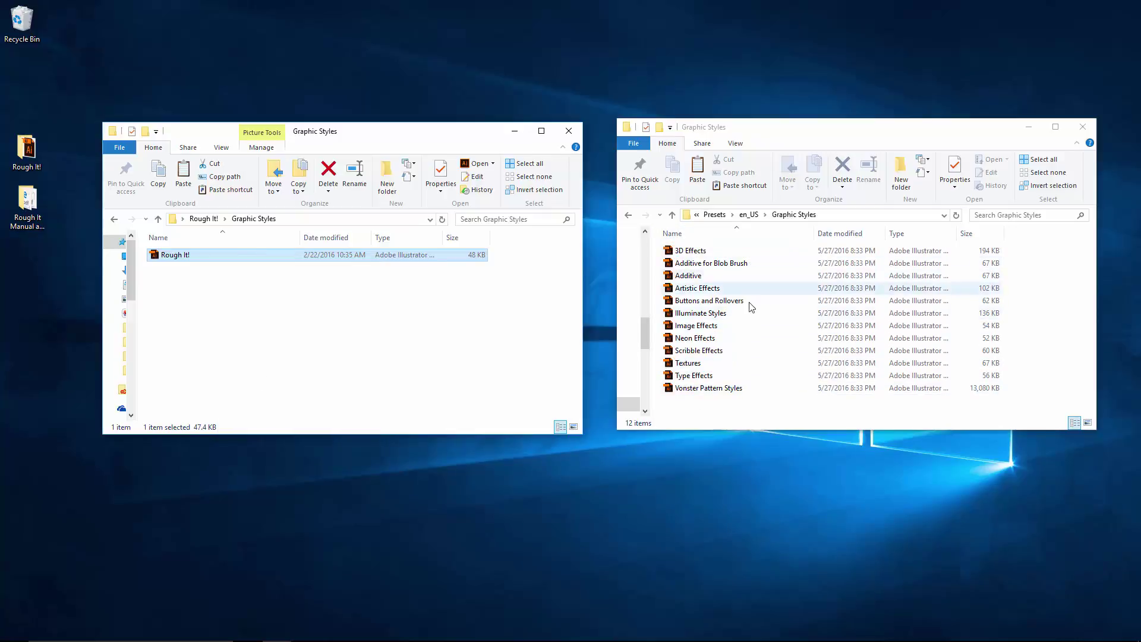
pyautogui.rightClick(783, 409)
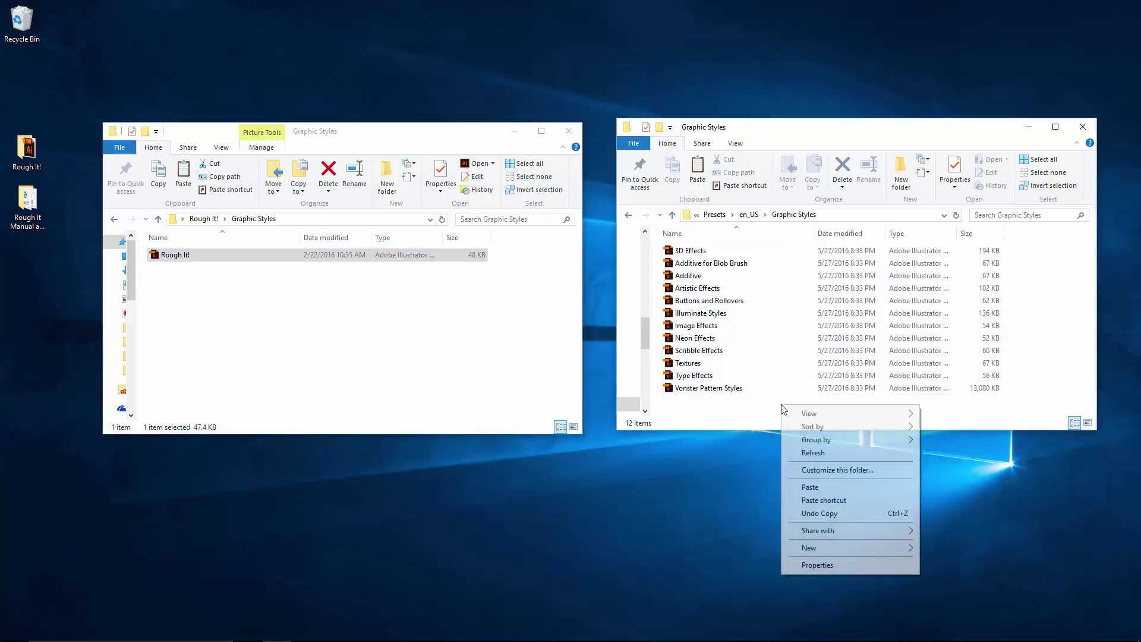
pyautogui.click(844, 492)
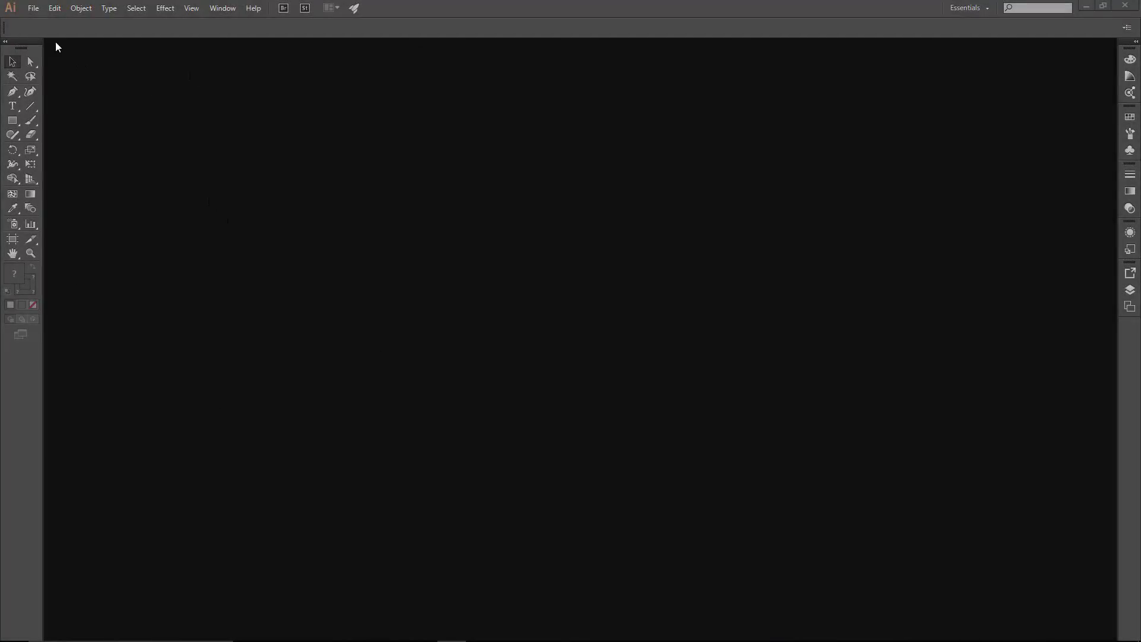
# Step: Switch to Illustrator and create a new landscape Letter document, 792 x 612 pt, in CMYK with High (300 ppi) raster effects
pyautogui.click(32, 8)
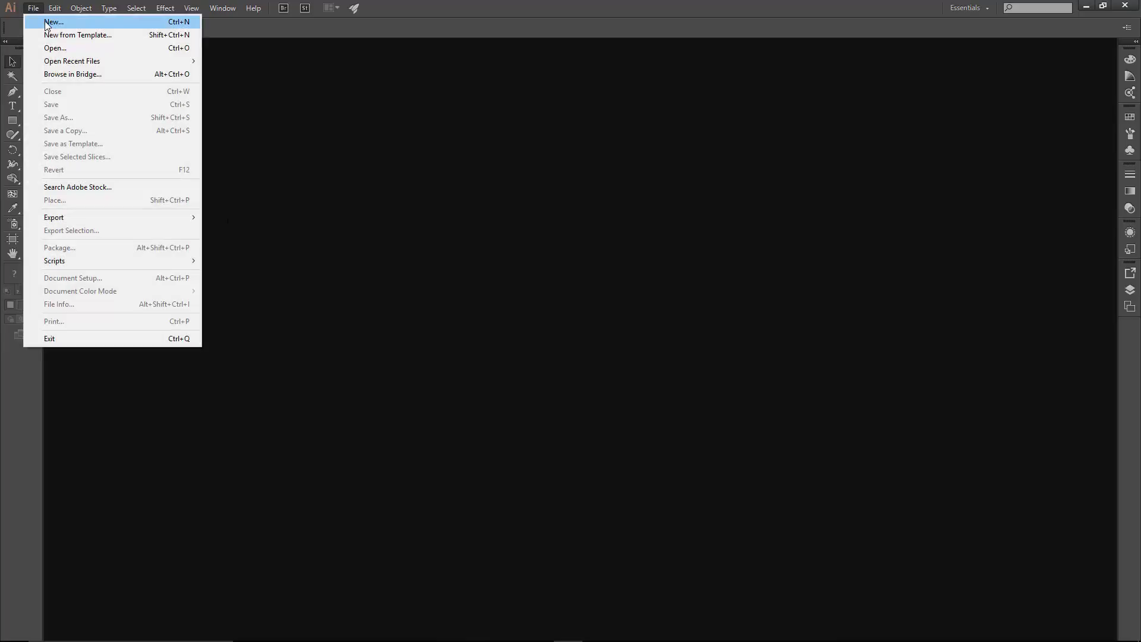
pyautogui.click(46, 23)
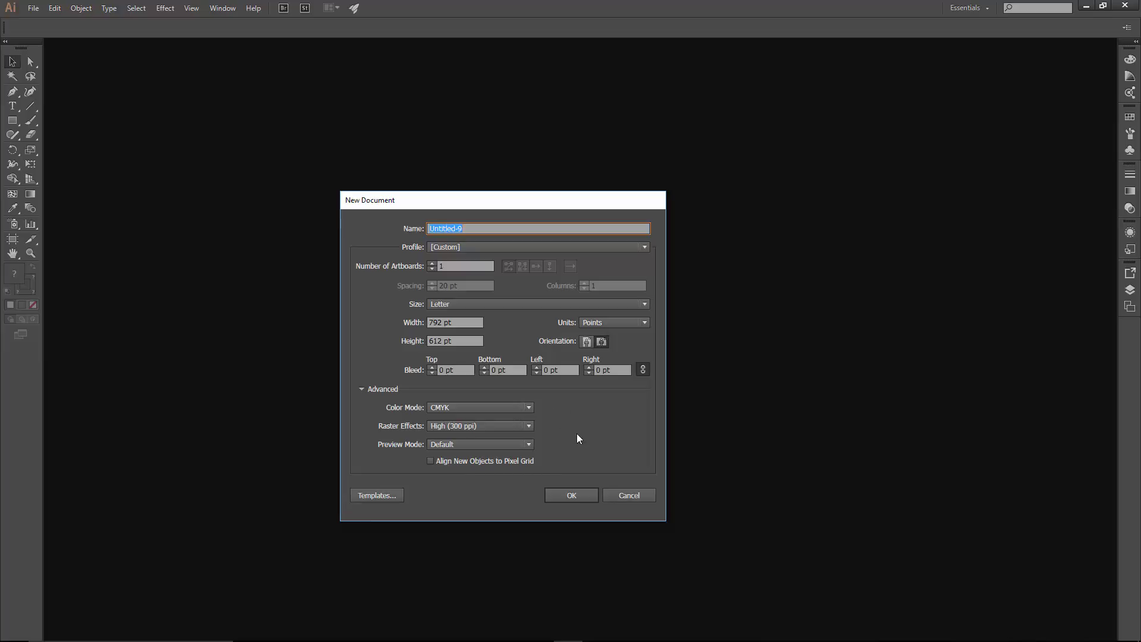
pyautogui.click(567, 497)
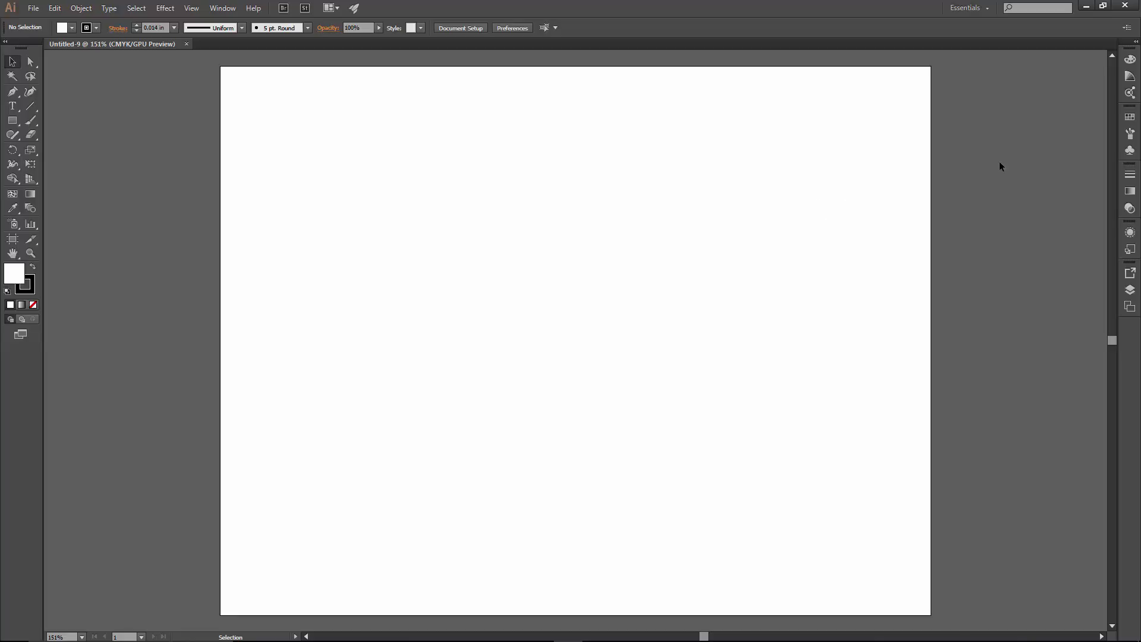
# Step: Show the document's swatches, open the installed Rough It! swatch library and make its panel slightly taller
pyautogui.click(1131, 120)
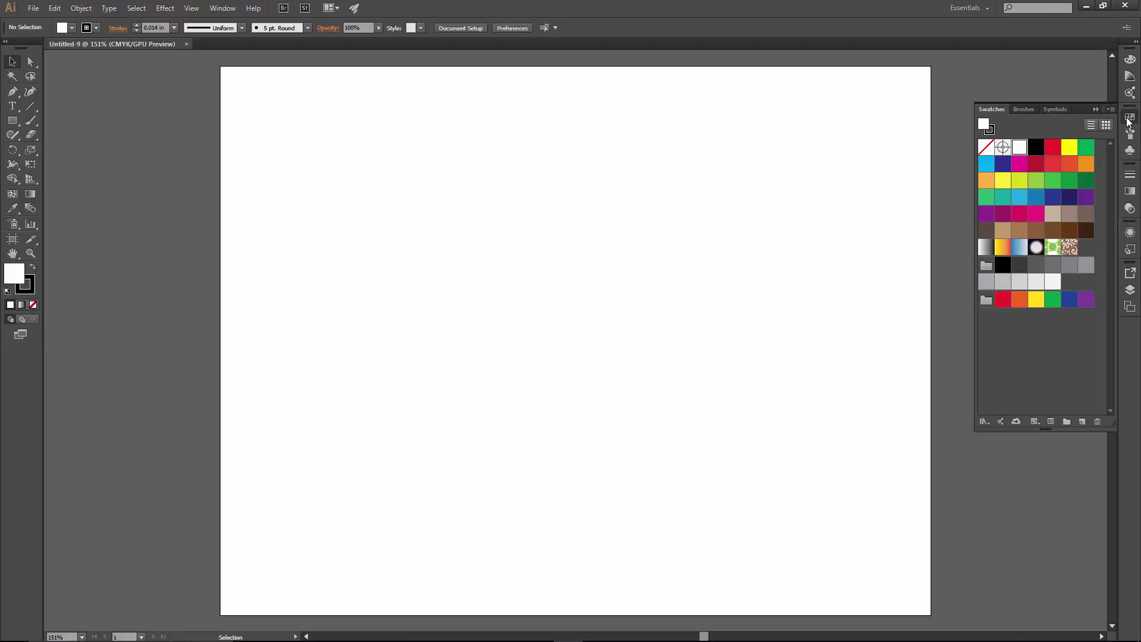
pyautogui.click(226, 8)
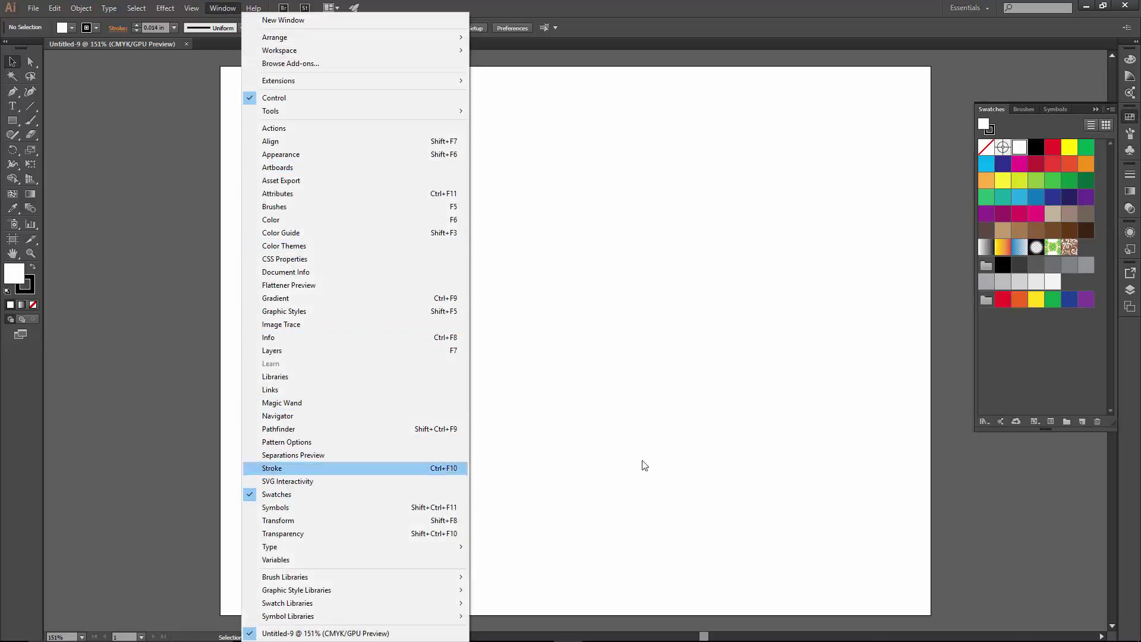
pyautogui.click(1111, 109)
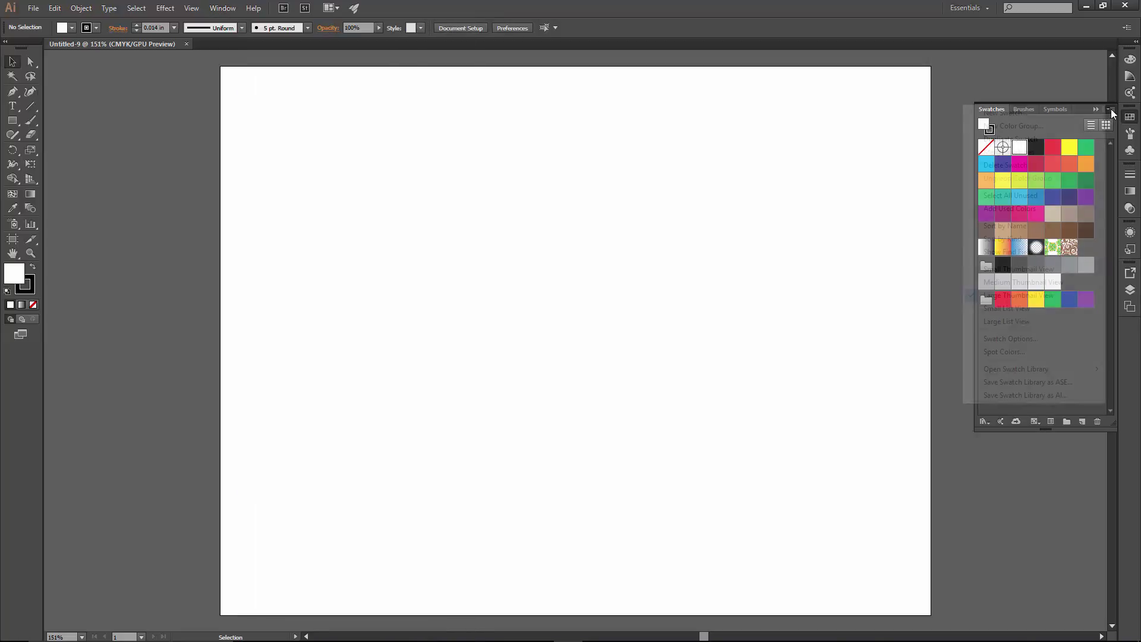
pyautogui.click(1110, 110)
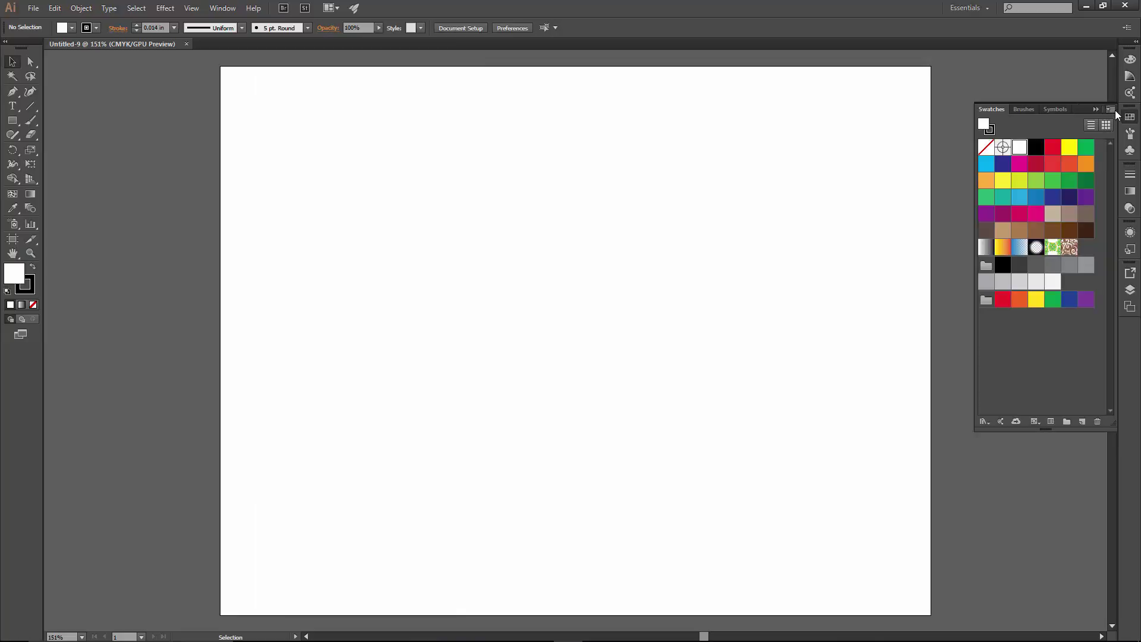
pyautogui.click(1111, 110)
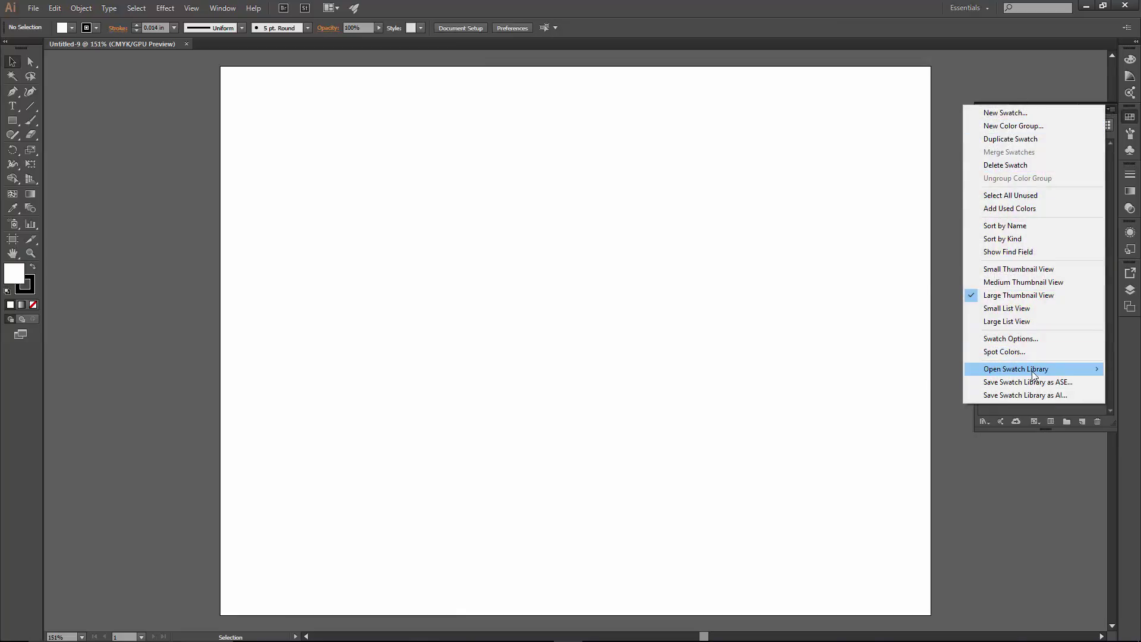
pyautogui.moveTo(1033, 374)
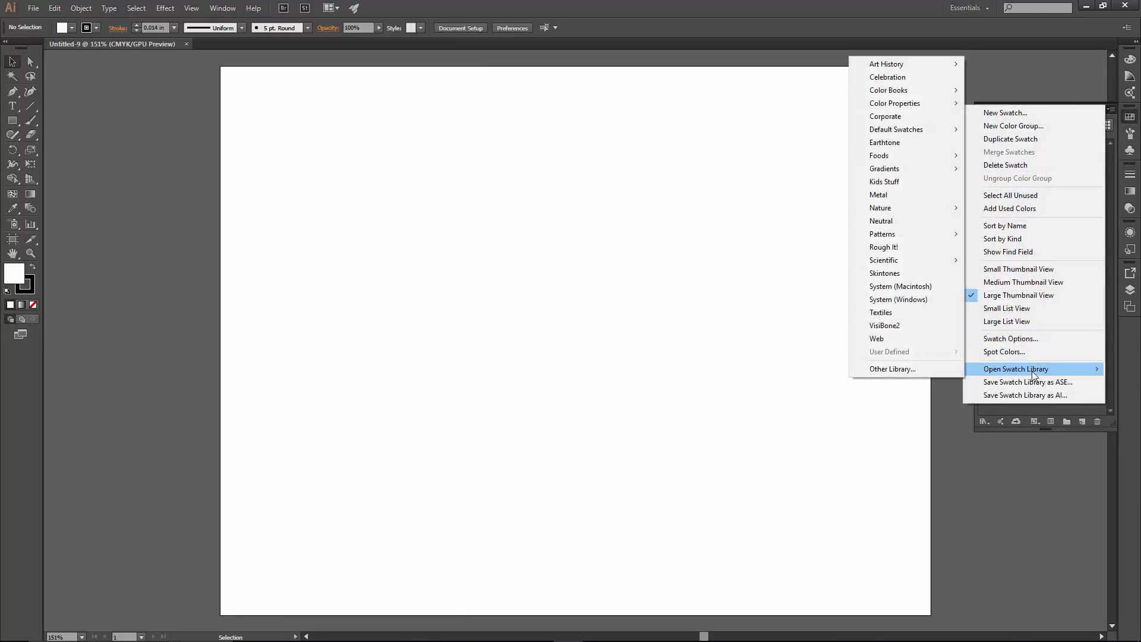
pyautogui.click(896, 247)
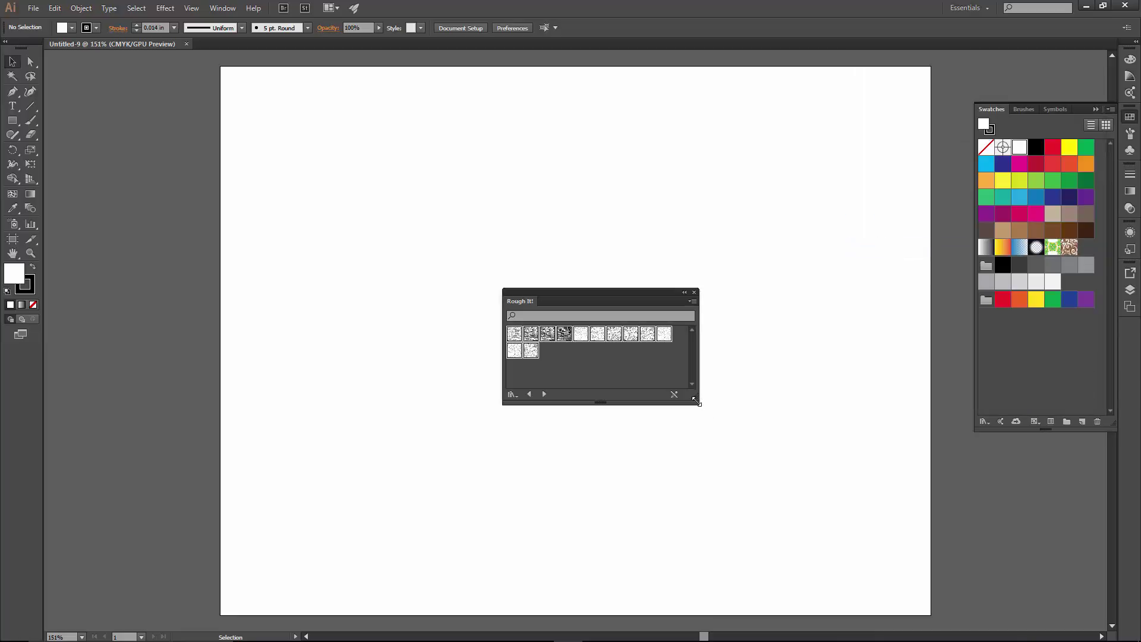
pyautogui.moveTo(695, 396)
pyautogui.mouseDown()
pyautogui.moveTo(577, 343)
pyautogui.moveTo(696, 409)
pyautogui.mouseUp()
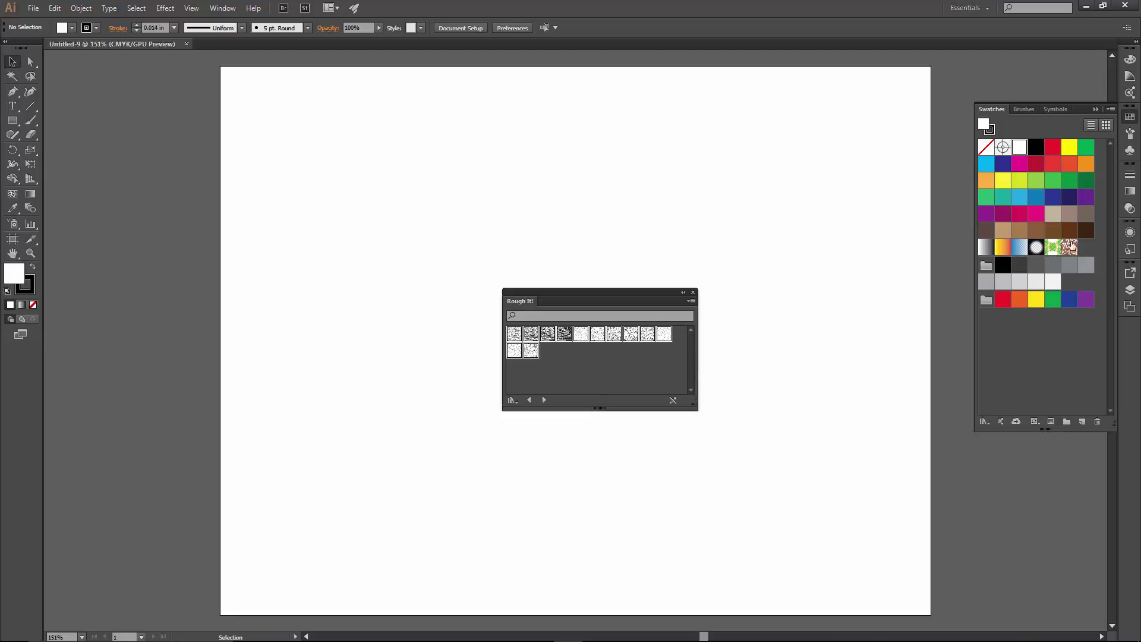
# Step: Add all the Rough It! library patterns to the document's swatches, then close the library and collapse the swatches
pyautogui.click(691, 301)
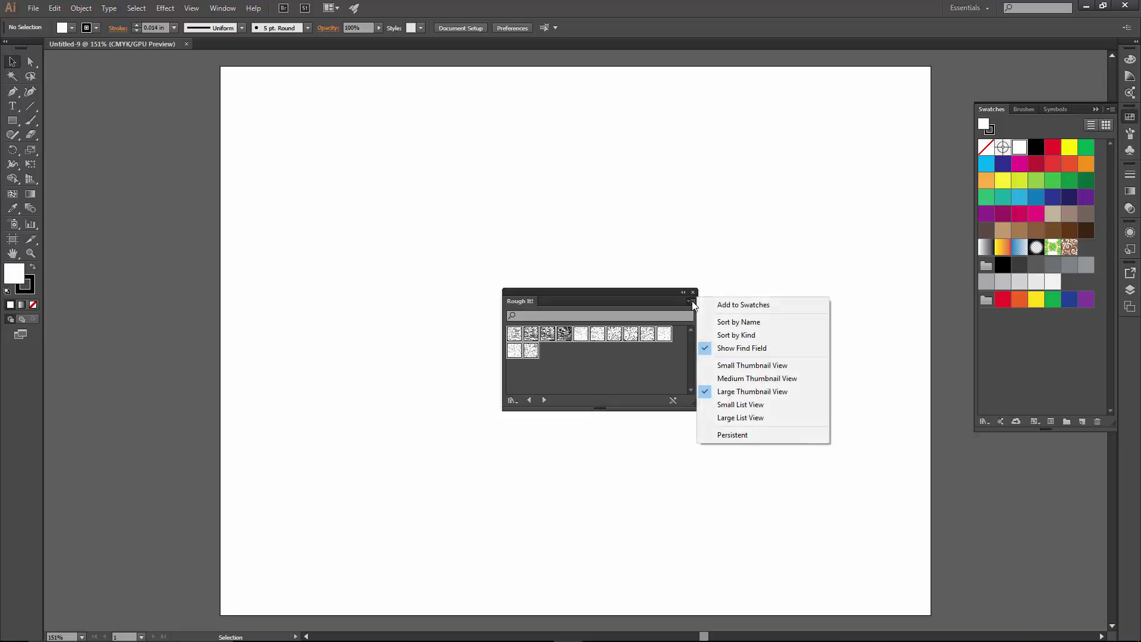
pyautogui.click(741, 309)
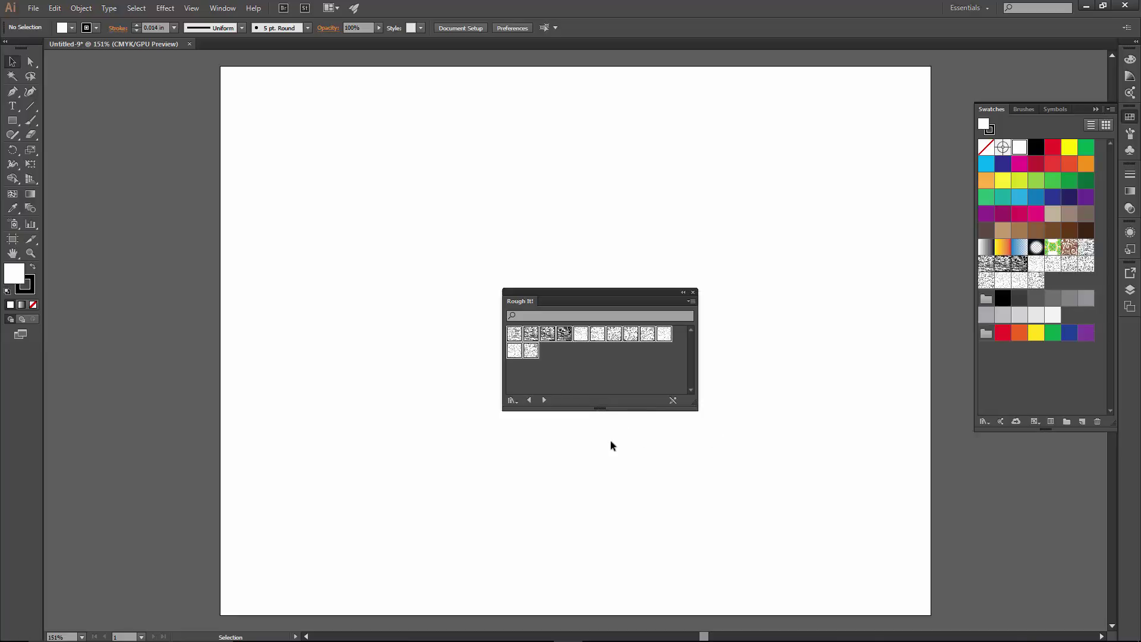
pyautogui.click(692, 292)
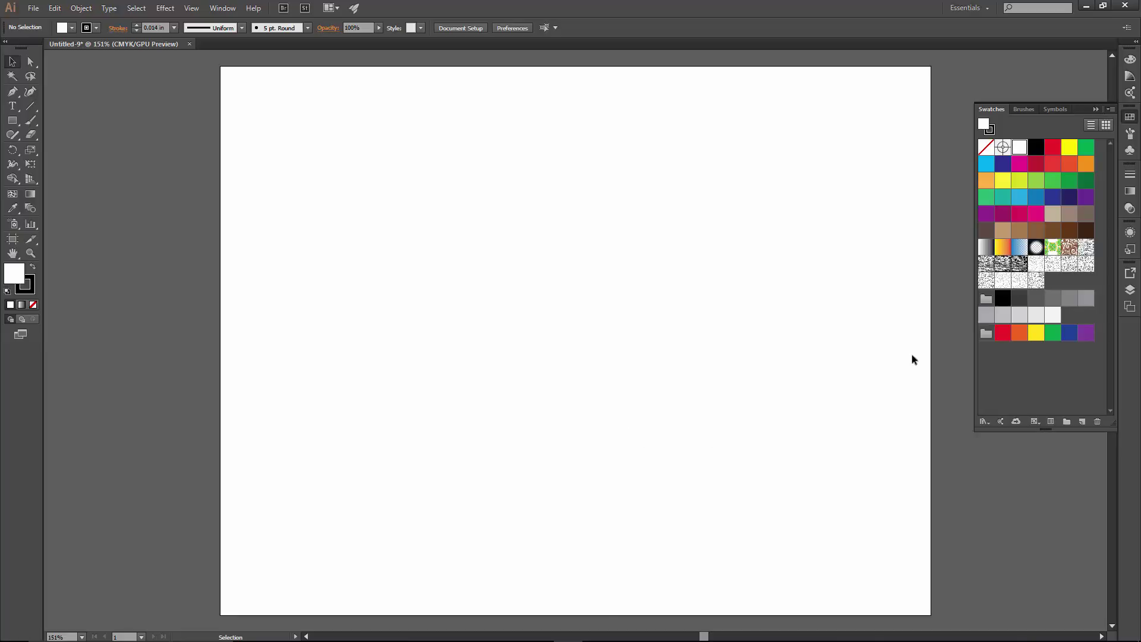
pyautogui.click(1095, 109)
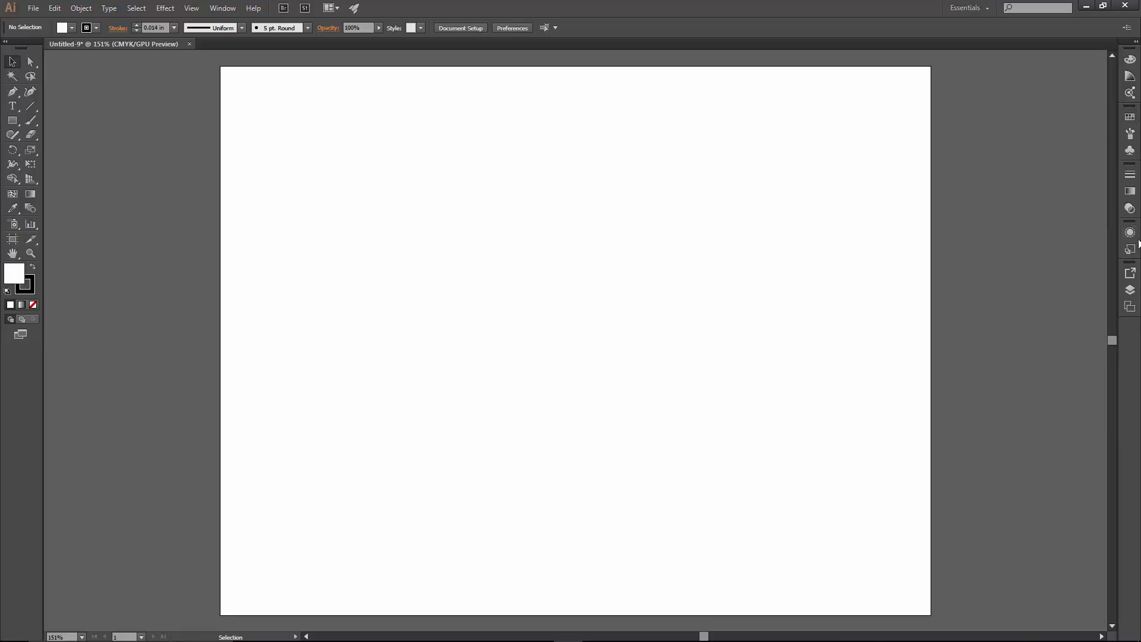
# Step: Show the document's graphic styles and open the installed Rough It! graphic style library
pyautogui.click(1130, 233)
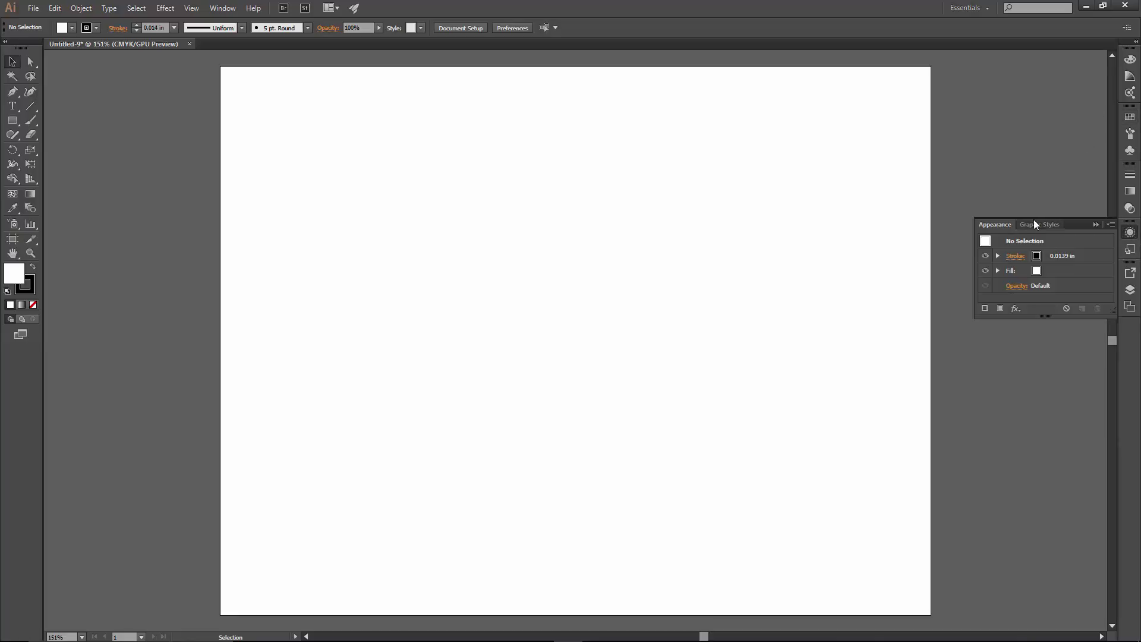
pyautogui.click(1040, 224)
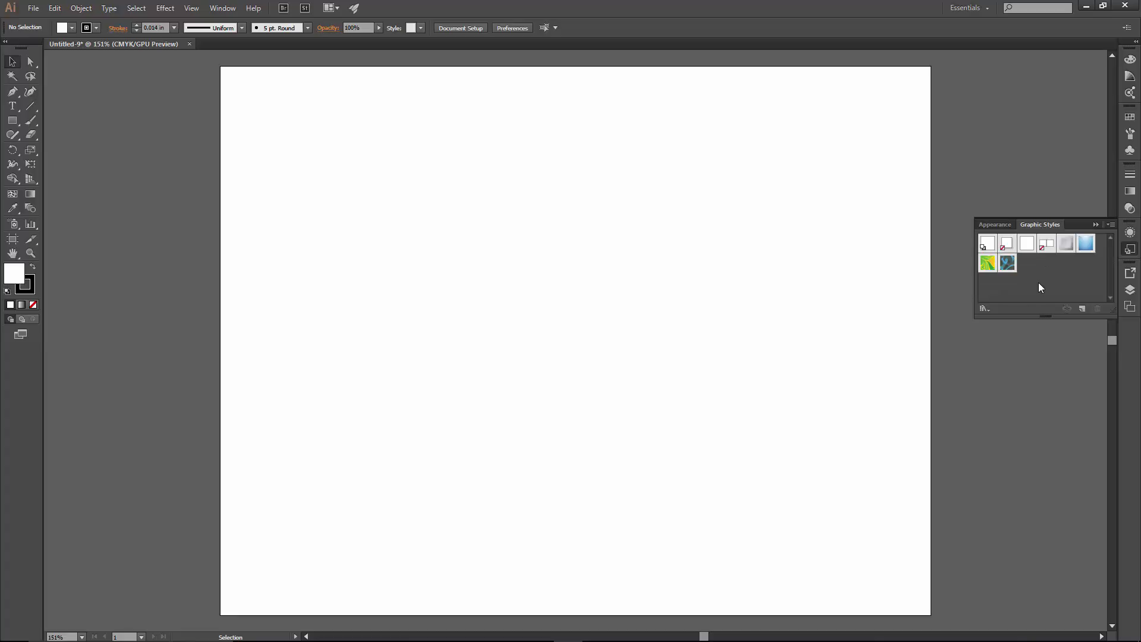
pyautogui.click(223, 7)
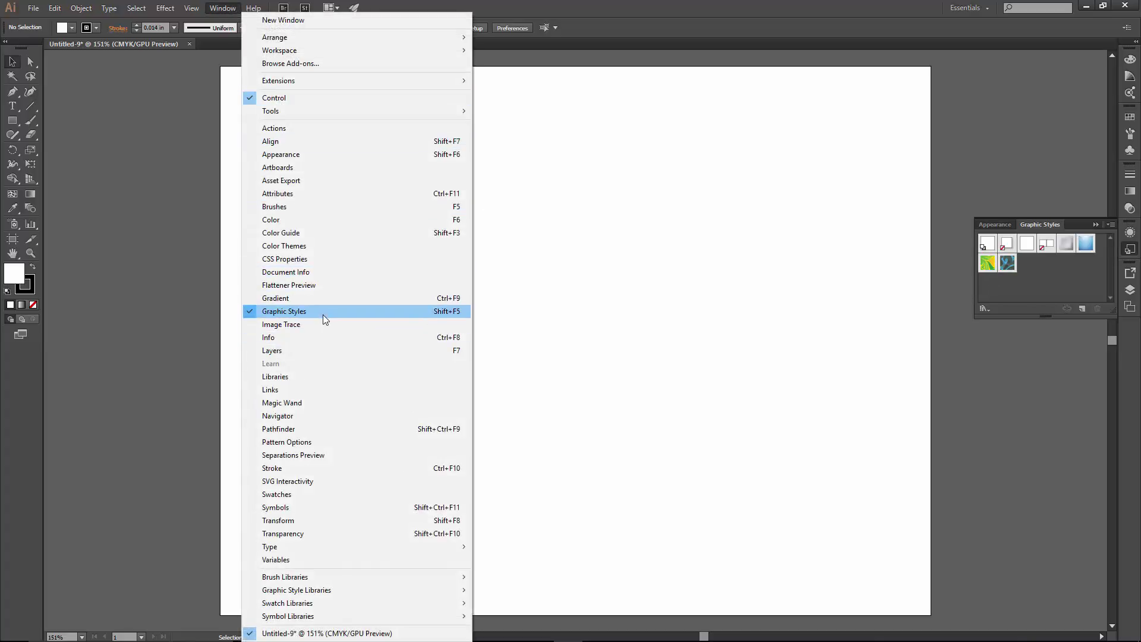
pyautogui.click(968, 383)
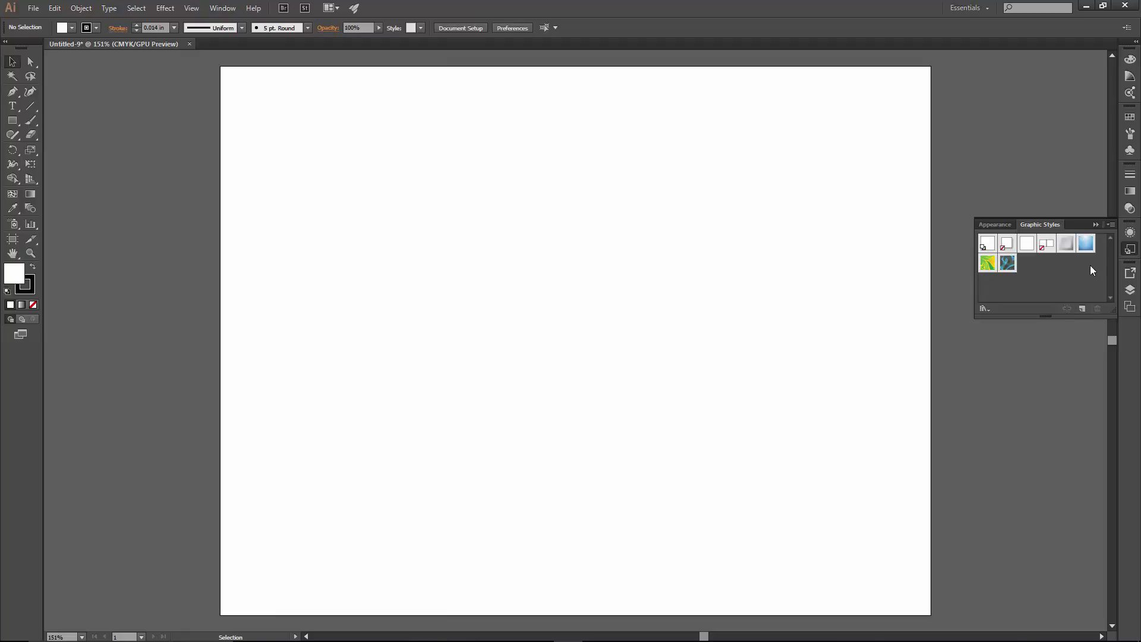
pyautogui.click(1111, 225)
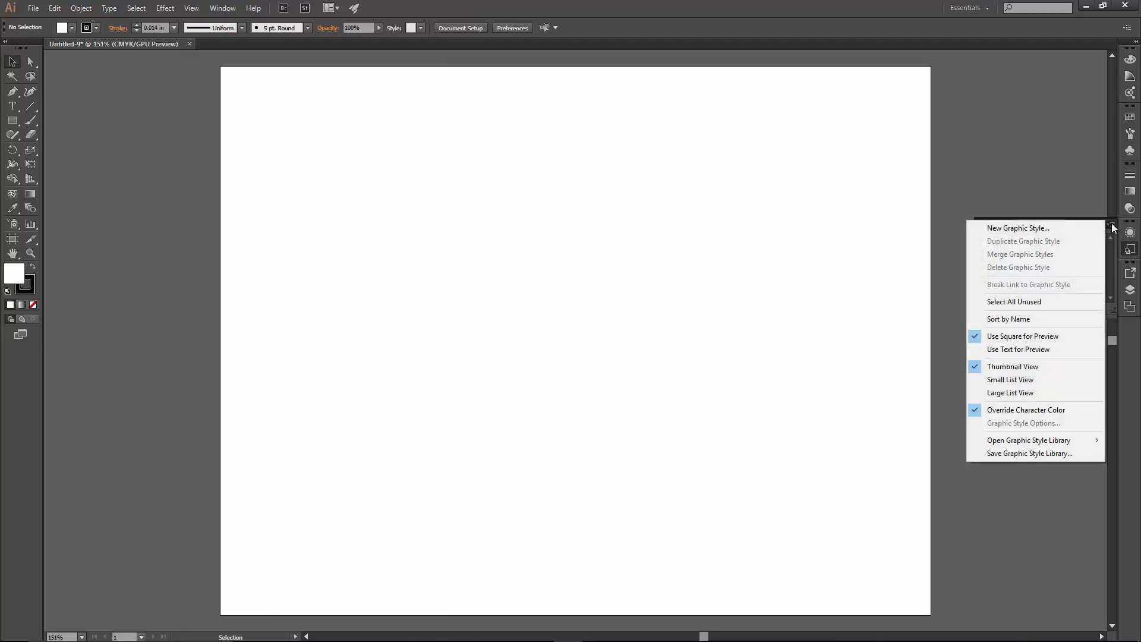
pyautogui.moveTo(1023, 443)
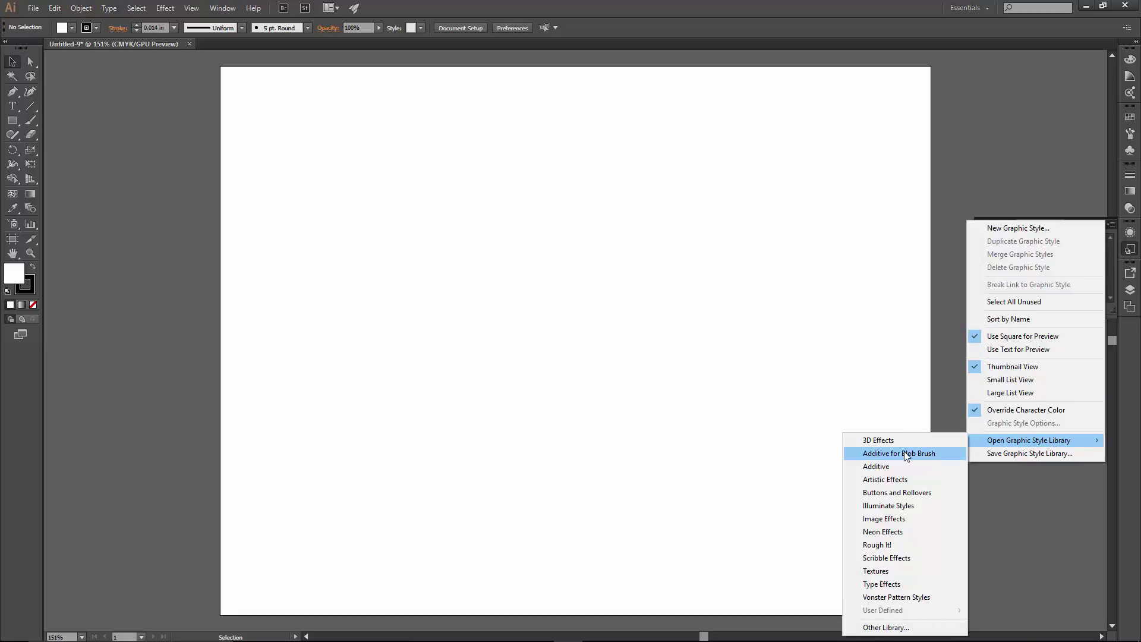
pyautogui.click(893, 545)
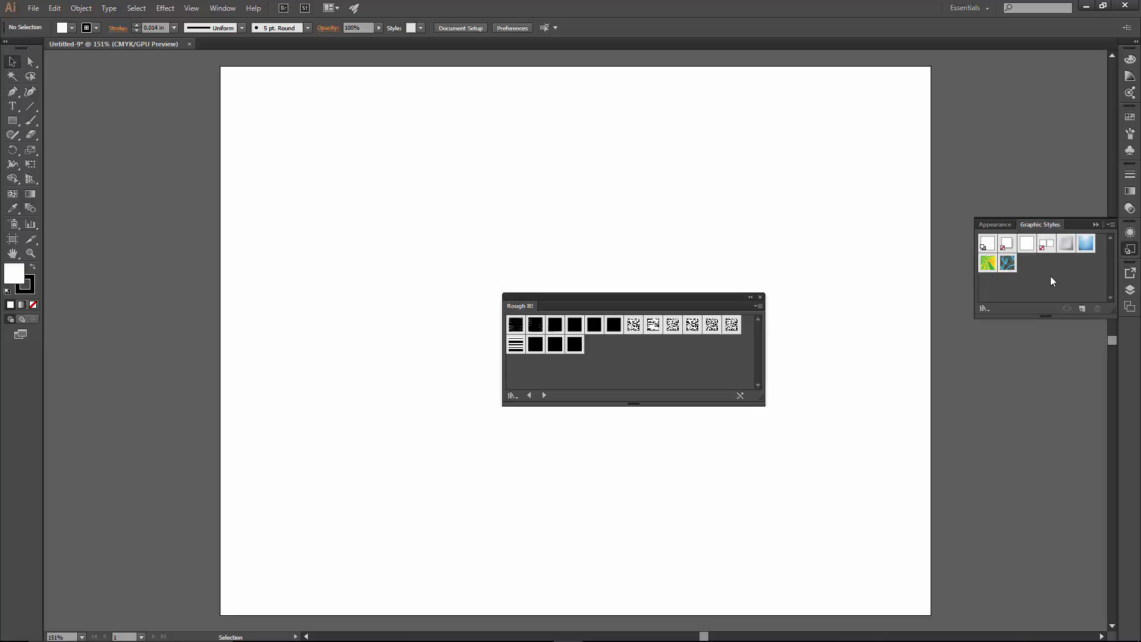
# Step: Select every style in the Rough It! library and add them all to the document's graphic styles
pyautogui.click(517, 326)
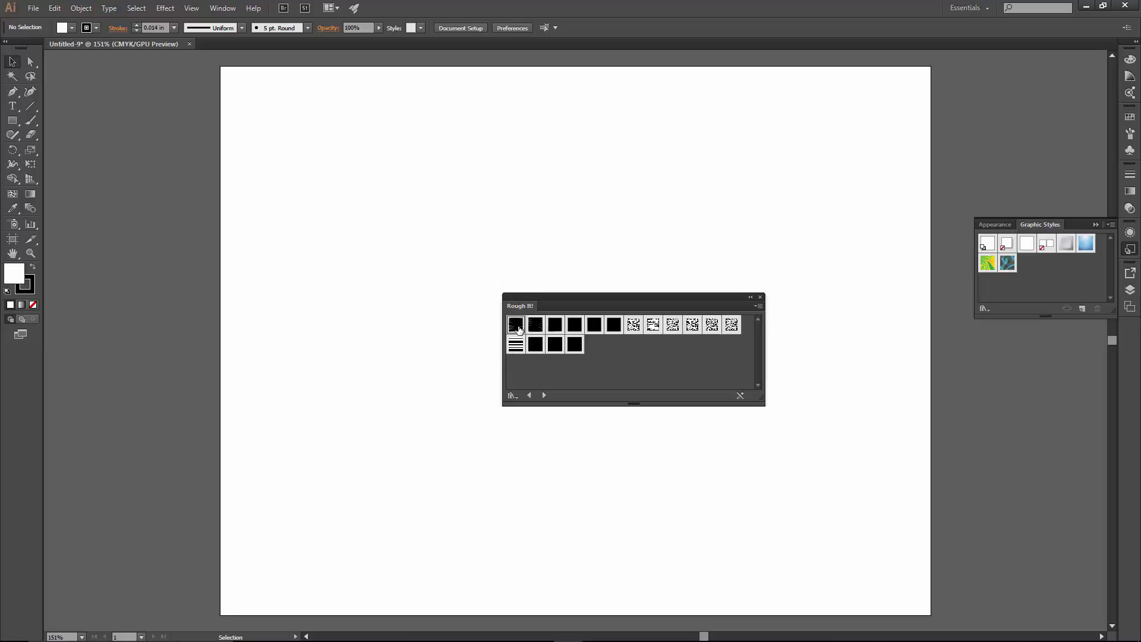
pyautogui.keyDown('shift'); pyautogui.click(576, 348); pyautogui.keyUp('shift')
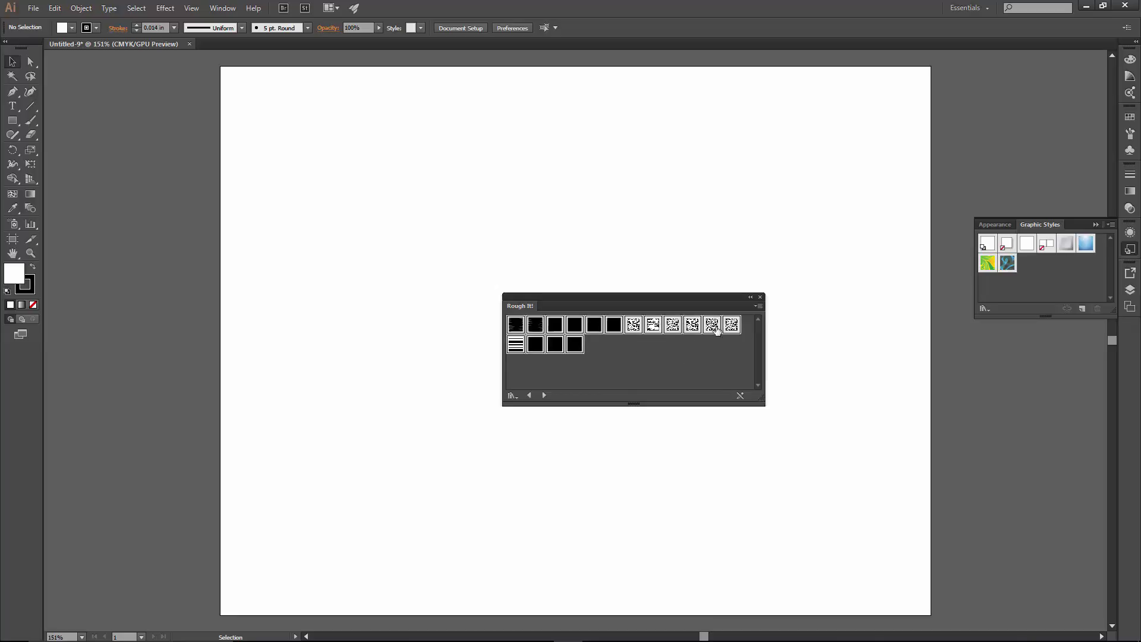
pyautogui.click(759, 307)
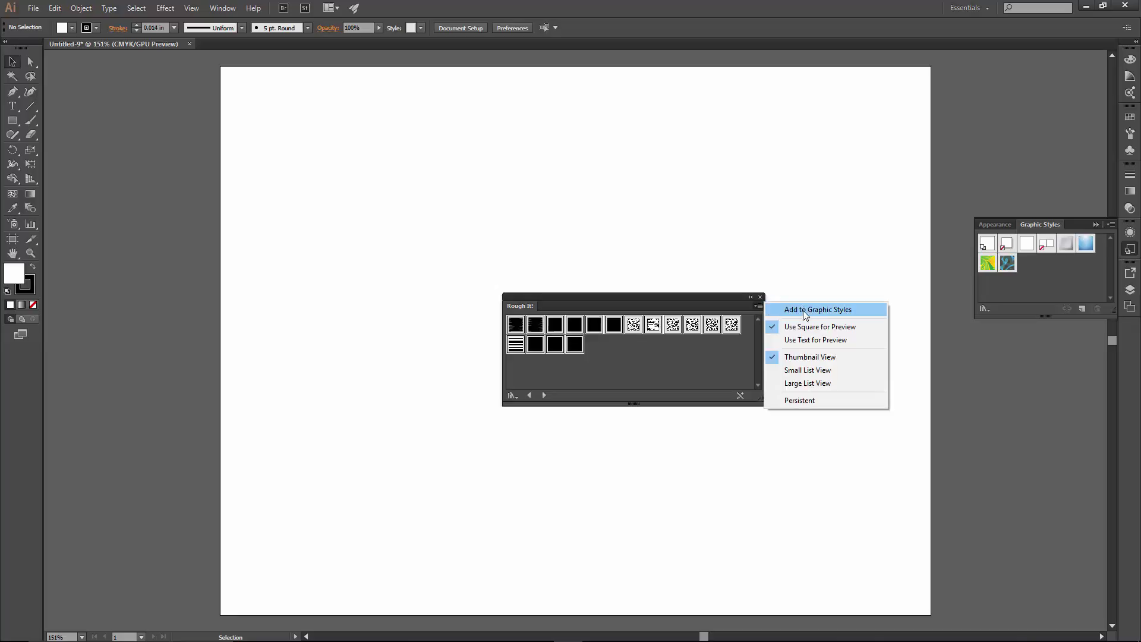
pyautogui.click(823, 310)
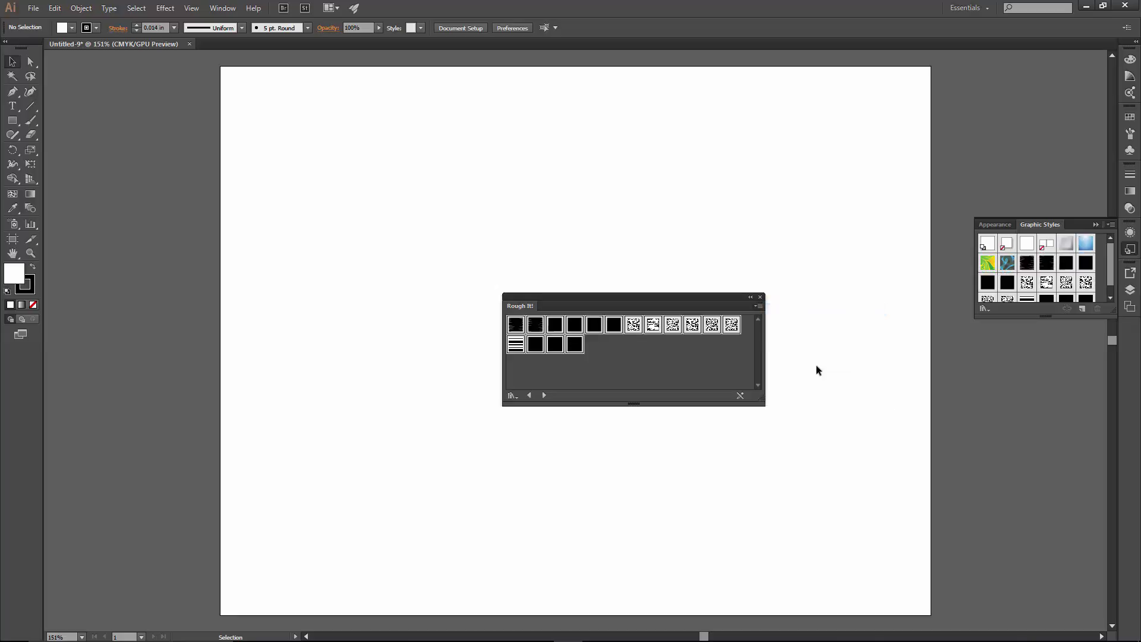
# Step: Make the document's graphic styles list taller to fit all styles, then close the Rough It! library and collapse the graphic styles
pyautogui.moveTo(1051, 319); pyautogui.dragTo(1051, 372)
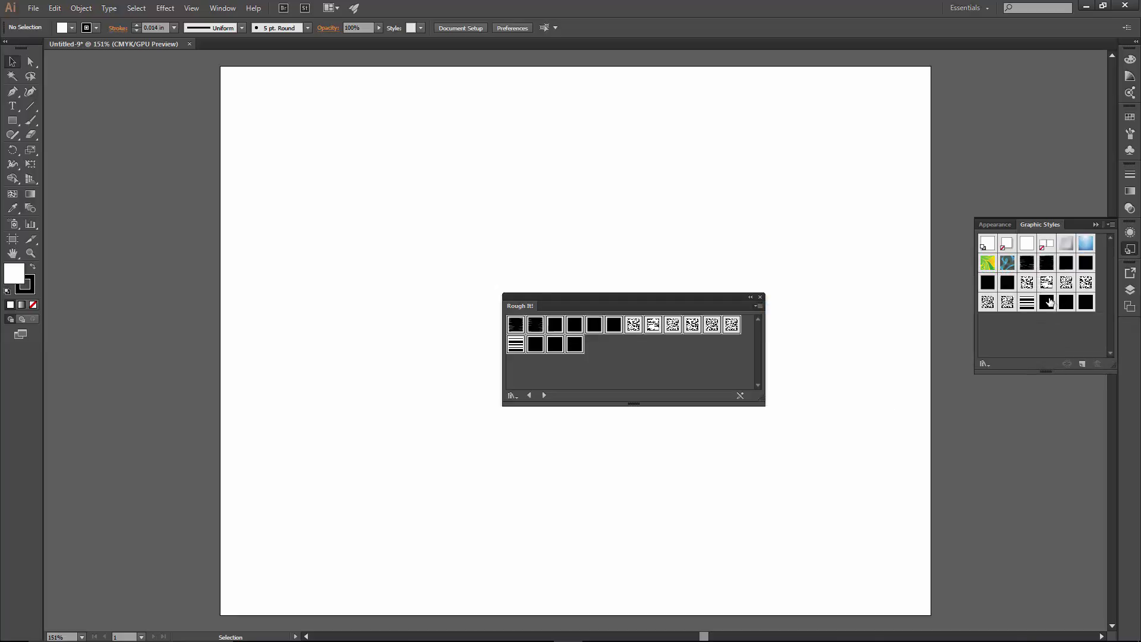
pyautogui.click(760, 297)
pyautogui.click(1096, 225)
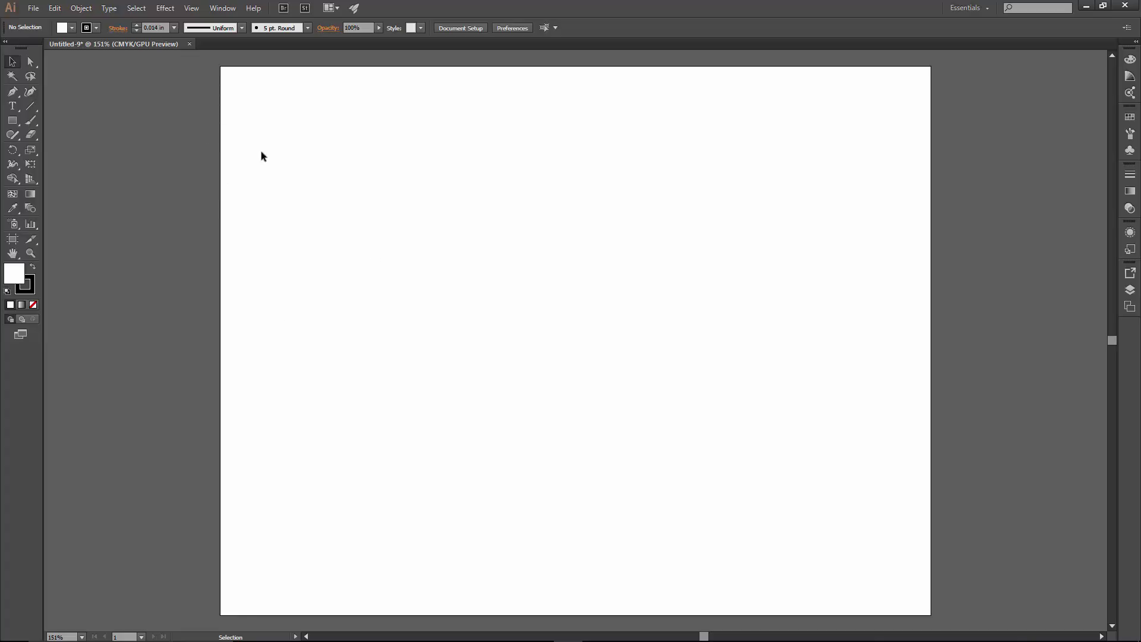
# Step: Show the actions, load the Rough It! action set from the desktop Rough It! Actions folder, and collapse the set
pyautogui.click(223, 9)
pyautogui.click(298, 128)
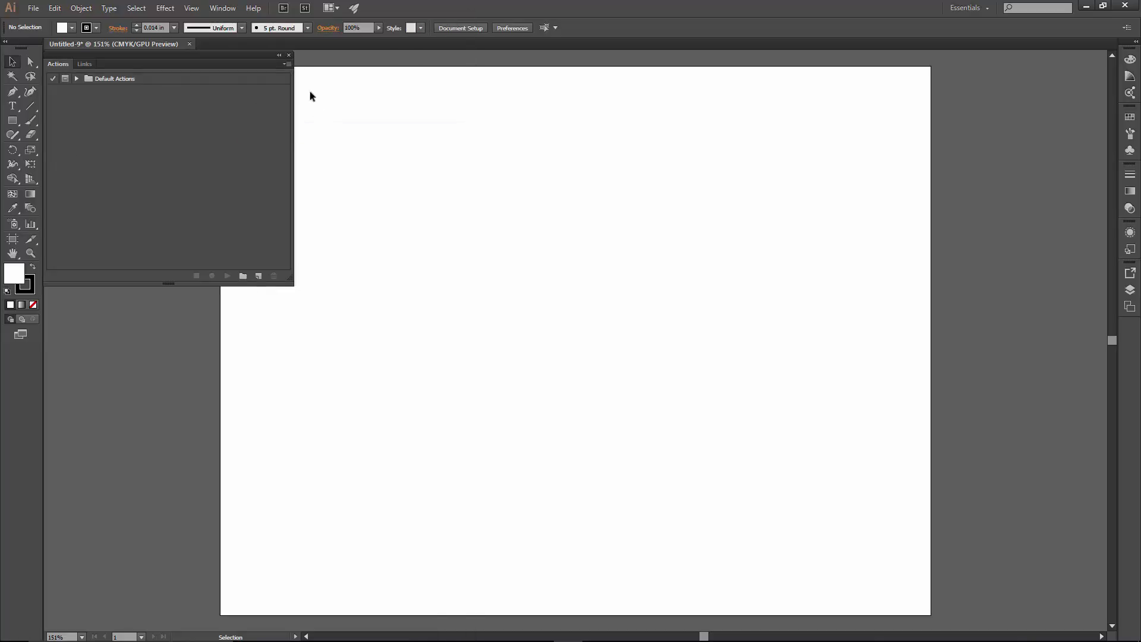
pyautogui.click(287, 63)
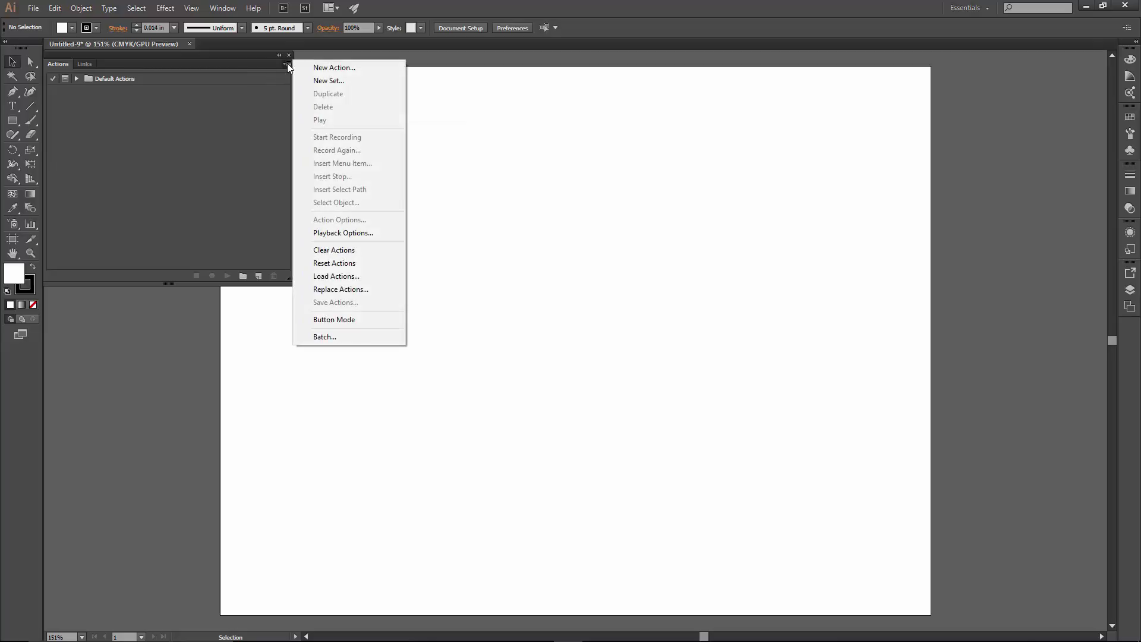
pyautogui.click(333, 277)
pyautogui.doubleClick(117, 106)
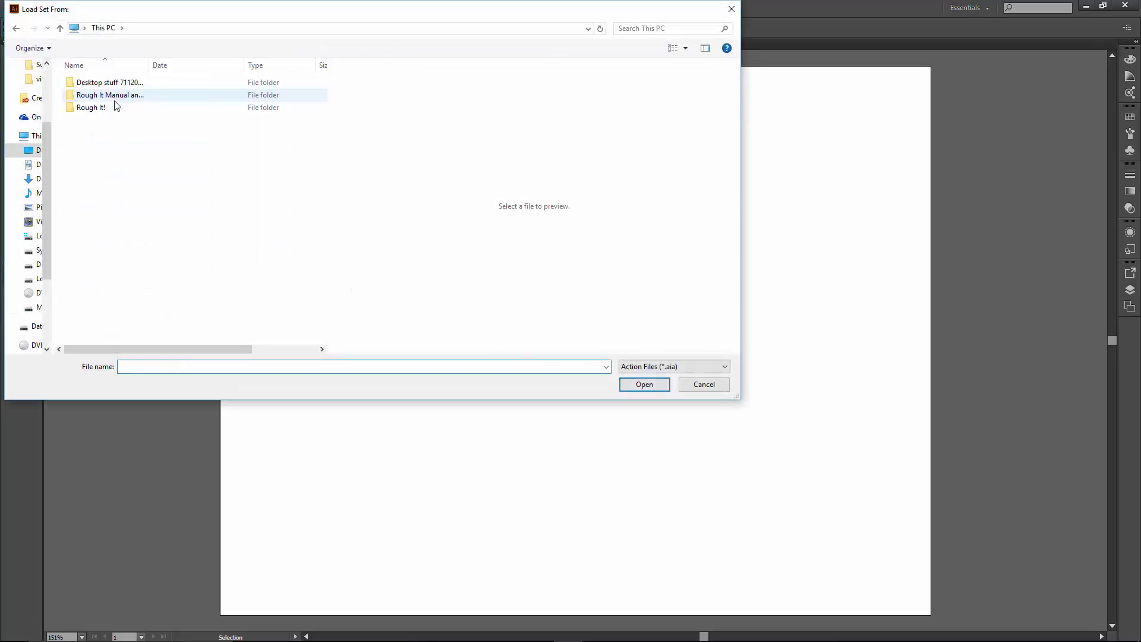
pyautogui.doubleClick(97, 110)
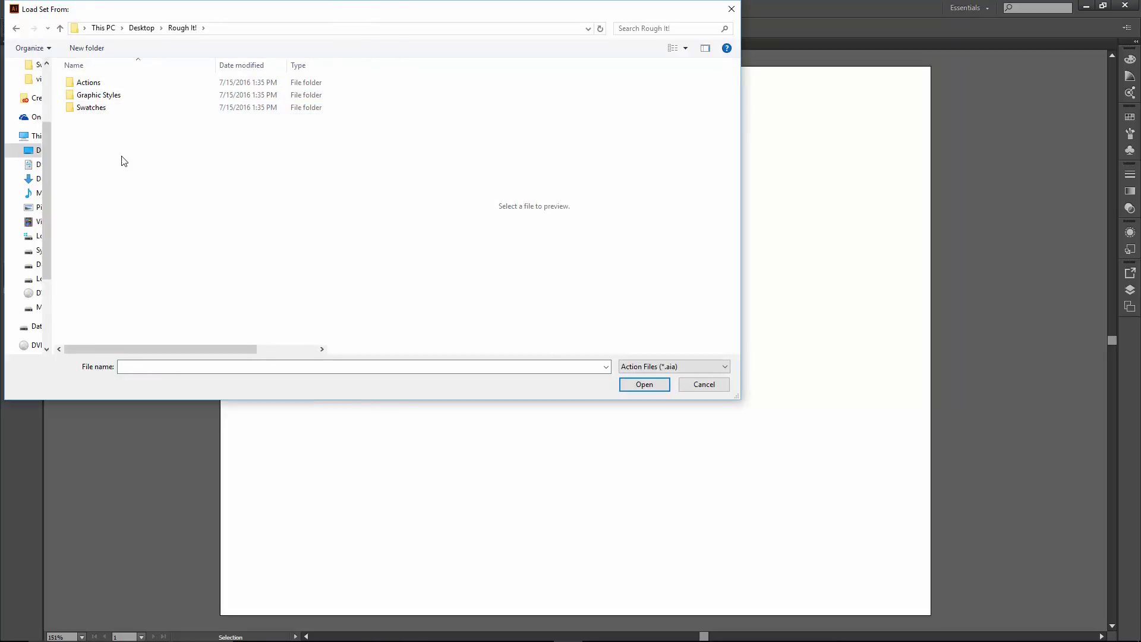
pyautogui.doubleClick(113, 83)
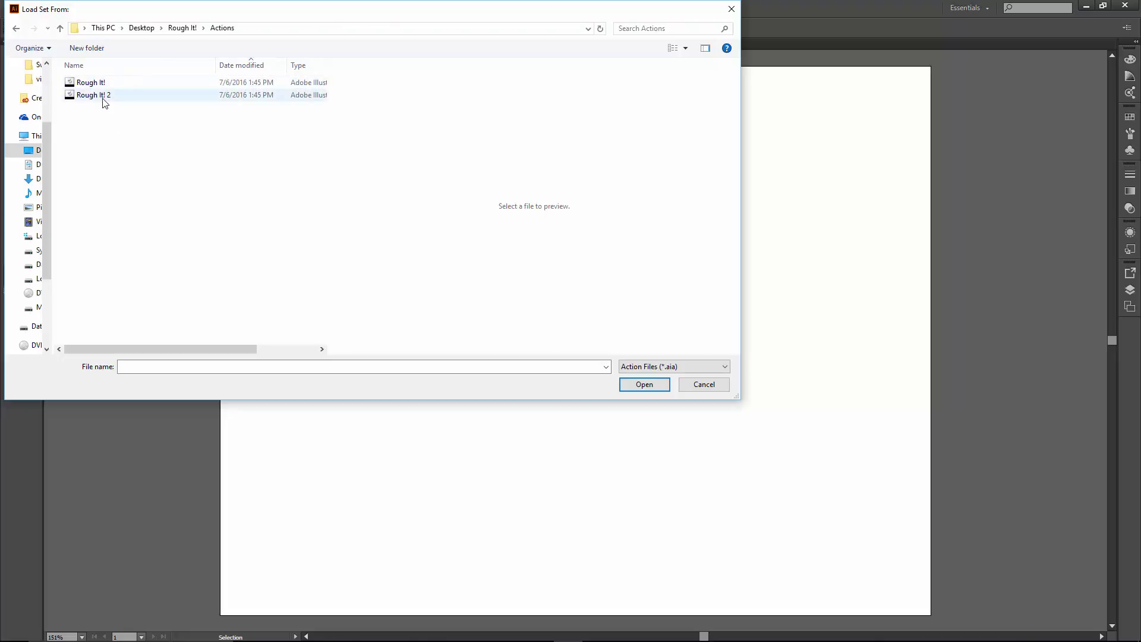
pyautogui.click(98, 83)
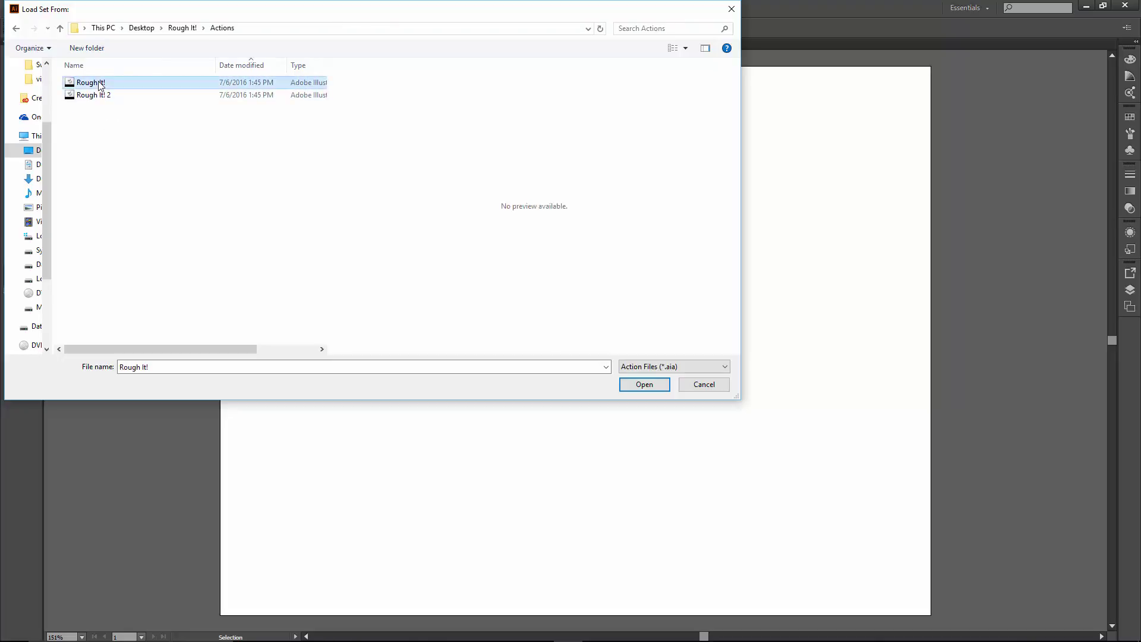
pyautogui.click(642, 385)
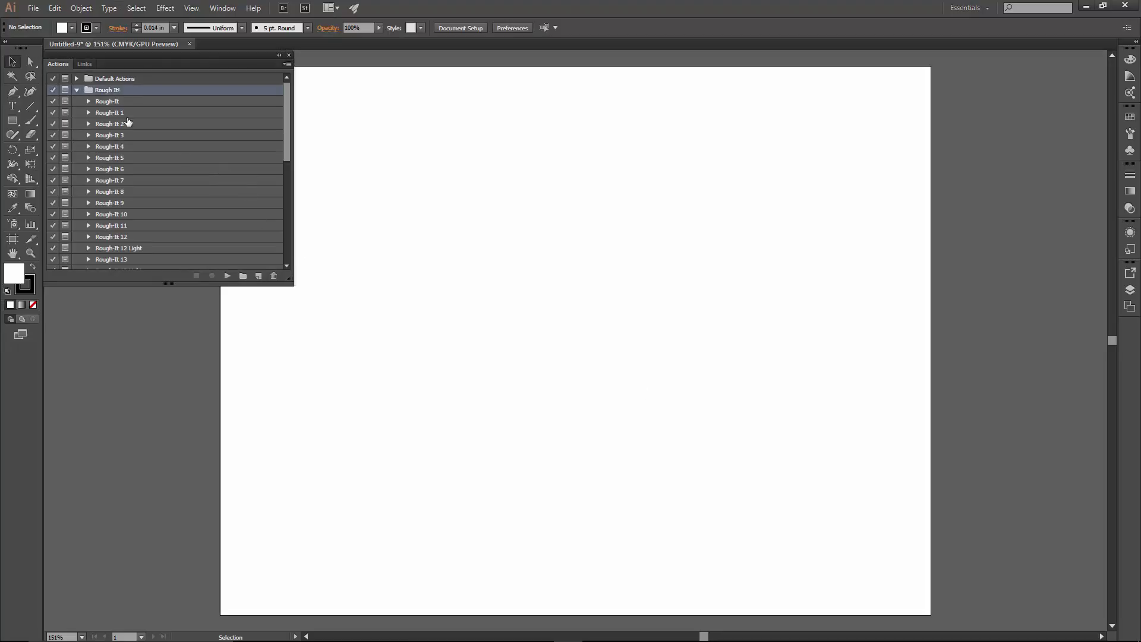
pyautogui.click(76, 90)
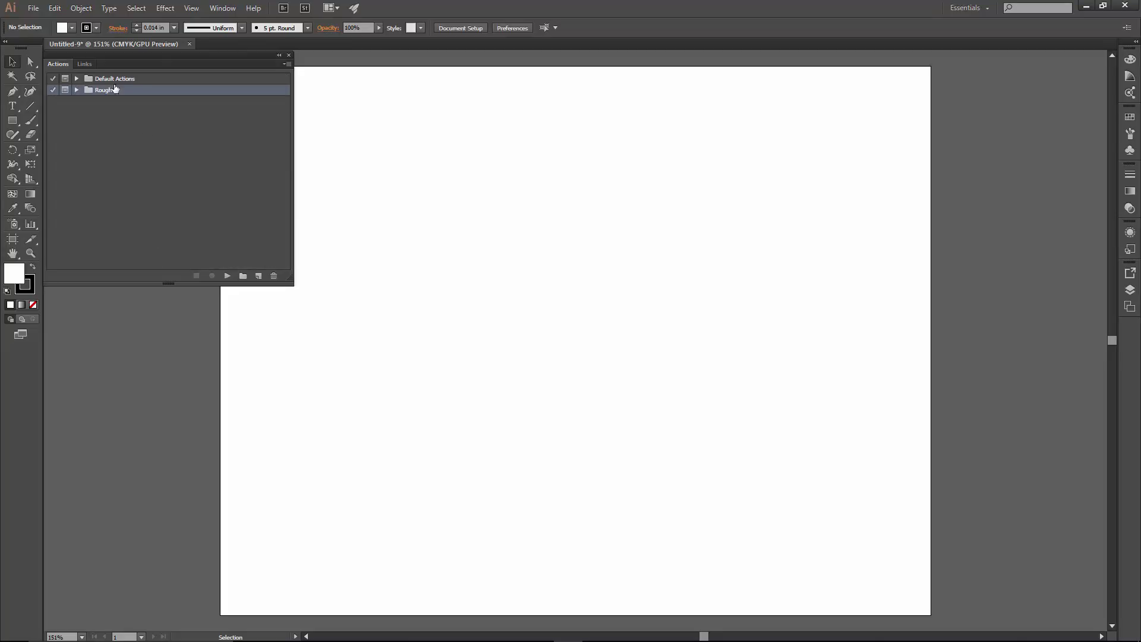
# Step: Load the Rough It! 2 action set from the same Actions folder
pyautogui.click(286, 64)
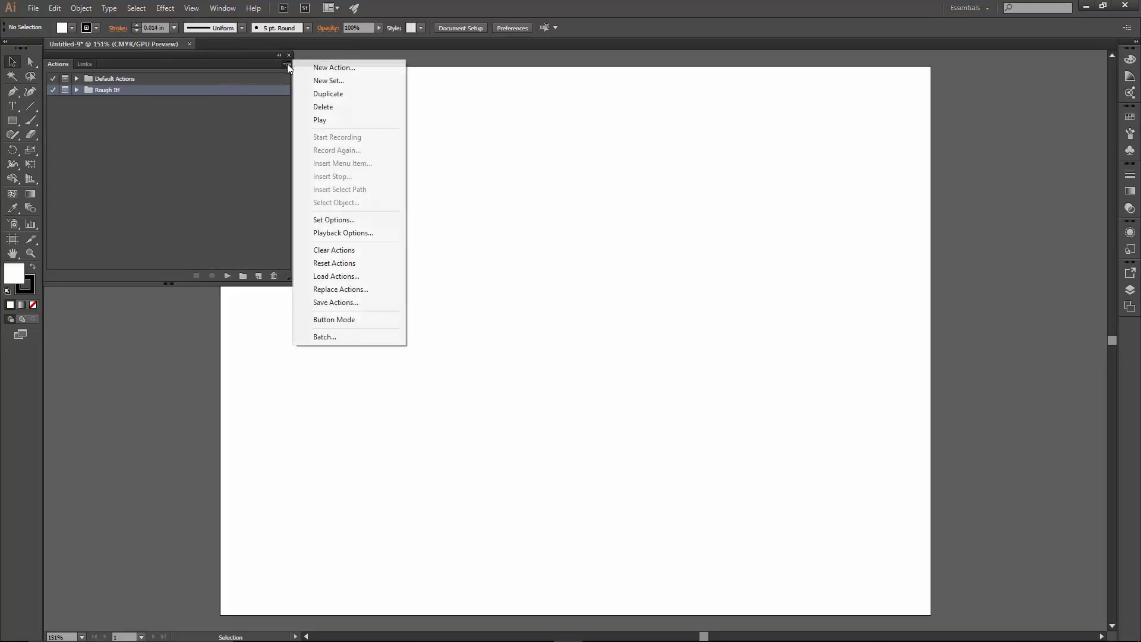
pyautogui.click(354, 276)
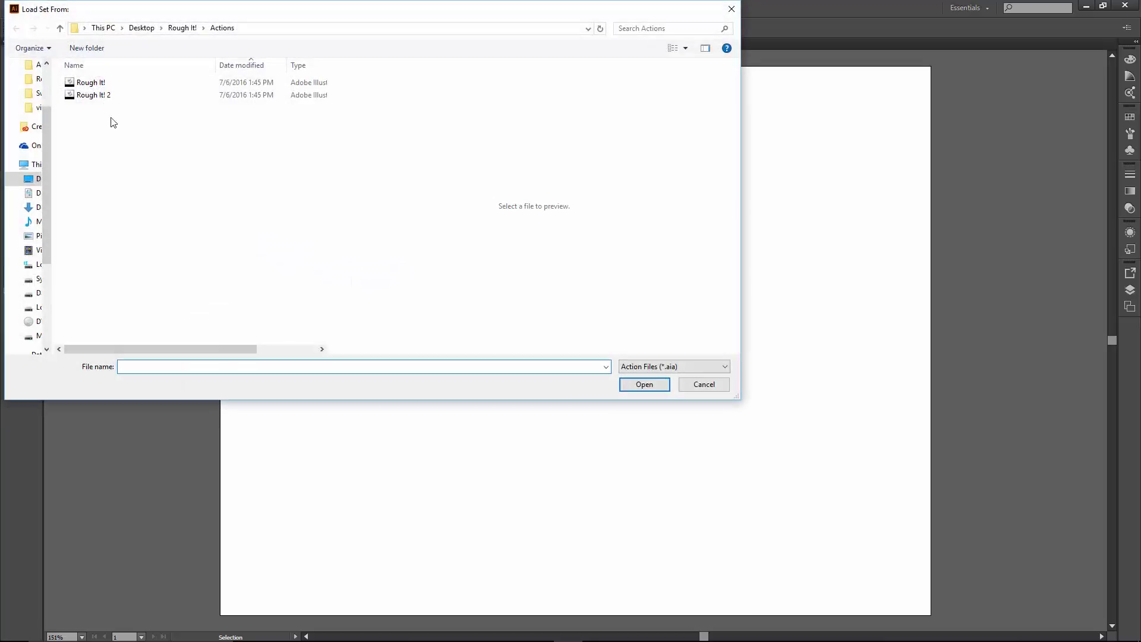
pyautogui.click(98, 98)
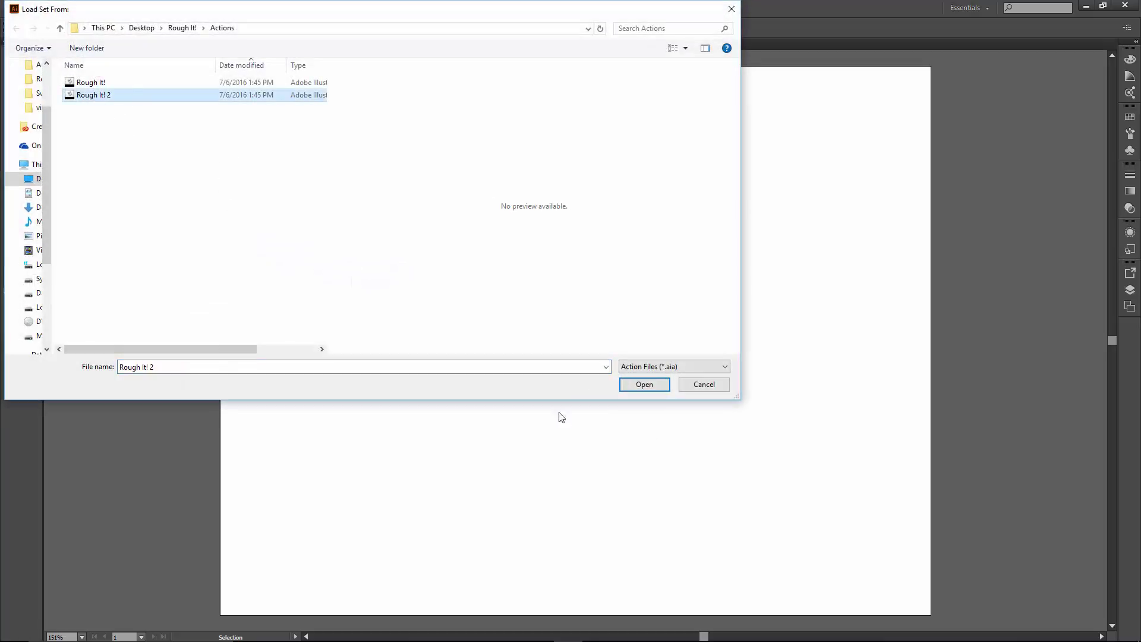
pyautogui.click(644, 385)
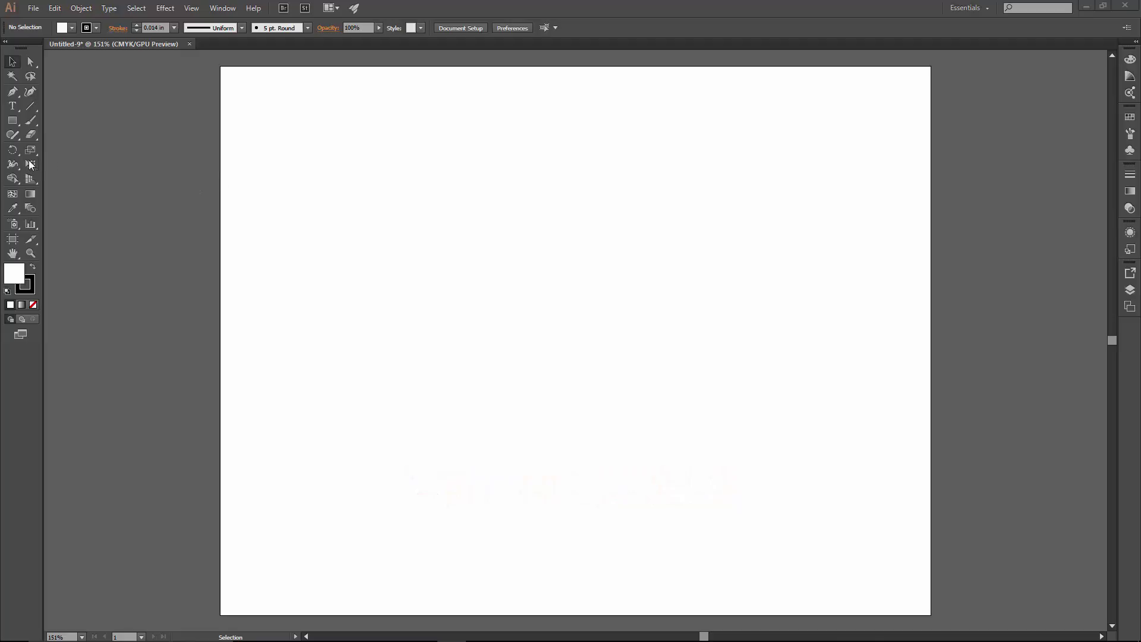
# Step: Draw a rectangle about 146 by 125 pt in the upper-left half of the artboard and return to the Selection tool
pyautogui.click(14, 125)
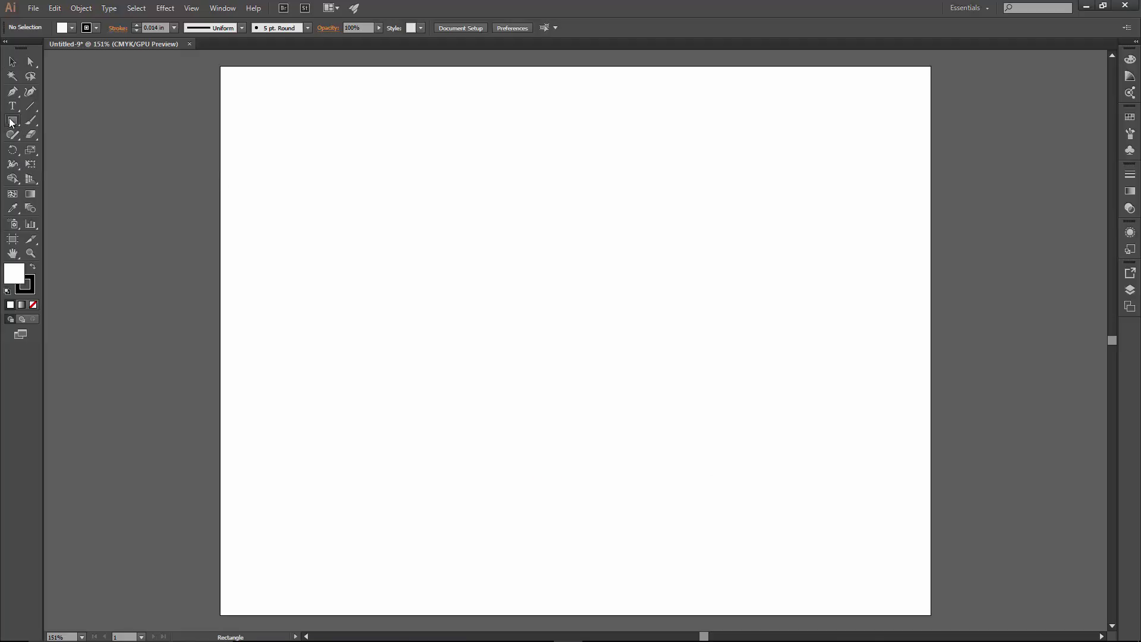
pyautogui.moveTo(390, 230); pyautogui.dragTo(521, 342)
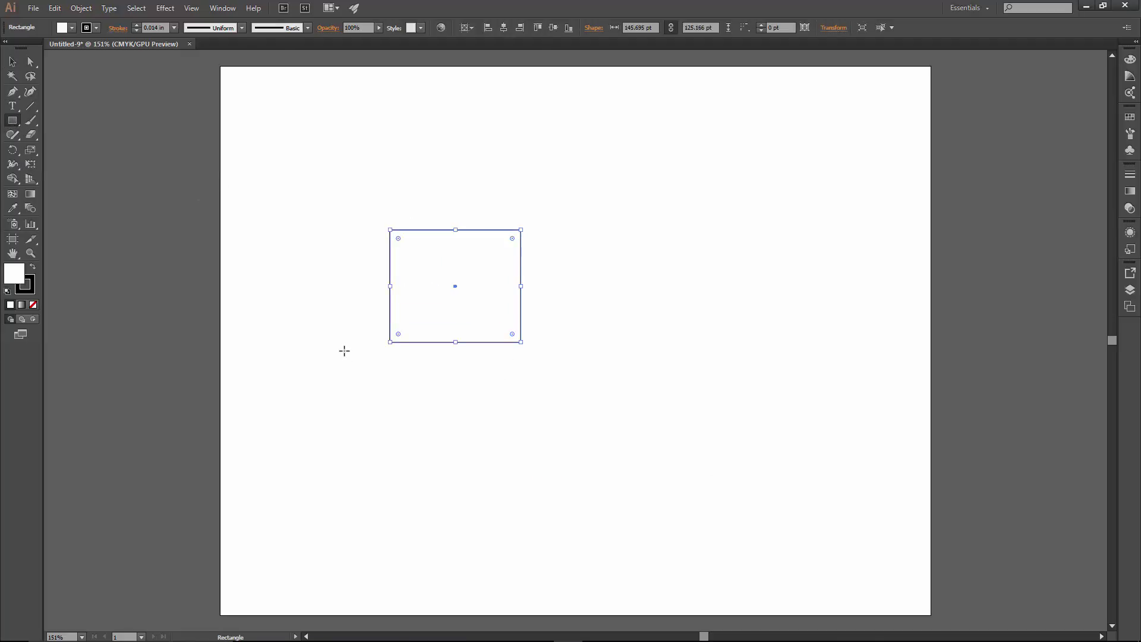
pyautogui.click(12, 61)
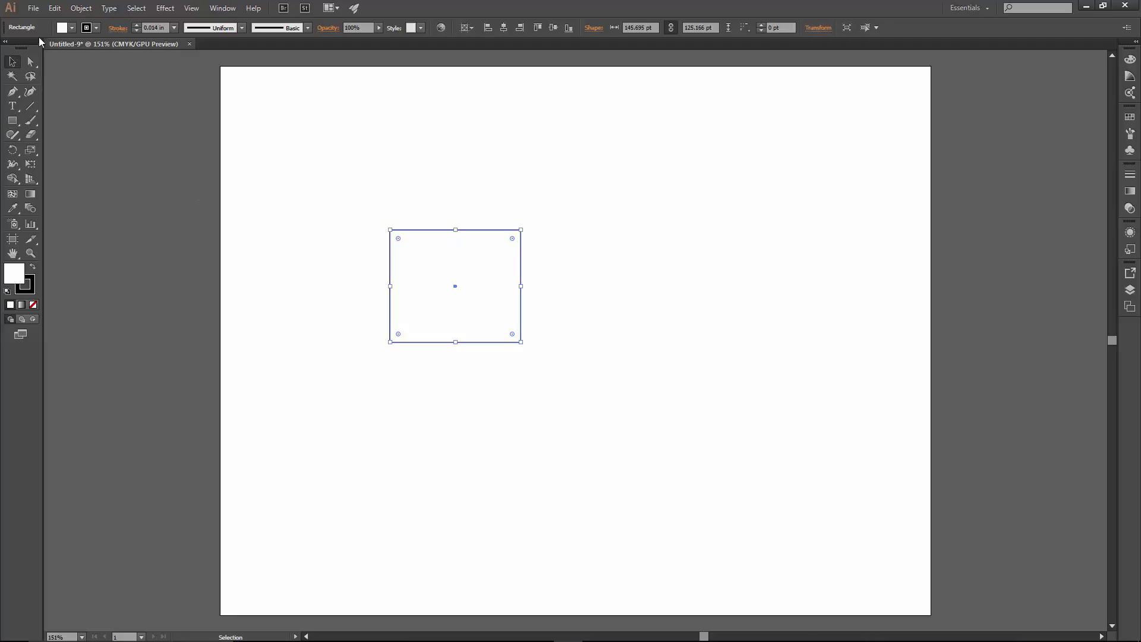
# Step: Rasterize the selected rectangle in CMYK at High (300 ppi) with a white background and Art Optimized anti-aliasing
pyautogui.click(81, 8)
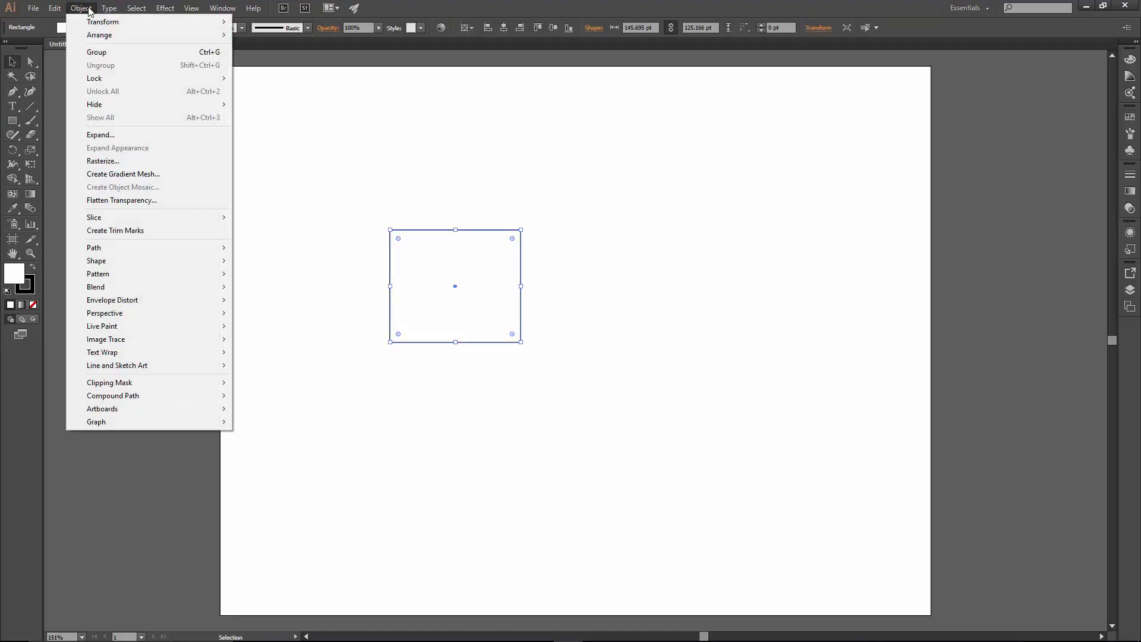
pyautogui.click(131, 164)
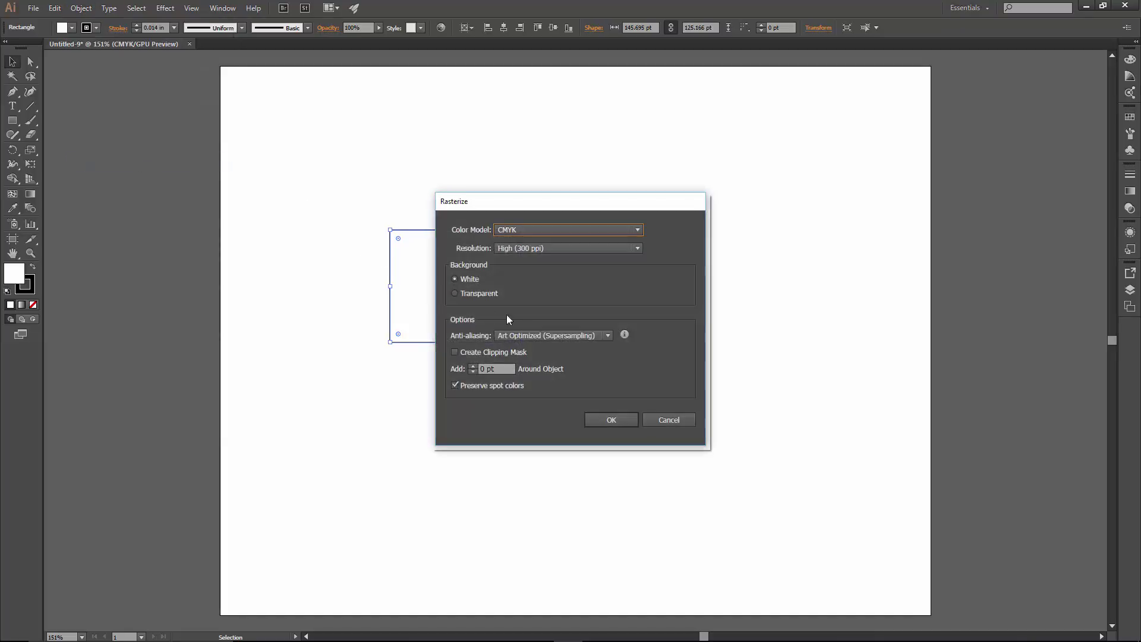
pyautogui.click(612, 420)
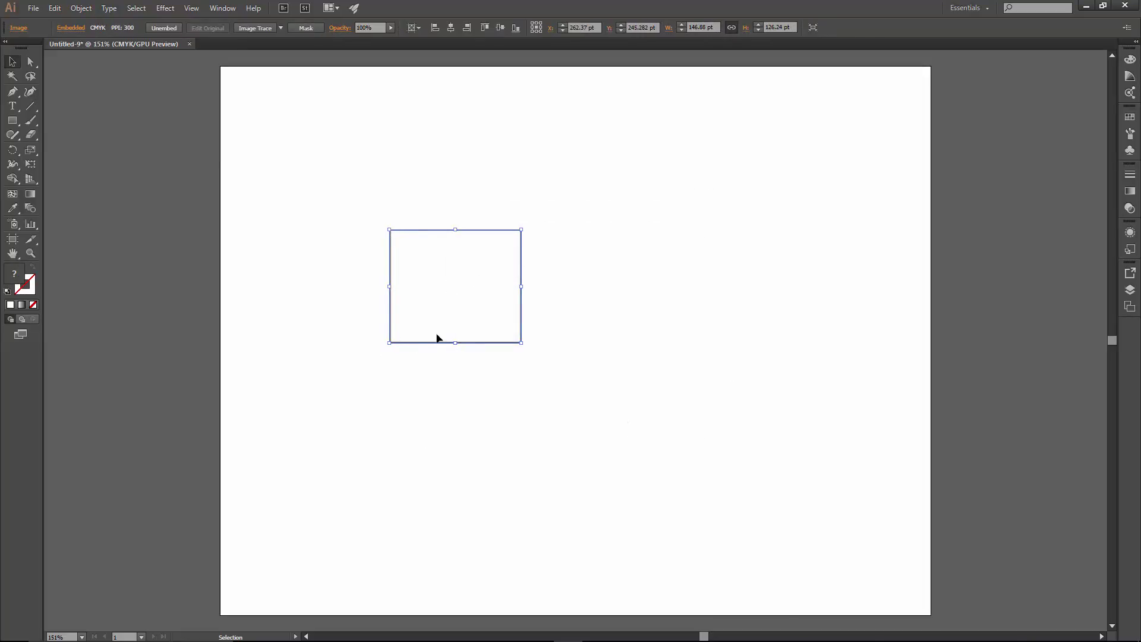
# Step: Open the Image Trace settings for the rasterized rectangle with the advanced options expanded
pyautogui.click(228, 9)
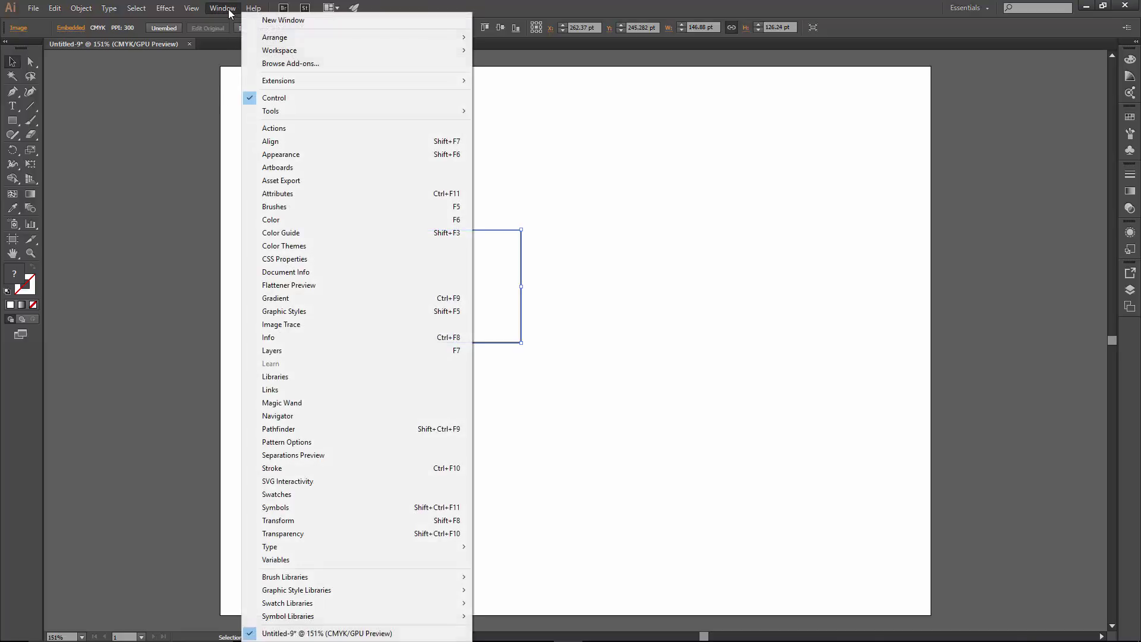
pyautogui.click(331, 325)
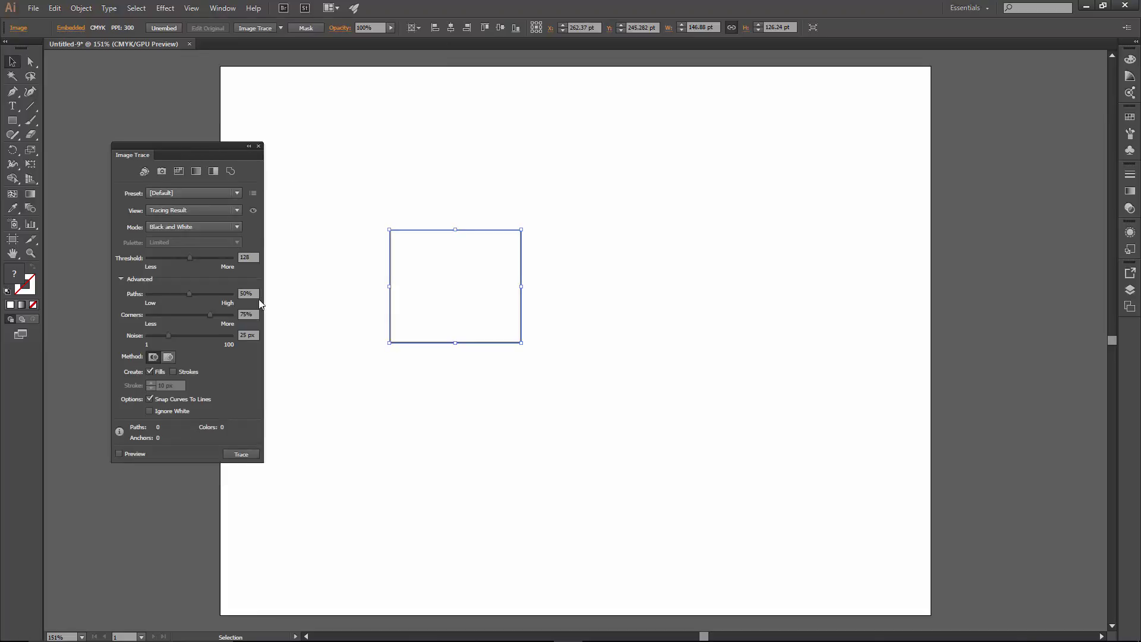
pyautogui.click(122, 278)
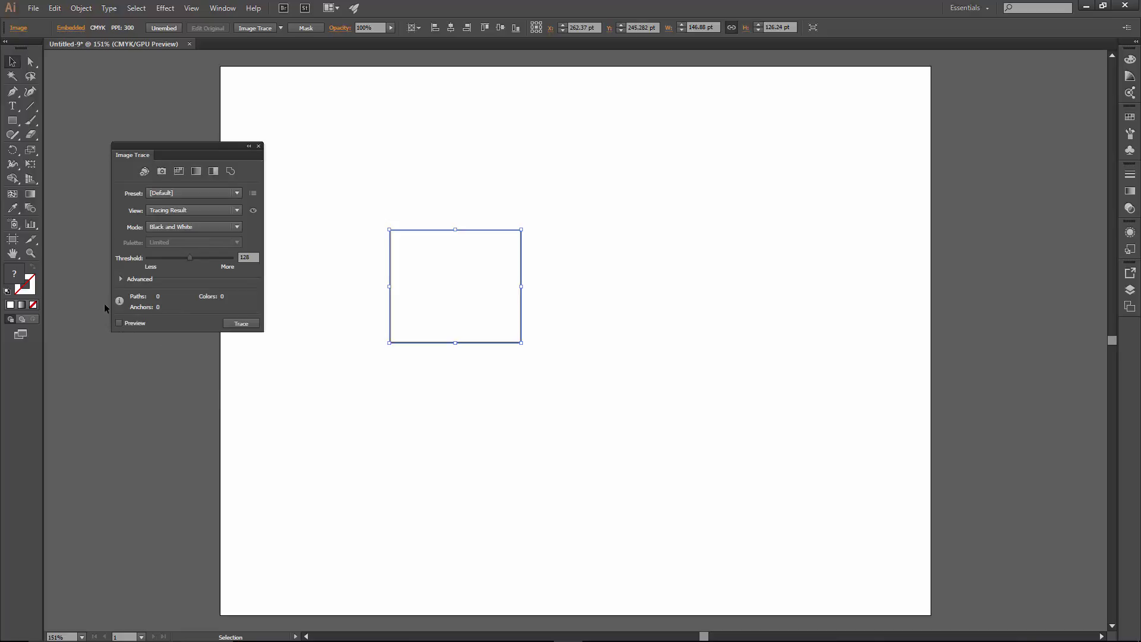
pyautogui.click(122, 279)
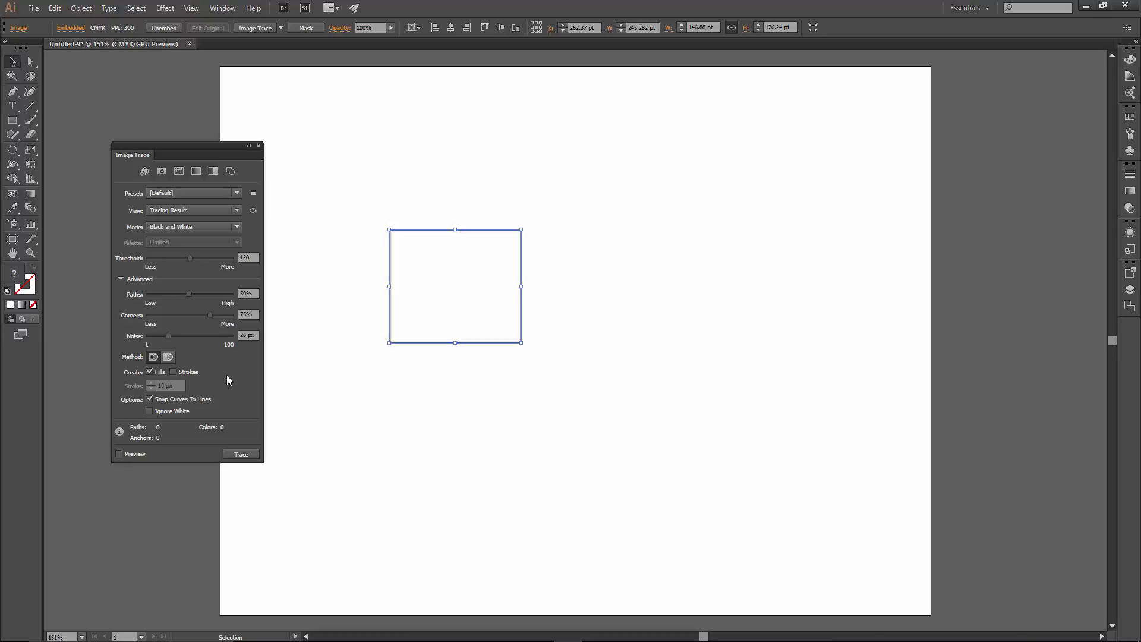
# Step: Set the trace Threshold to 1, Paths to 51%, Corners to 100% and Noise to 1 px, with Ignore White on and Snap Curves To Lines off
pyautogui.click(254, 255)
pyautogui.write('1')
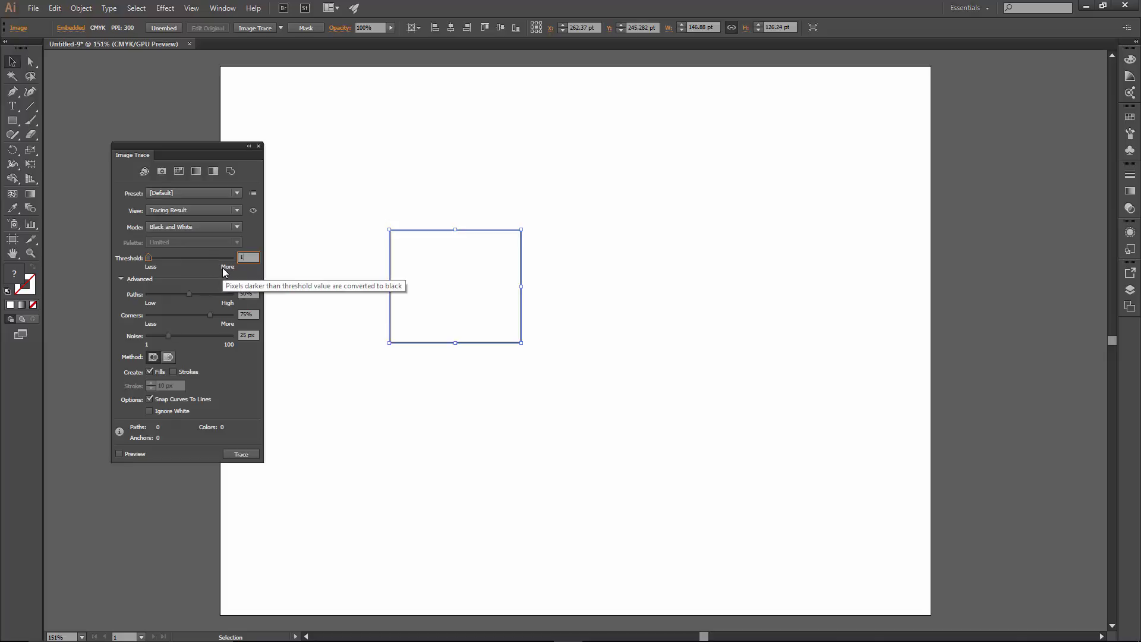
pyautogui.press('Tab')
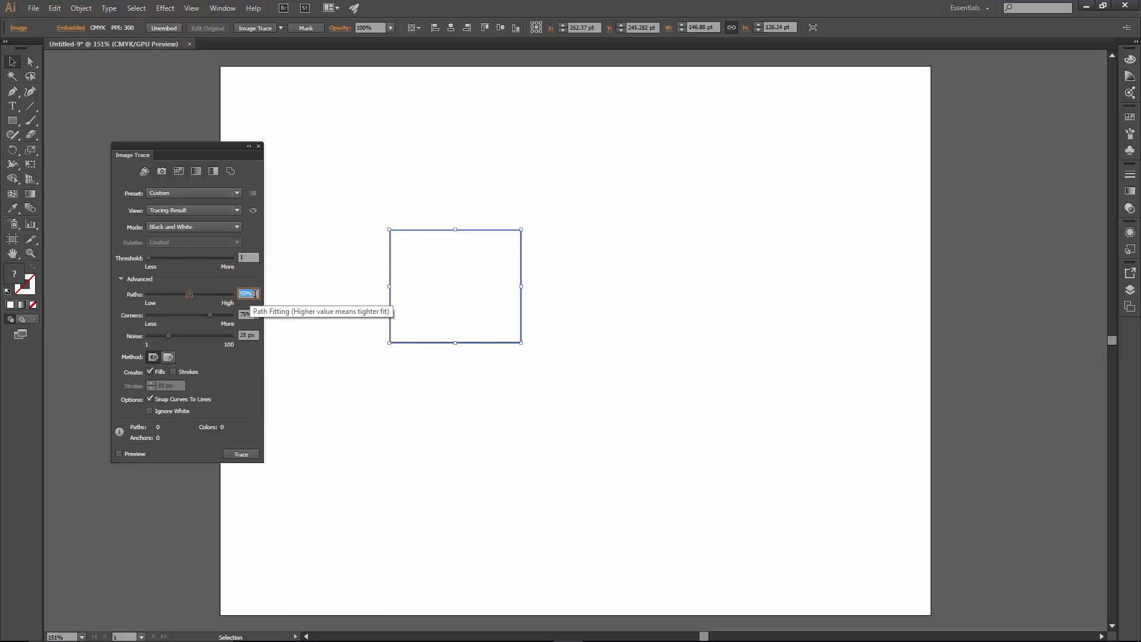
pyautogui.press('Up')
pyautogui.press('Tab')
pyautogui.write('100')
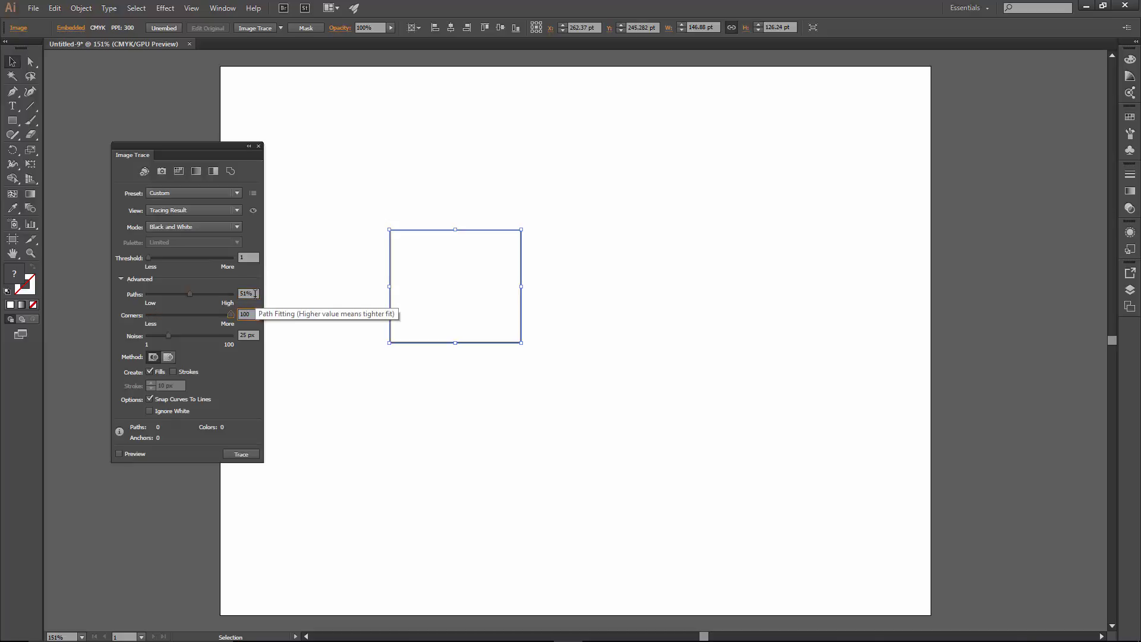
pyautogui.press('Tab')
pyautogui.write('1')
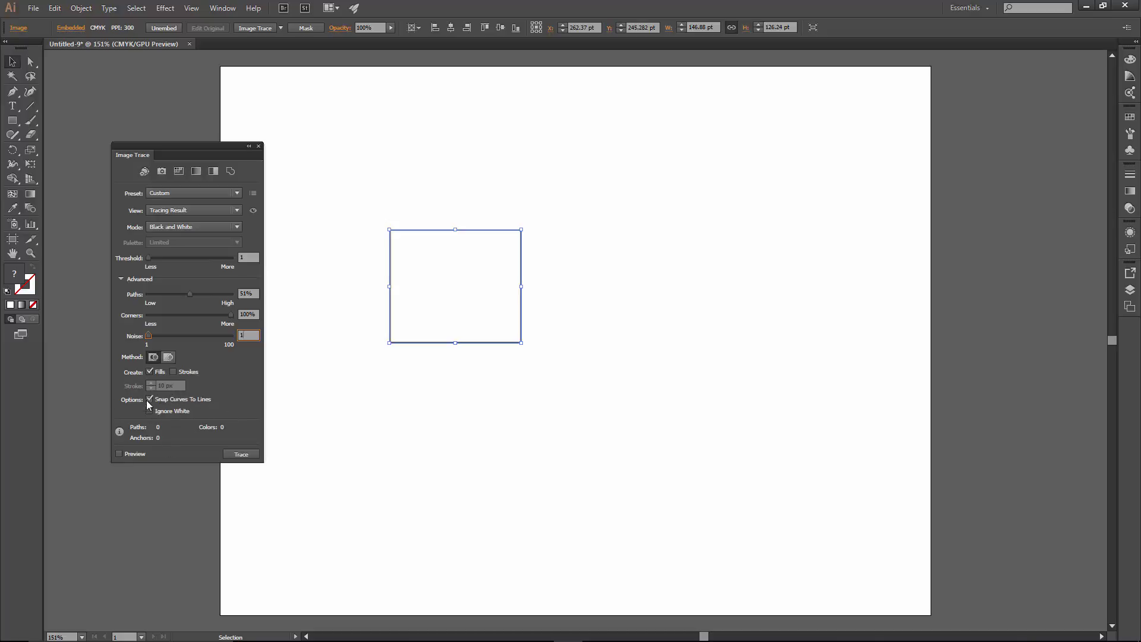
pyautogui.press('Return')
pyautogui.click(149, 411)
# Step: Save the current trace settings as a new preset named Rough It 1 and check the preset list
pyautogui.click(254, 196)
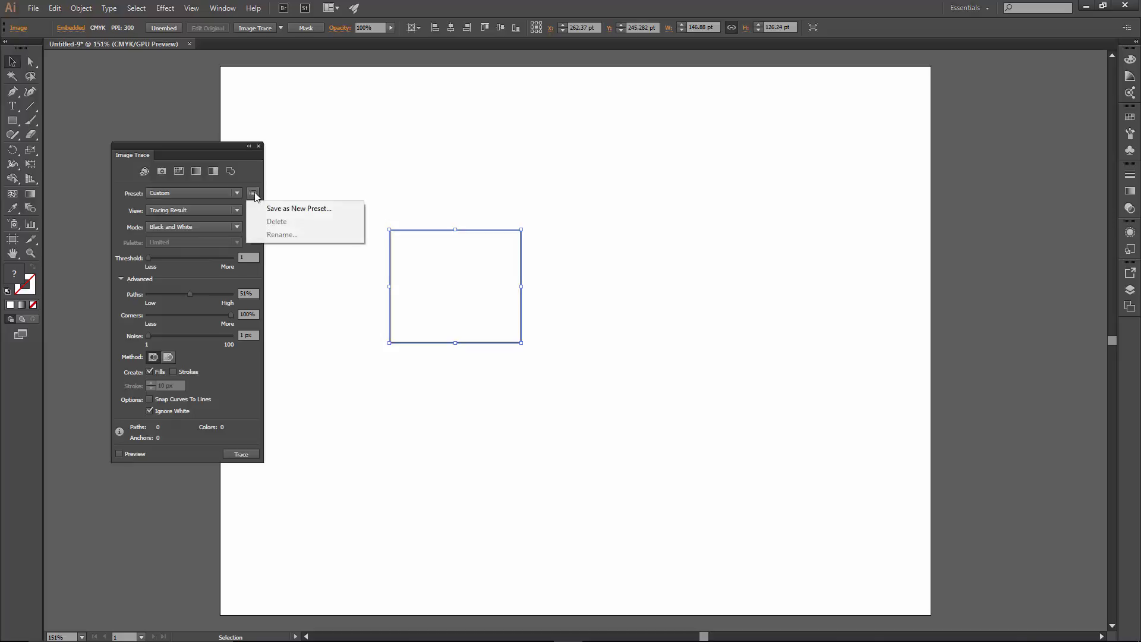
pyautogui.click(286, 208)
pyautogui.moveTo(764, 385); pyautogui.dragTo(408, 378)
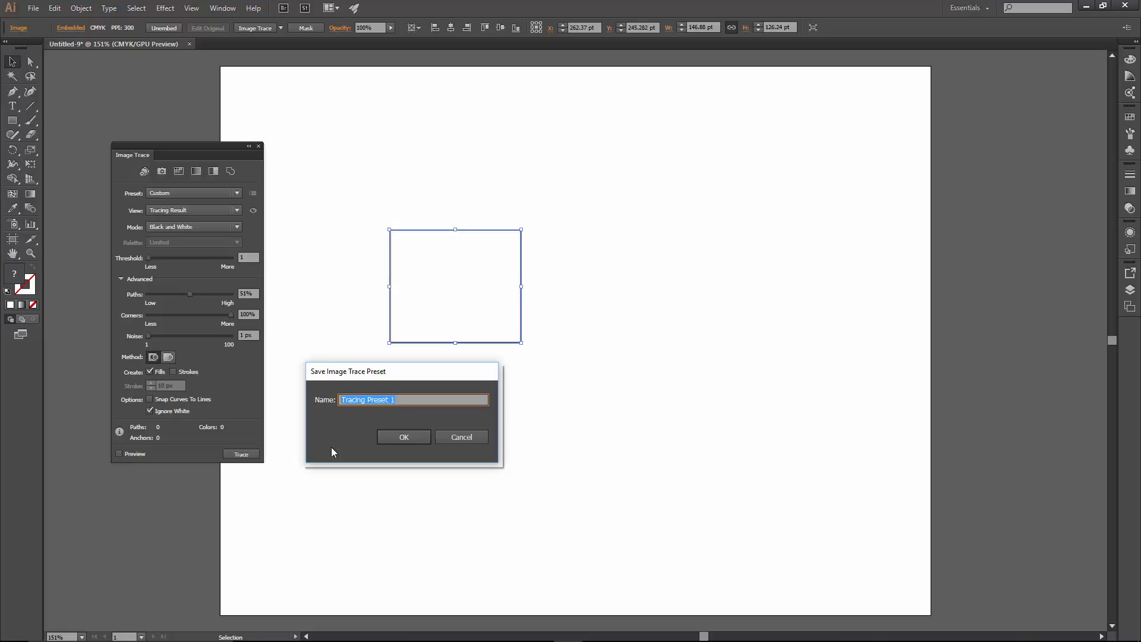
pyautogui.write('Rough It 1')
pyautogui.click(392, 437)
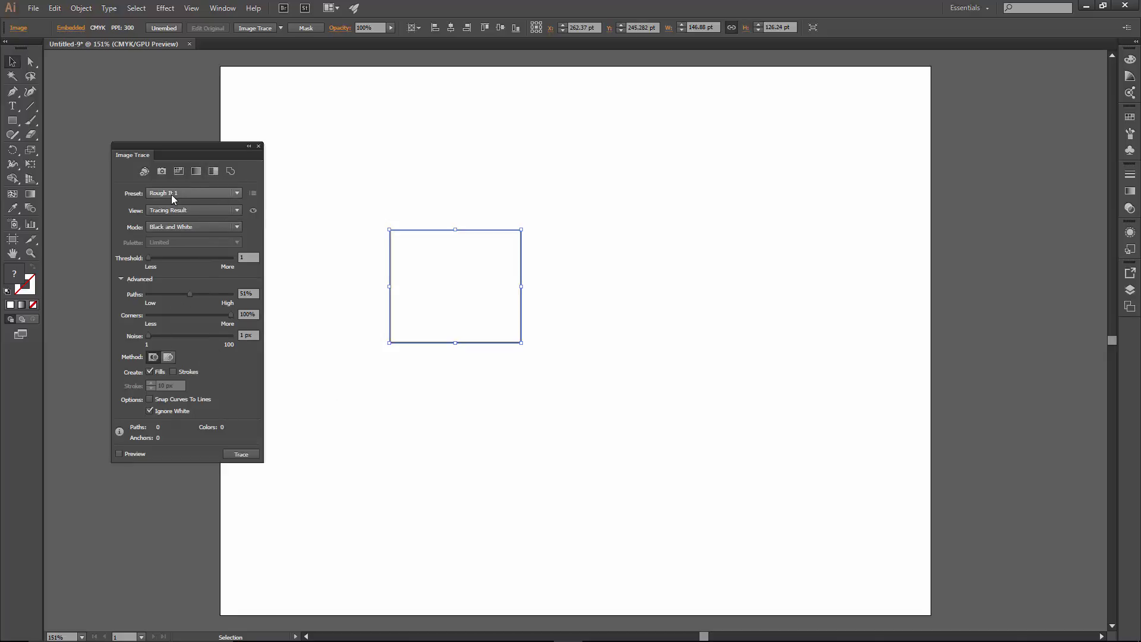
pyautogui.click(237, 194)
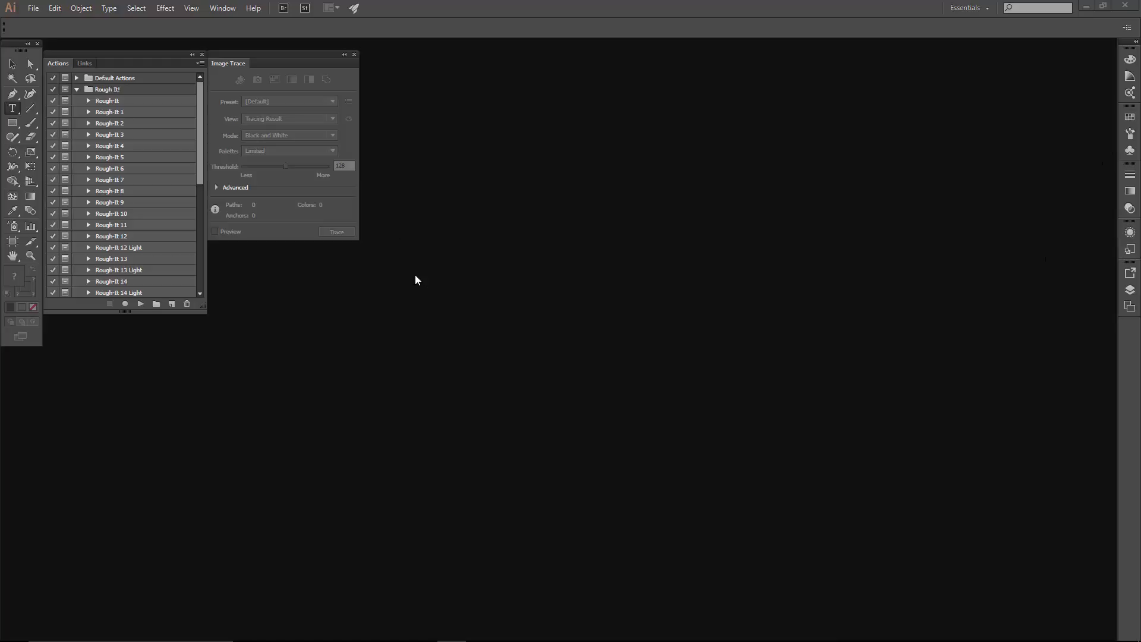
# Step: Create a new landscape Letter document of 792 by 612 pt in CMYK with 300 ppi raster effects
pyautogui.click(33, 8)
pyautogui.click(42, 21)
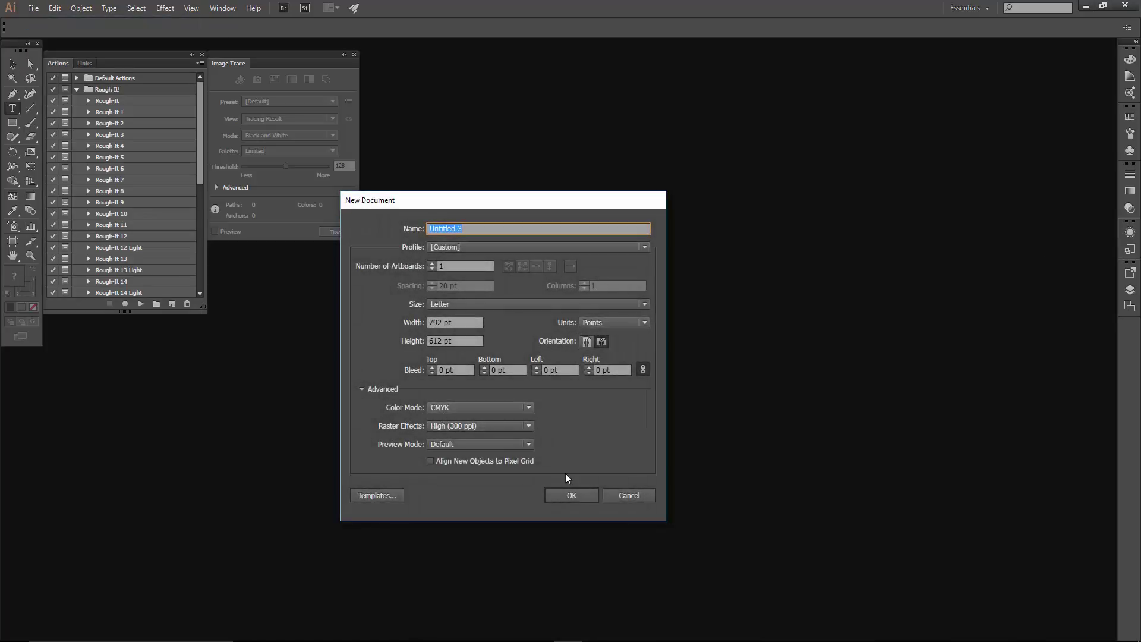
pyautogui.click(557, 497)
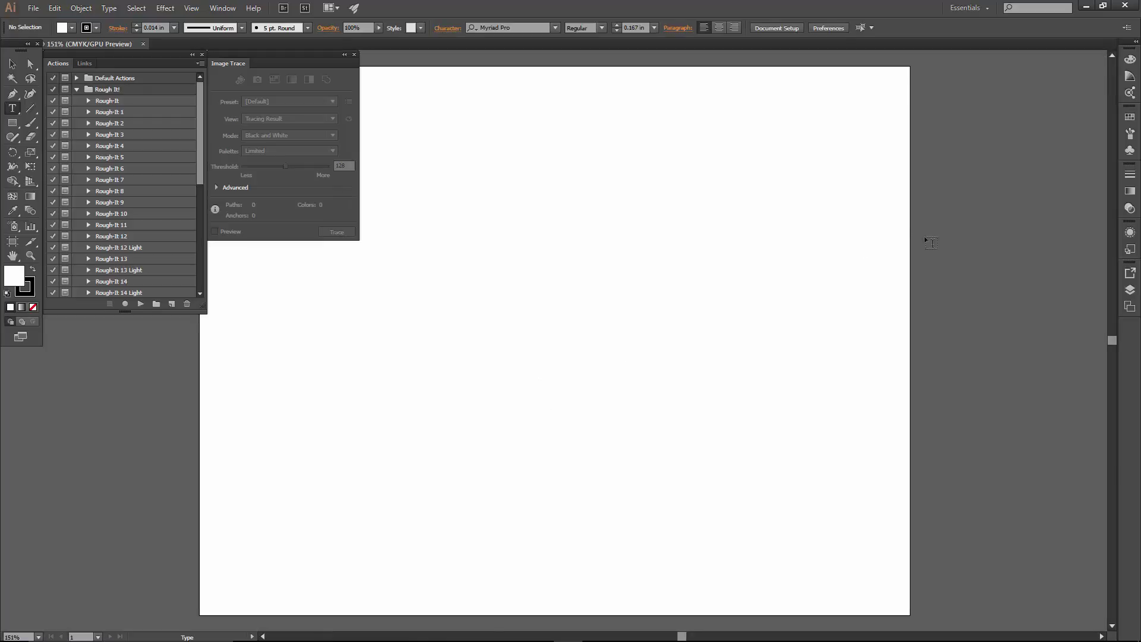
# Step: Open the Rough It! swatch library and add all its swatches to the document's swatches
pyautogui.click(1130, 118)
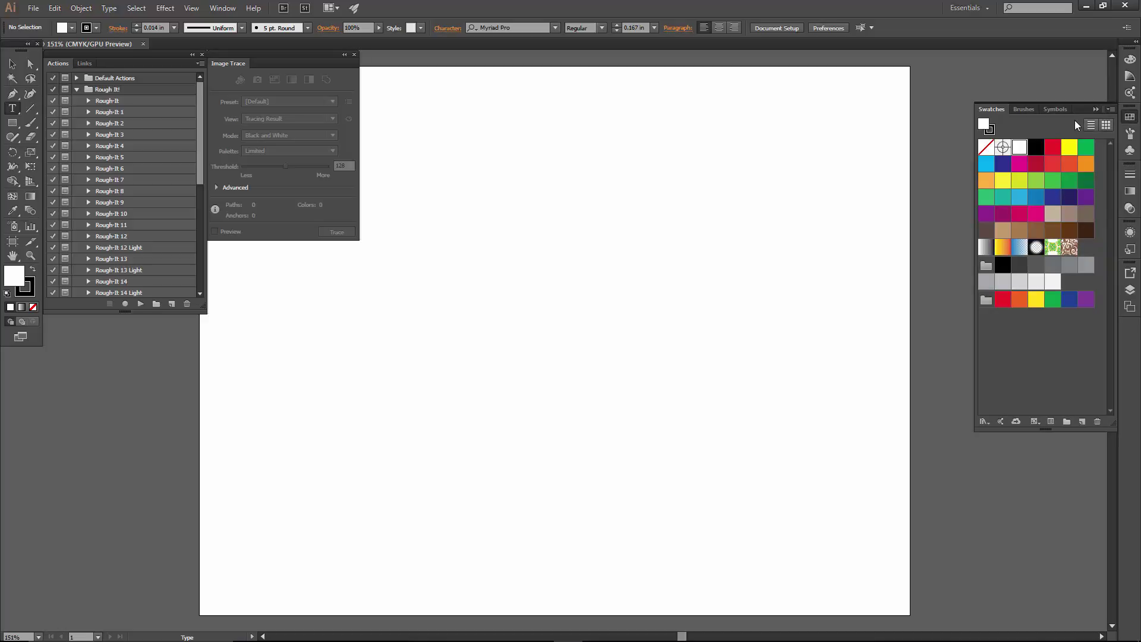
pyautogui.click(1111, 108)
pyautogui.moveTo(1032, 373)
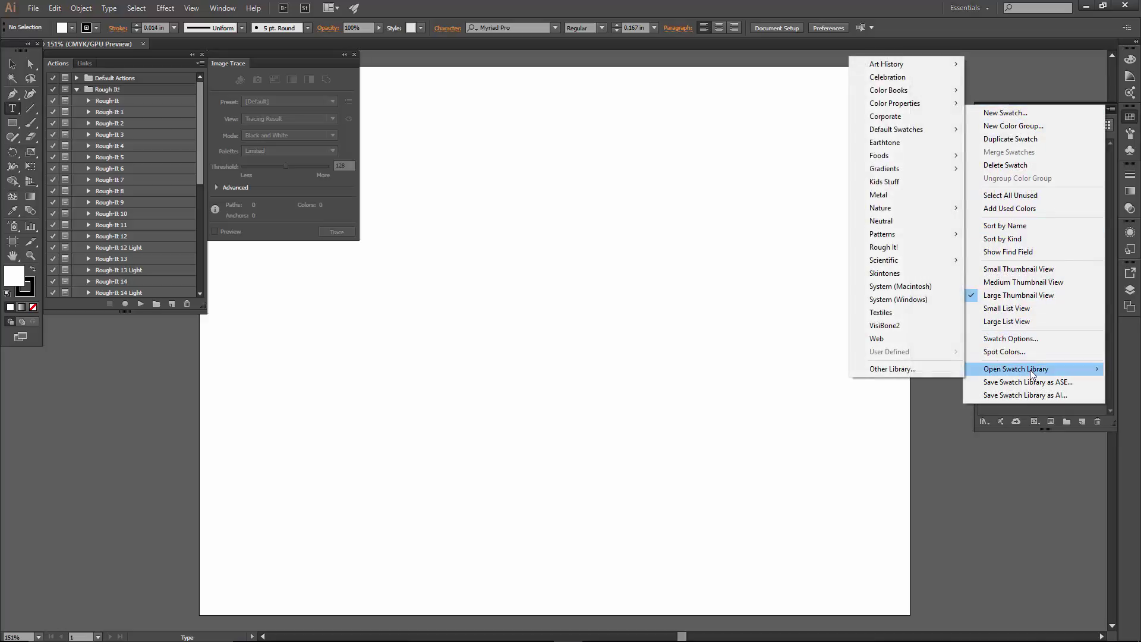
pyautogui.click(900, 247)
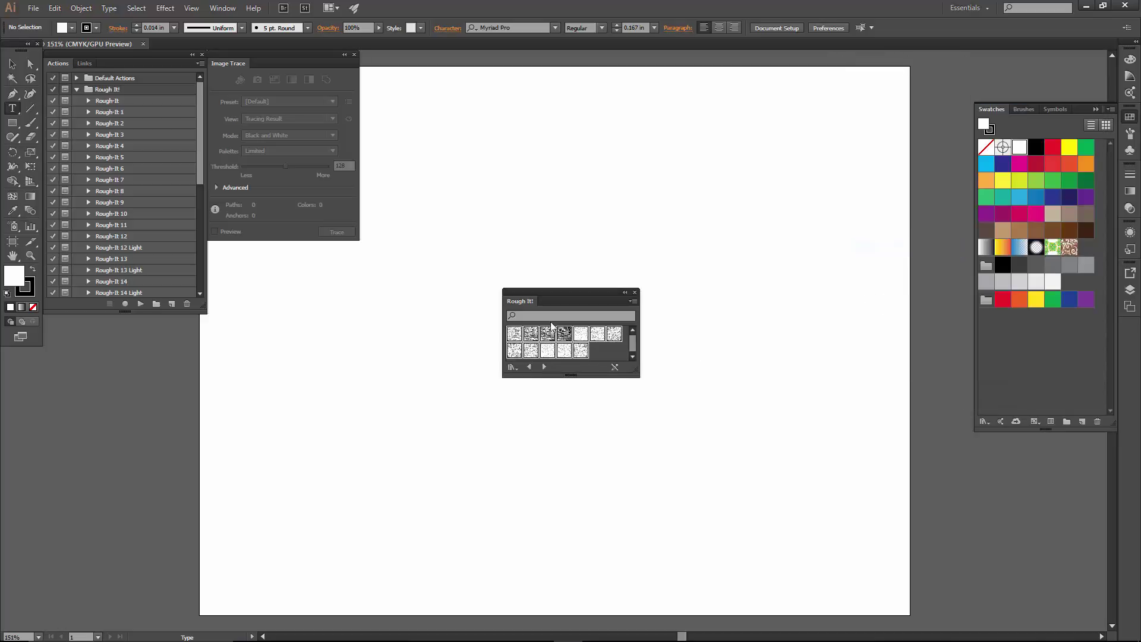
pyautogui.click(634, 301)
pyautogui.click(670, 306)
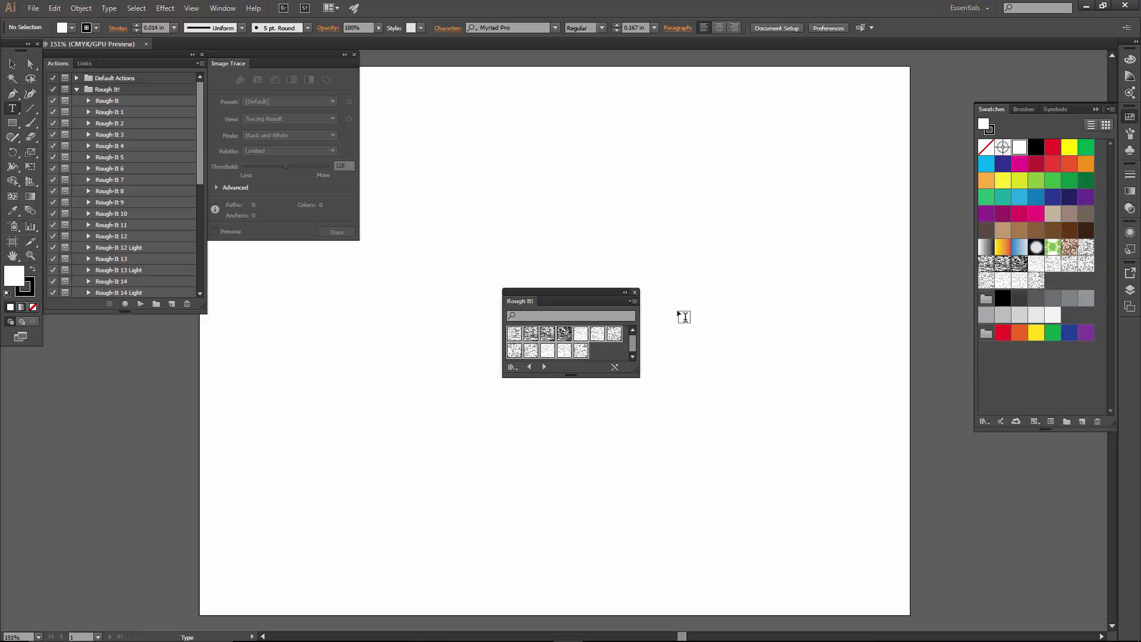
pyautogui.click(1095, 109)
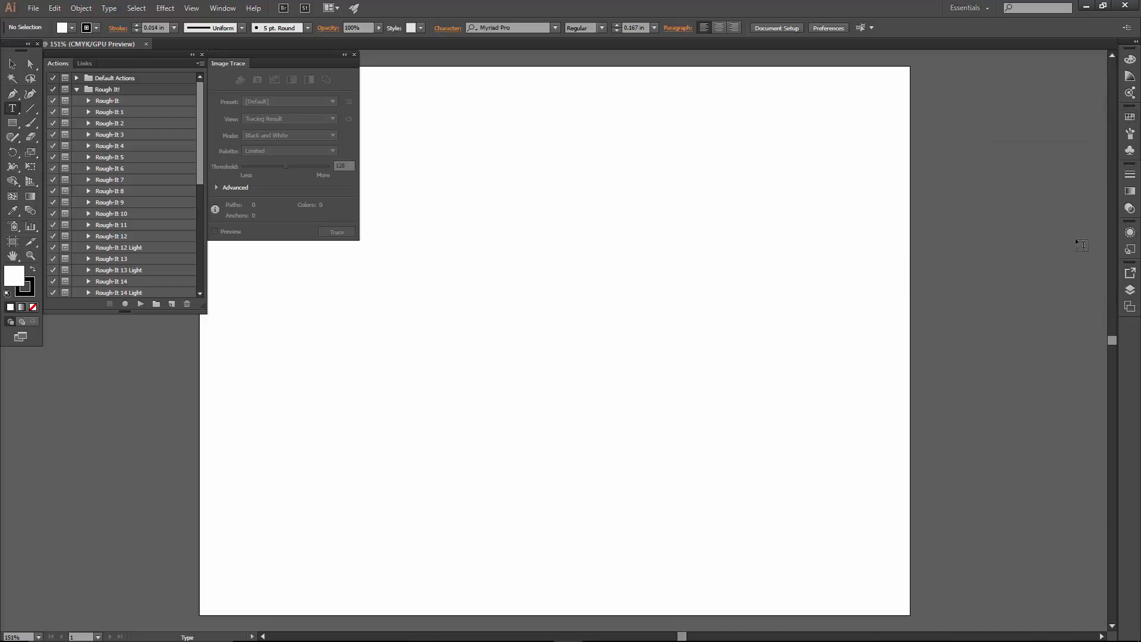
# Step: Open the Rough It! graphic style library and add all its styles to the document's graphic styles
pyautogui.click(1126, 250)
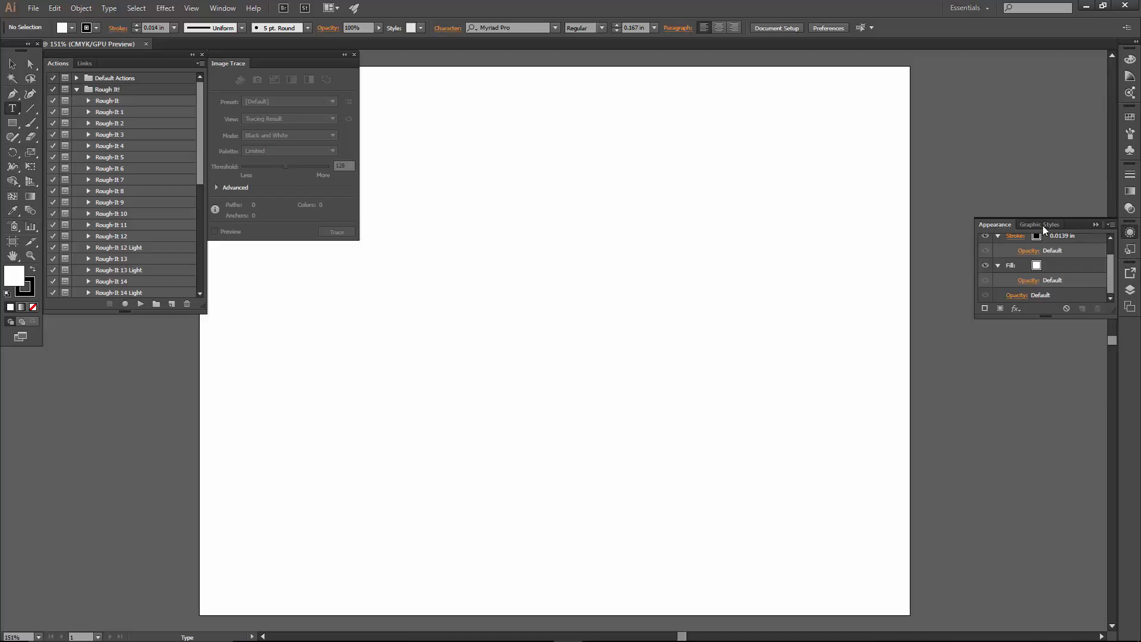
pyautogui.click(1114, 223)
pyautogui.moveTo(1039, 441)
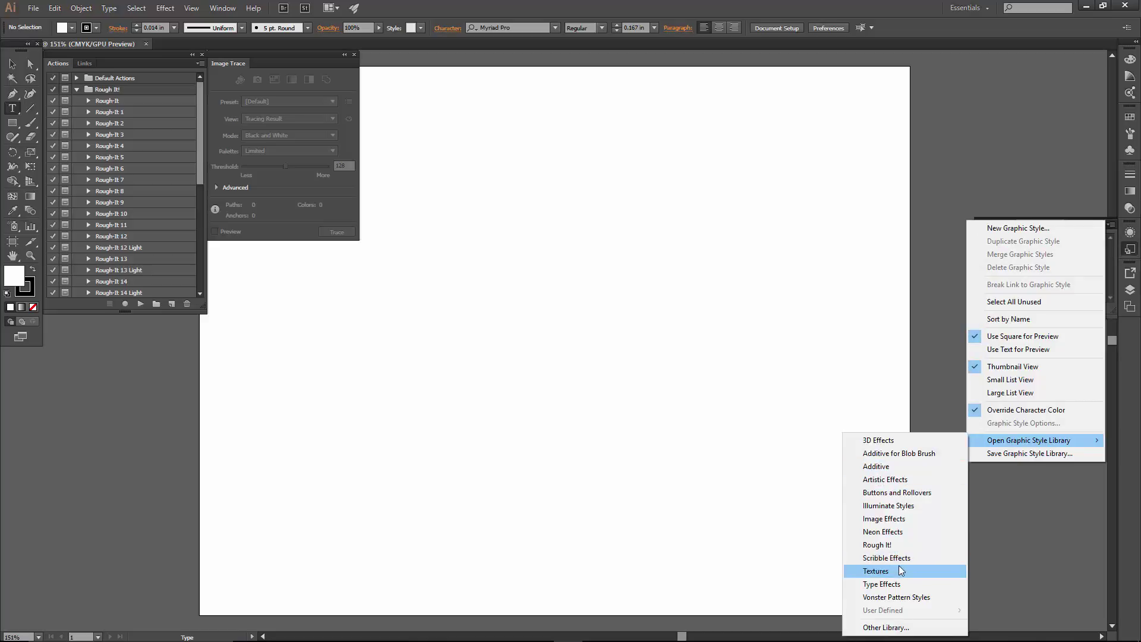
pyautogui.click(879, 544)
pyautogui.click(653, 308)
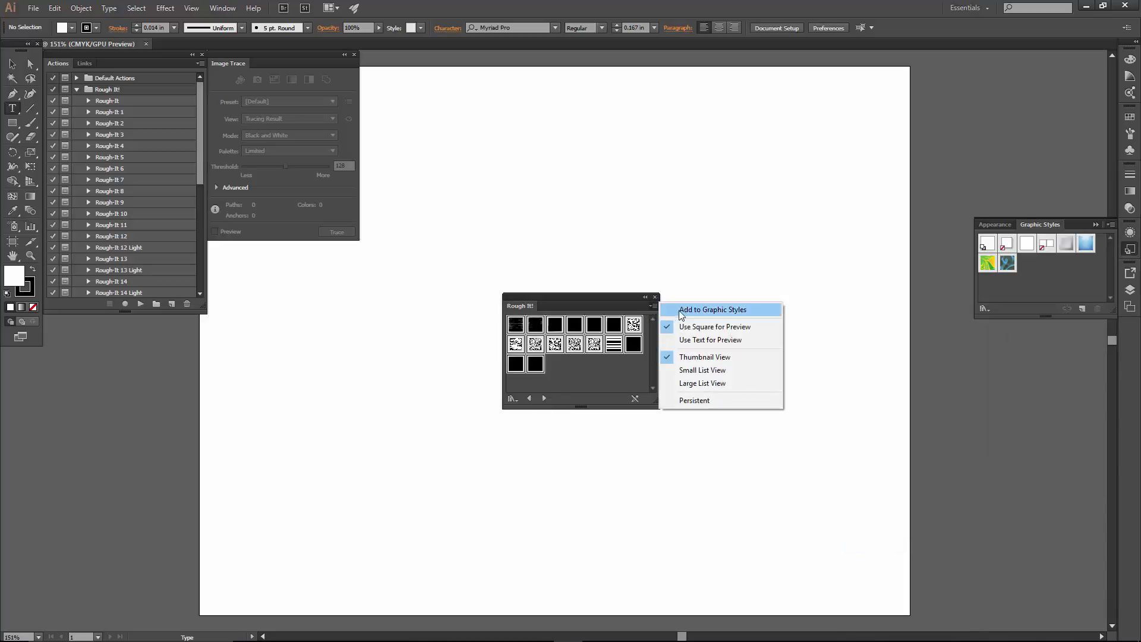
pyautogui.click(683, 309)
pyautogui.click(654, 297)
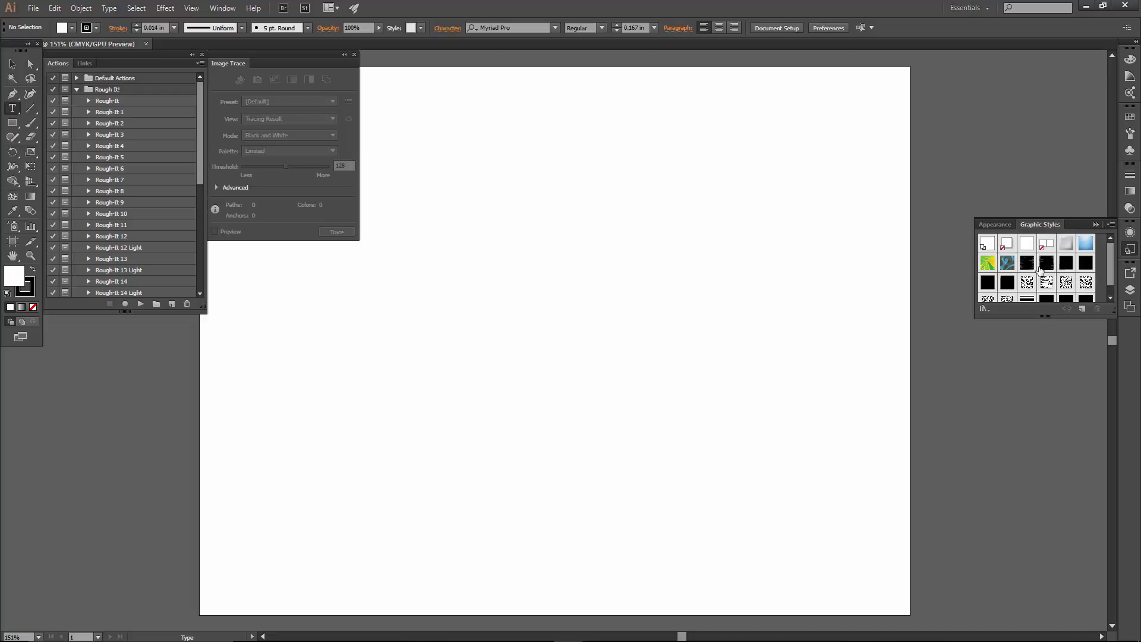
pyautogui.click(1095, 224)
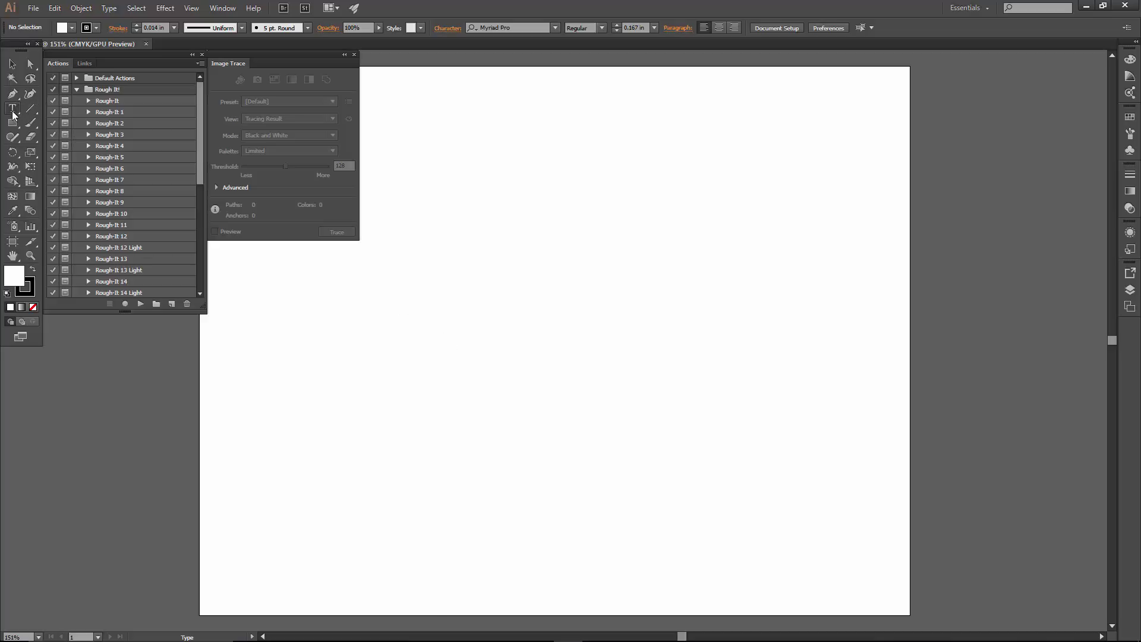
# Step: Add the point text ACTION near the middle of the artboard in Times New Roman at 0.85 in
pyautogui.click(478, 316)
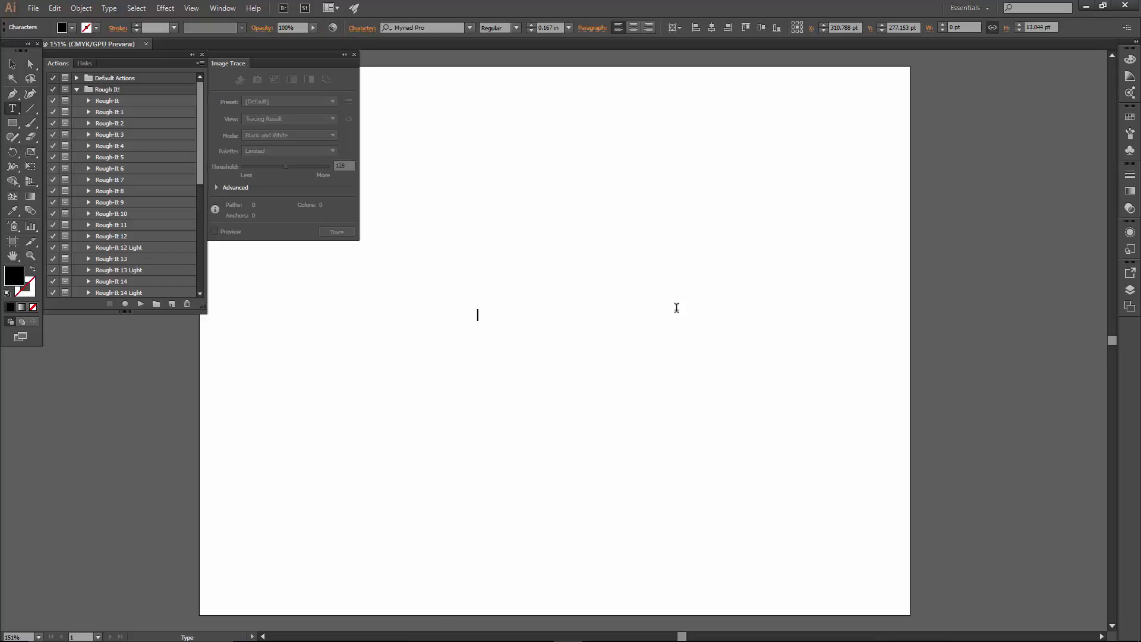
pyautogui.click(427, 27)
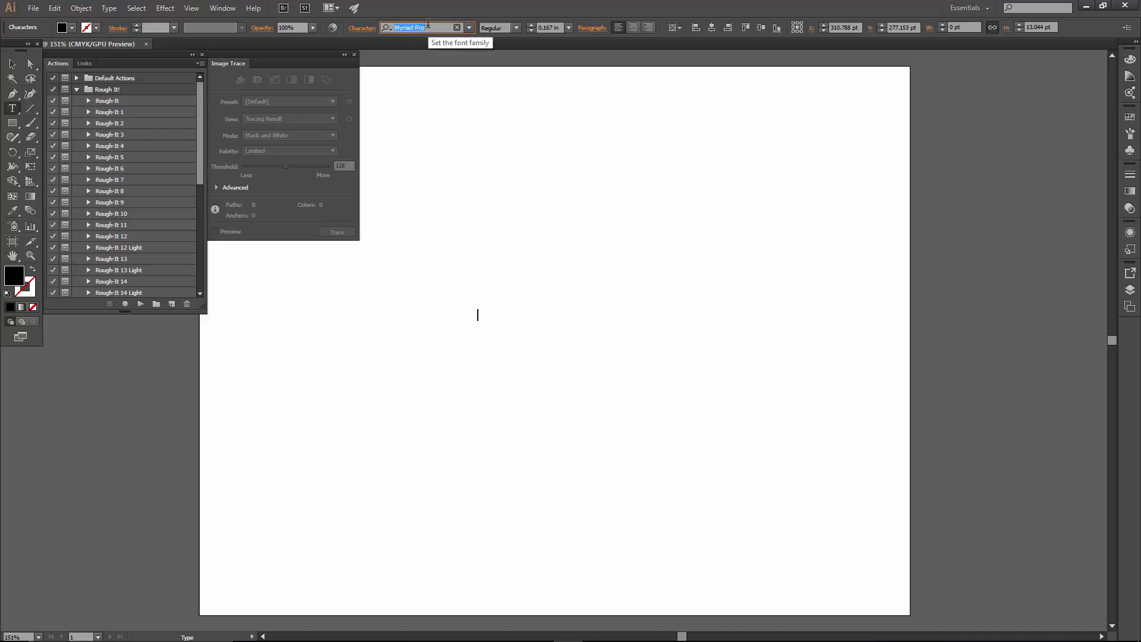
pyautogui.write('tim')
pyautogui.press('Return')
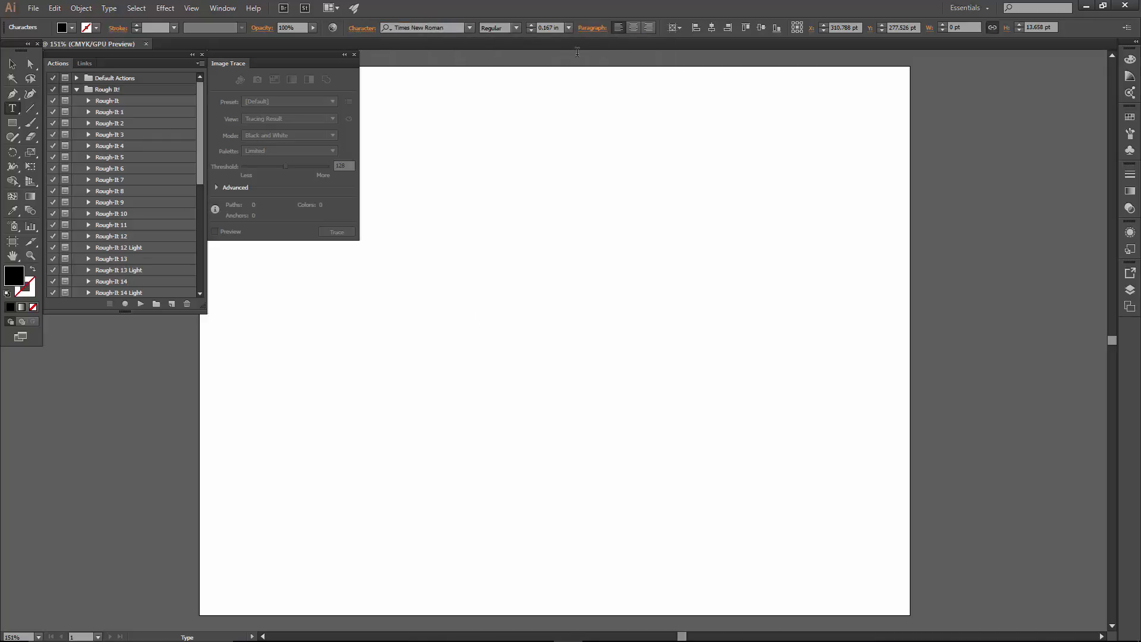
pyautogui.click(568, 28)
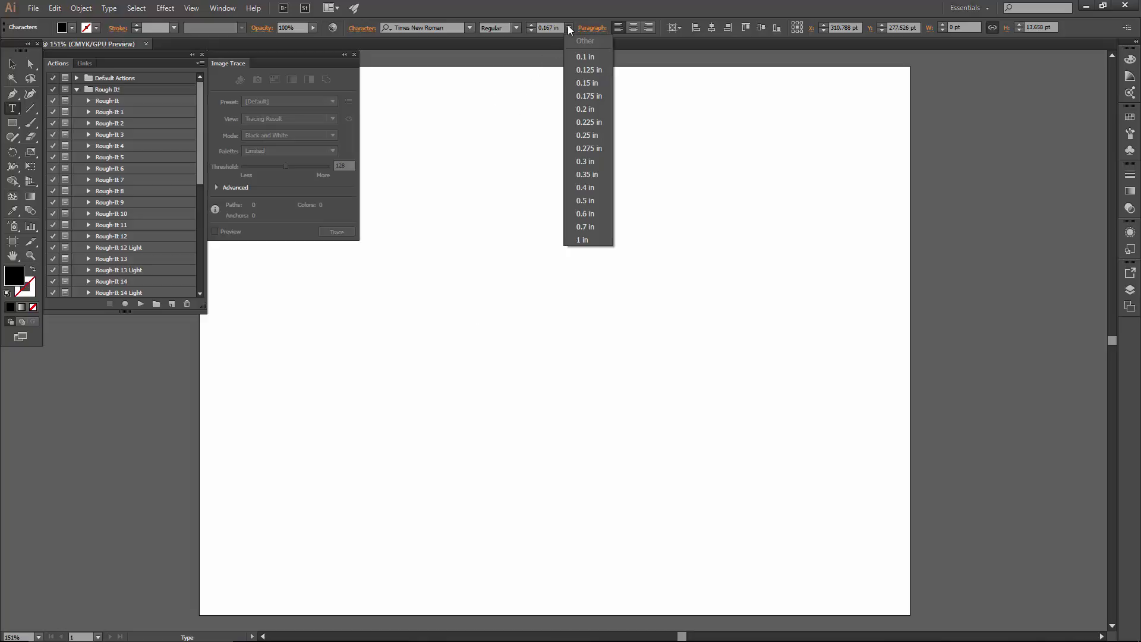
pyautogui.moveTo(558, 26); pyautogui.dragTo(531, 33)
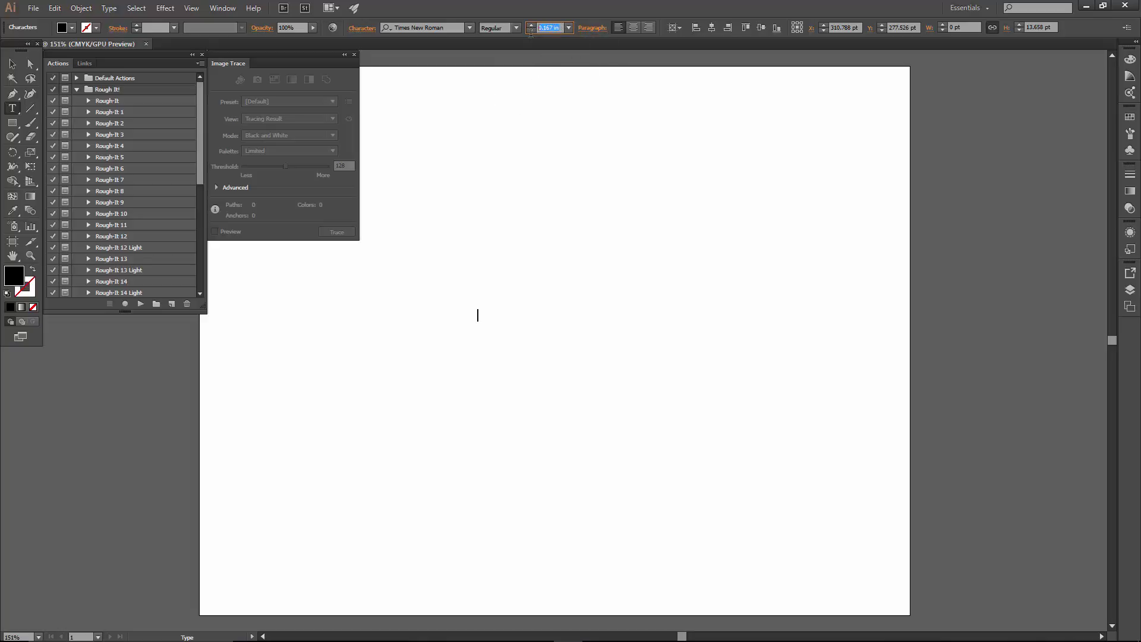
pyautogui.write('.85')
pyautogui.press('Return')
pyautogui.write('A')
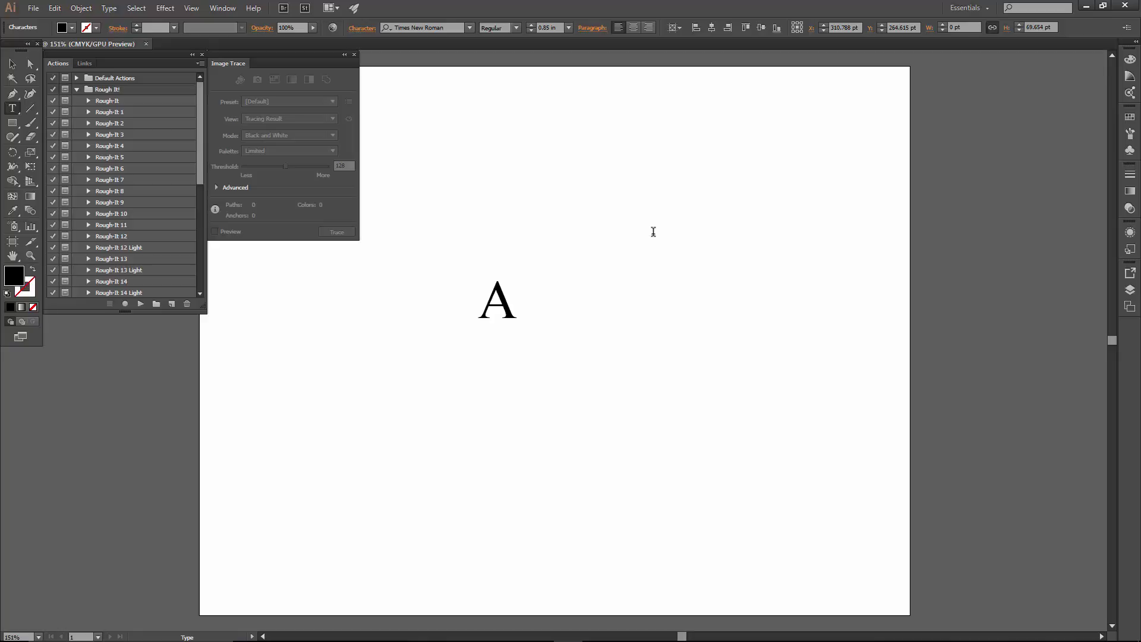
pyautogui.write('CTION')
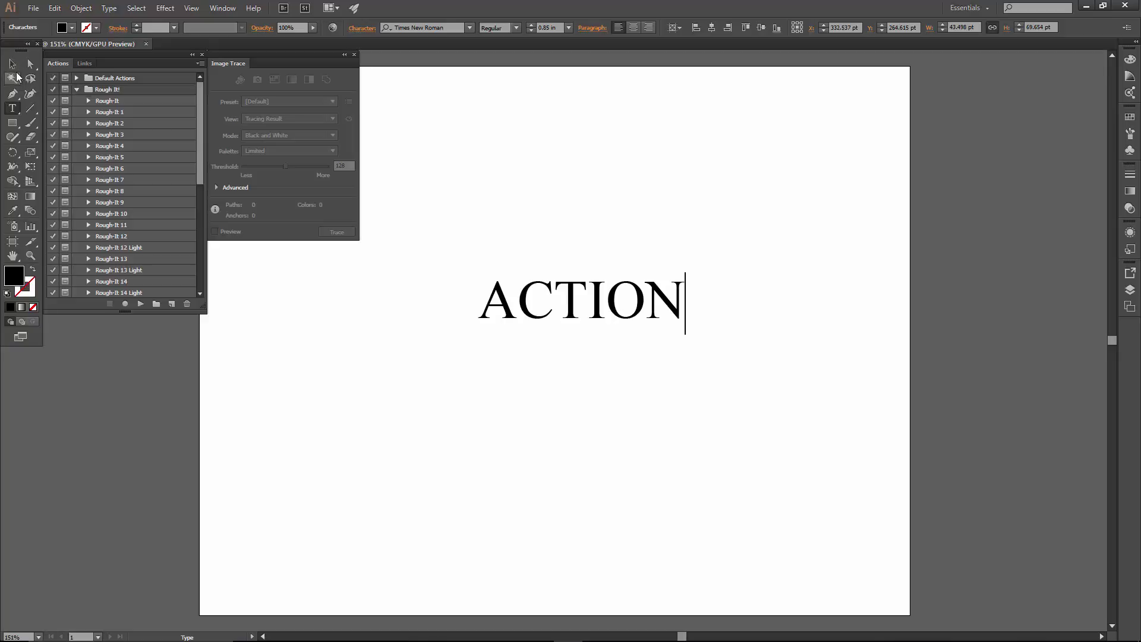
# Step: Select the ACTION text and run the Rough-It 1 action on it up to its Image Trace stop
pyautogui.click(11, 64)
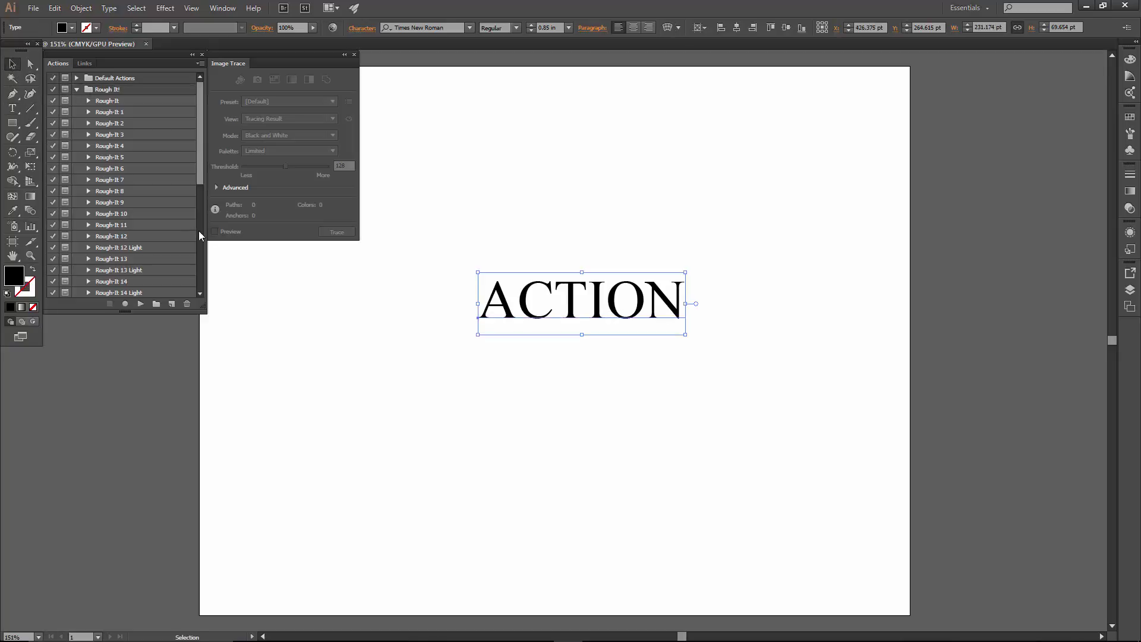
pyautogui.click(12, 109)
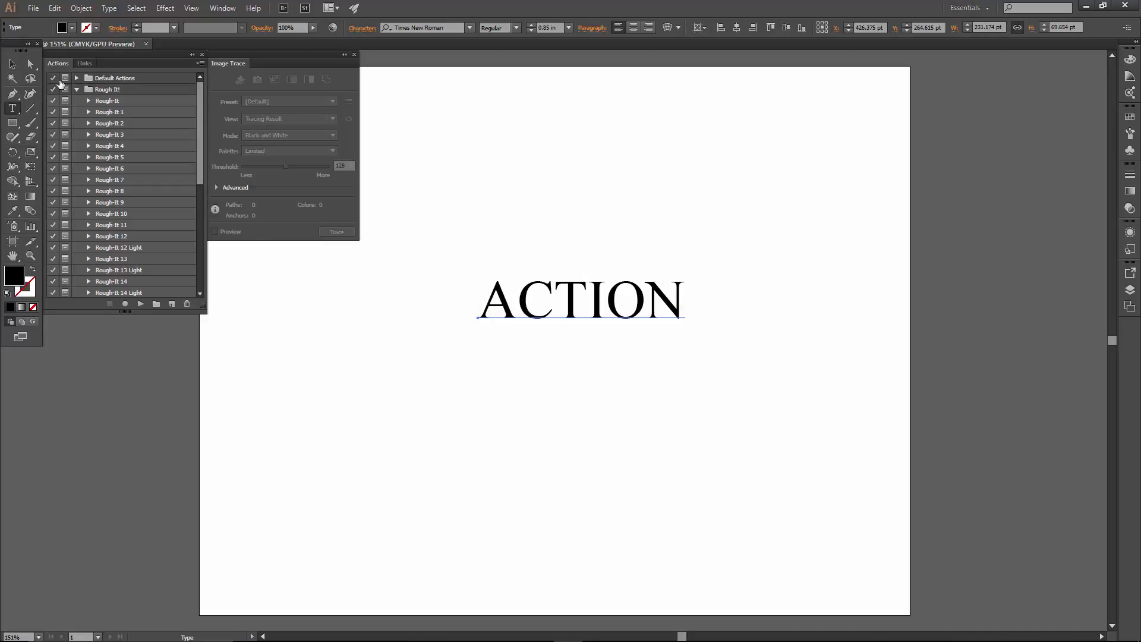
pyautogui.click(11, 64)
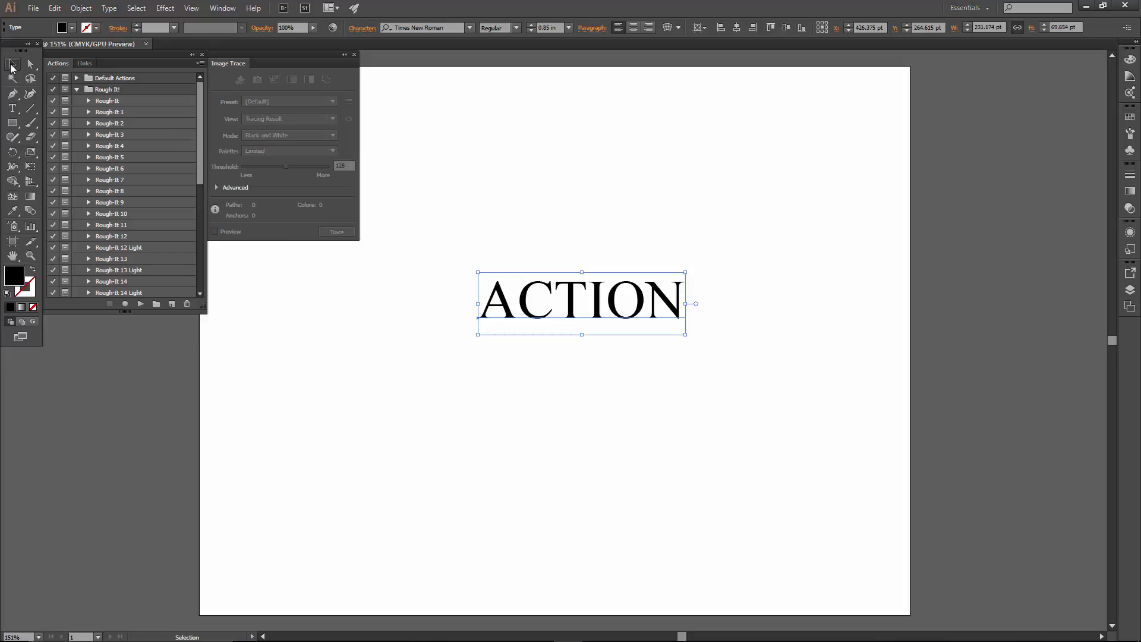
pyautogui.moveTo(424, 230); pyautogui.dragTo(766, 385)
pyautogui.click(133, 113)
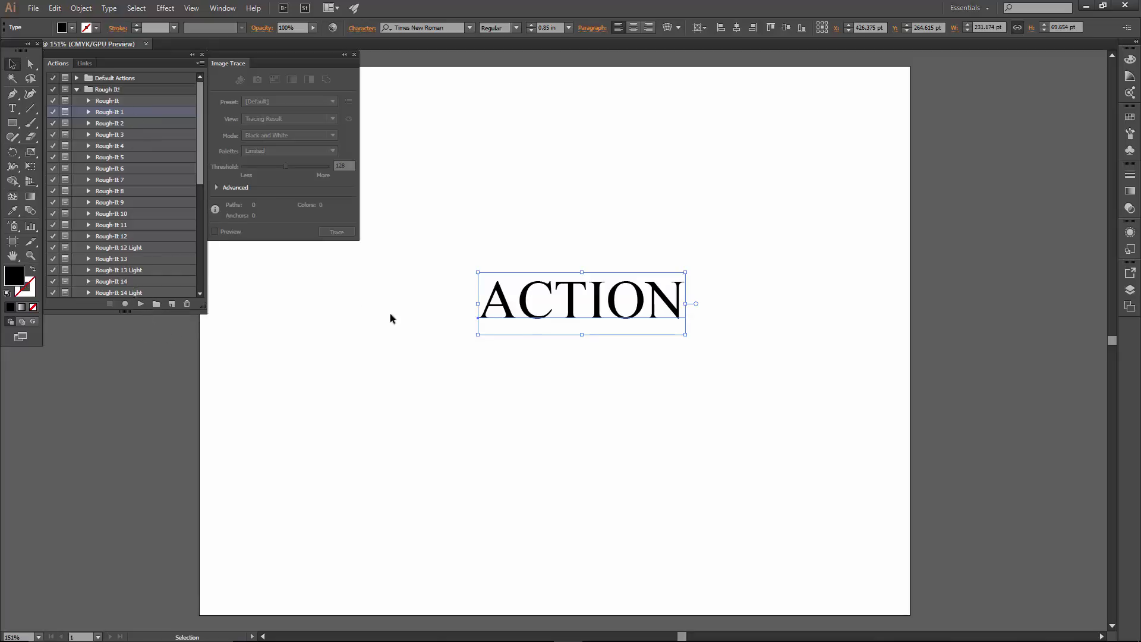
pyautogui.click(141, 304)
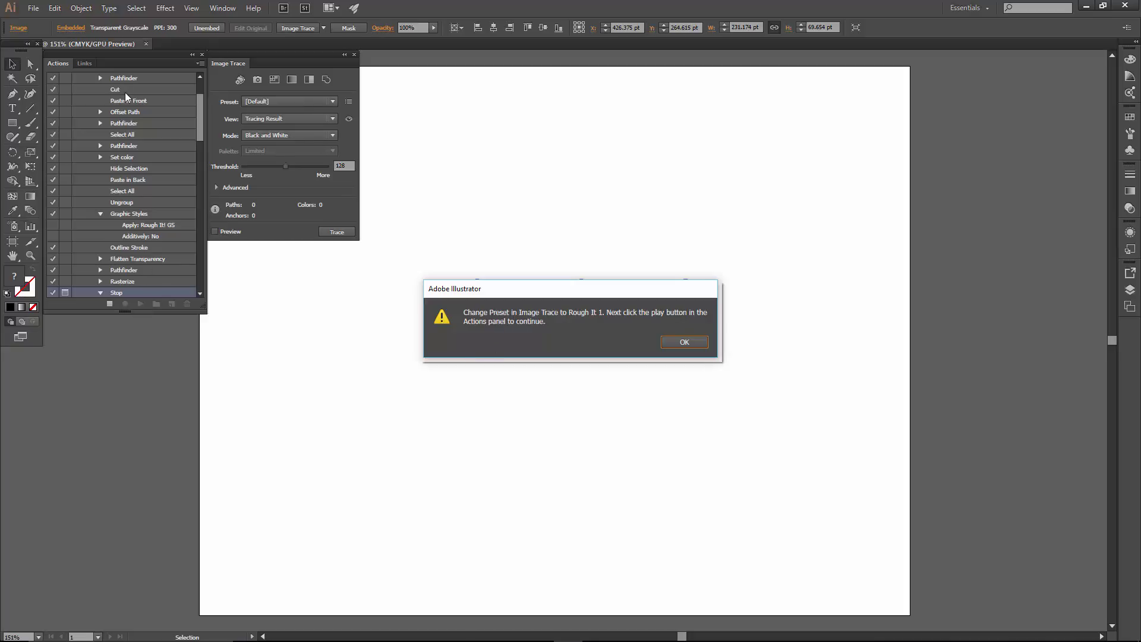
pyautogui.click(684, 343)
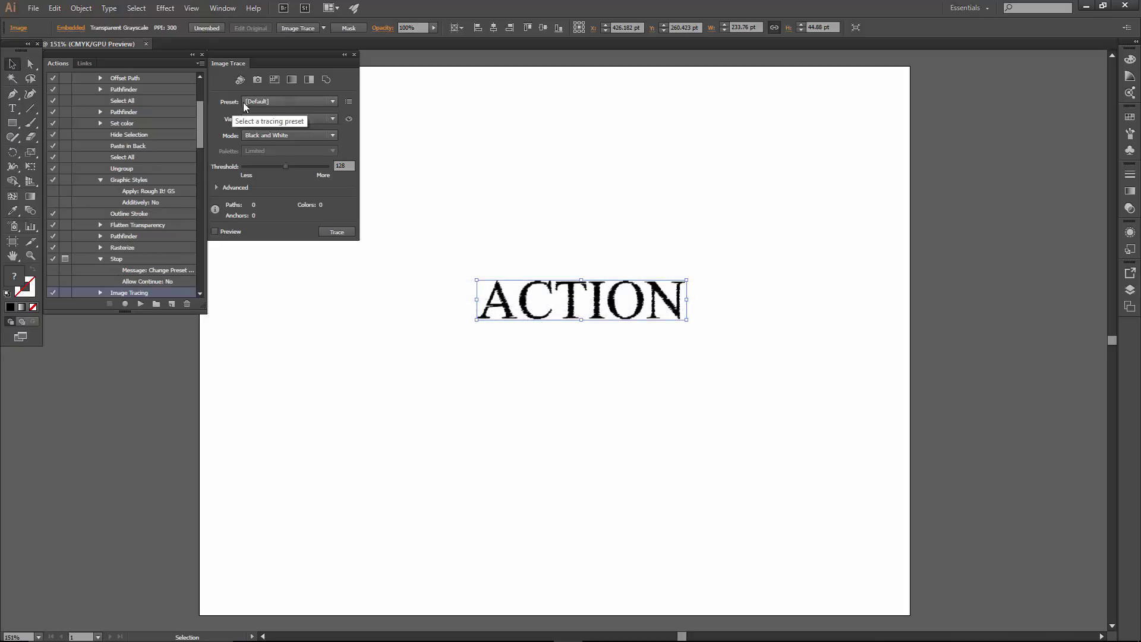
# Step: Apply the Rough It 1 trace preset to the rasterized ACTION text, resume the action to its end and collapse its list of commands
pyautogui.click(307, 101)
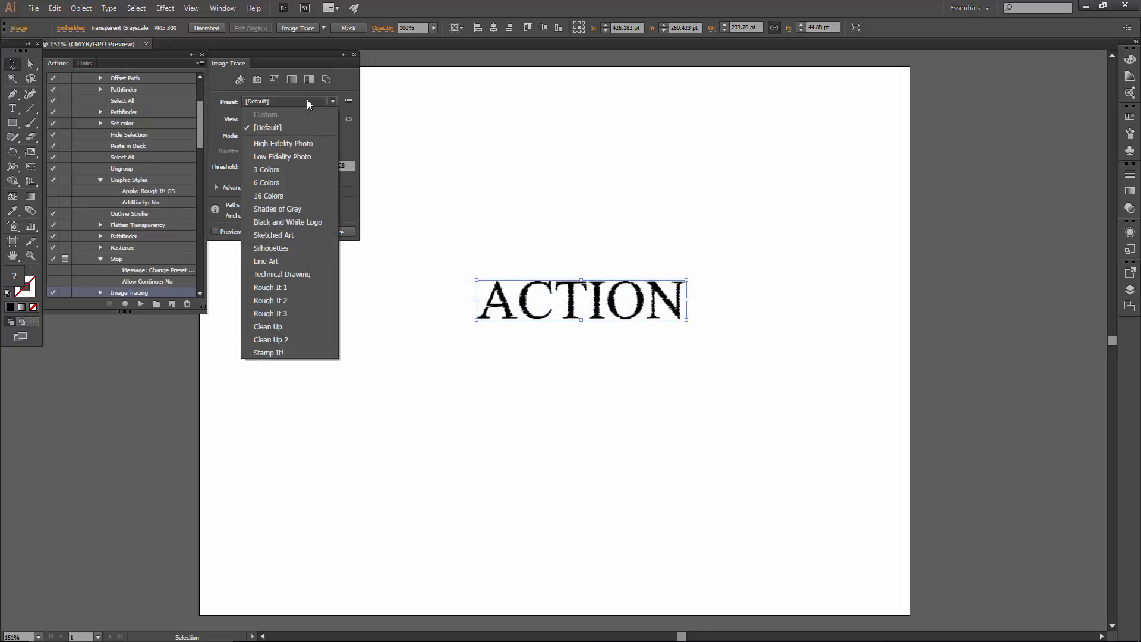
pyautogui.click(288, 289)
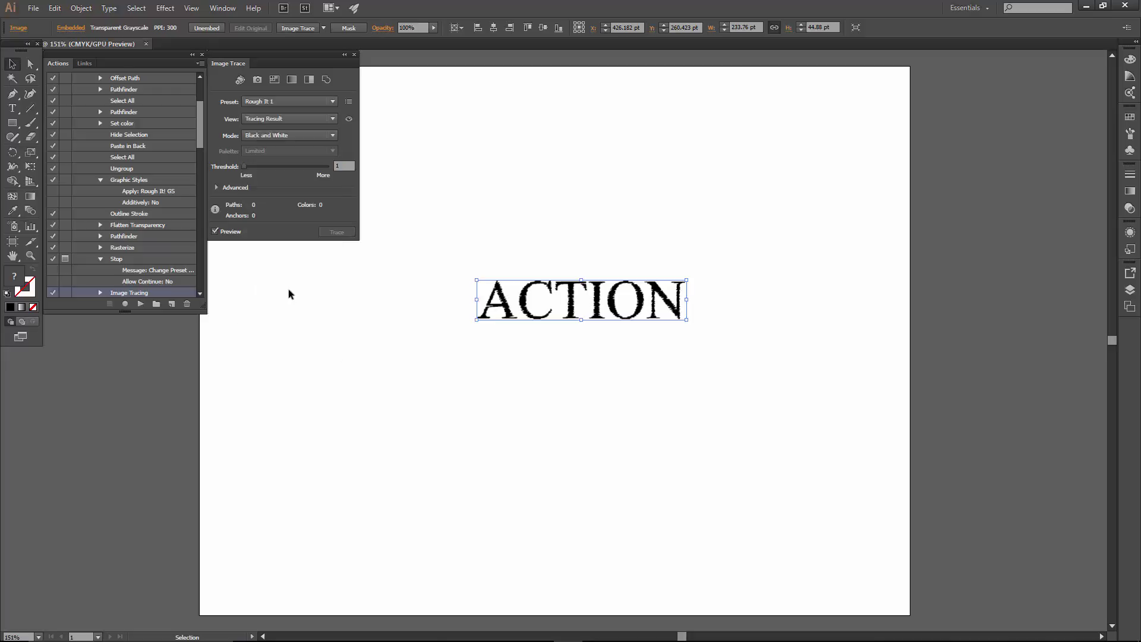
pyautogui.click(141, 302)
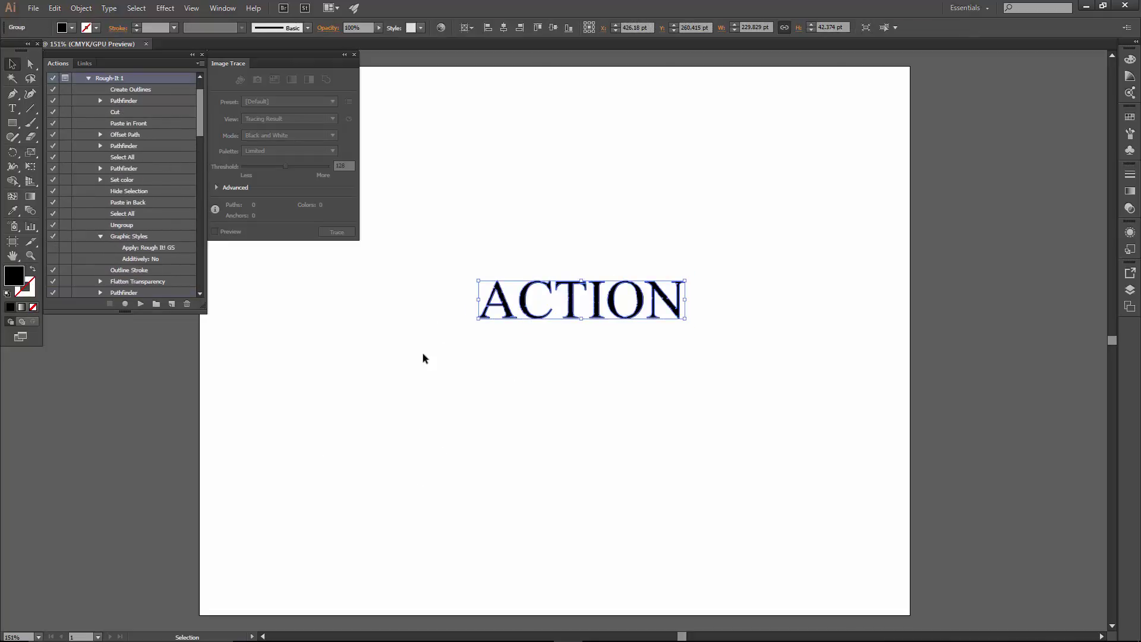
pyautogui.keyDown('ctrl'); pyautogui.click(557, 302); pyautogui.keyUp('ctrl')
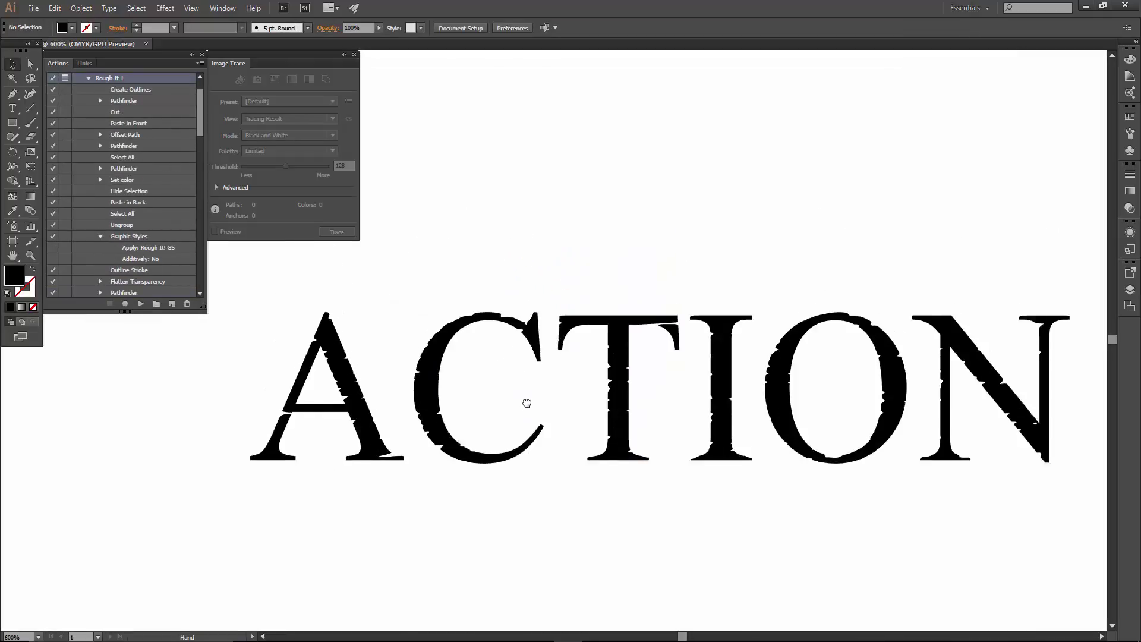
pyautogui.moveTo(527, 403); pyautogui.dragTo(522, 417)
pyautogui.scroll(-1, 667, 376)
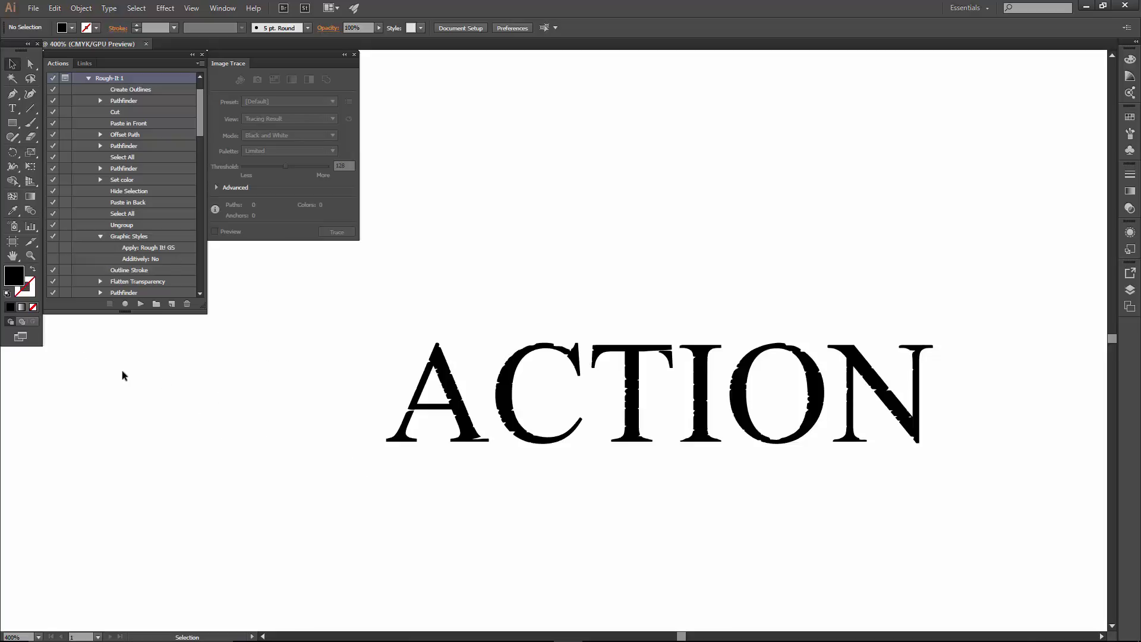
pyautogui.click(88, 78)
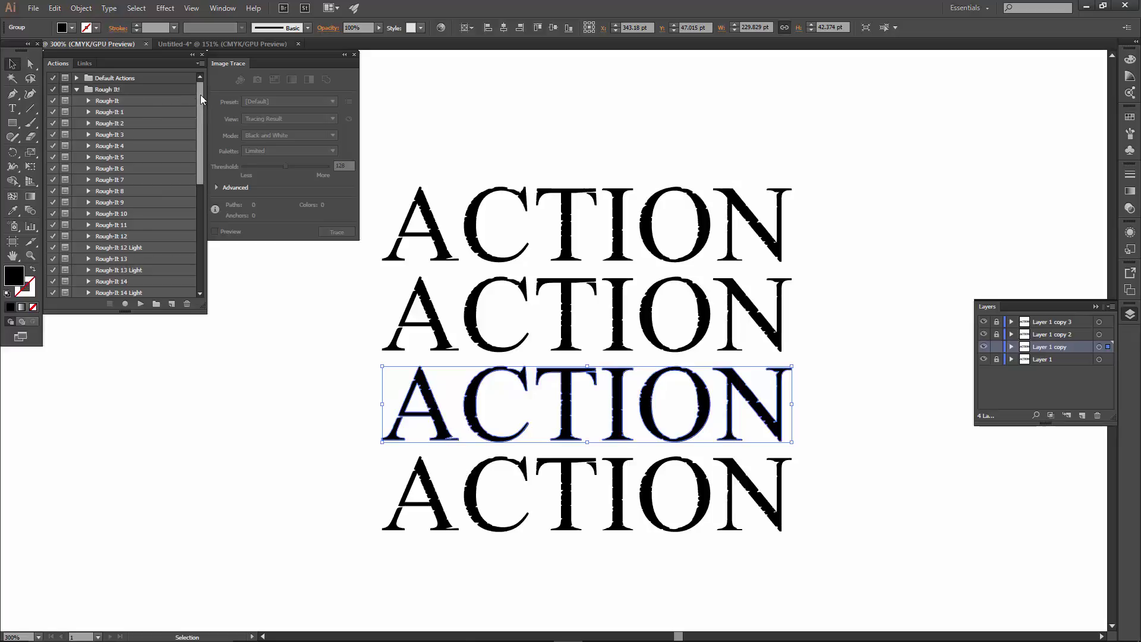
# Step: Run the Fill action on the ACTION text on Layer 1 copy up to its swatch stop, continuing past the Create Outlines command
pyautogui.moveTo(201, 94); pyautogui.dragTo(197, 208)
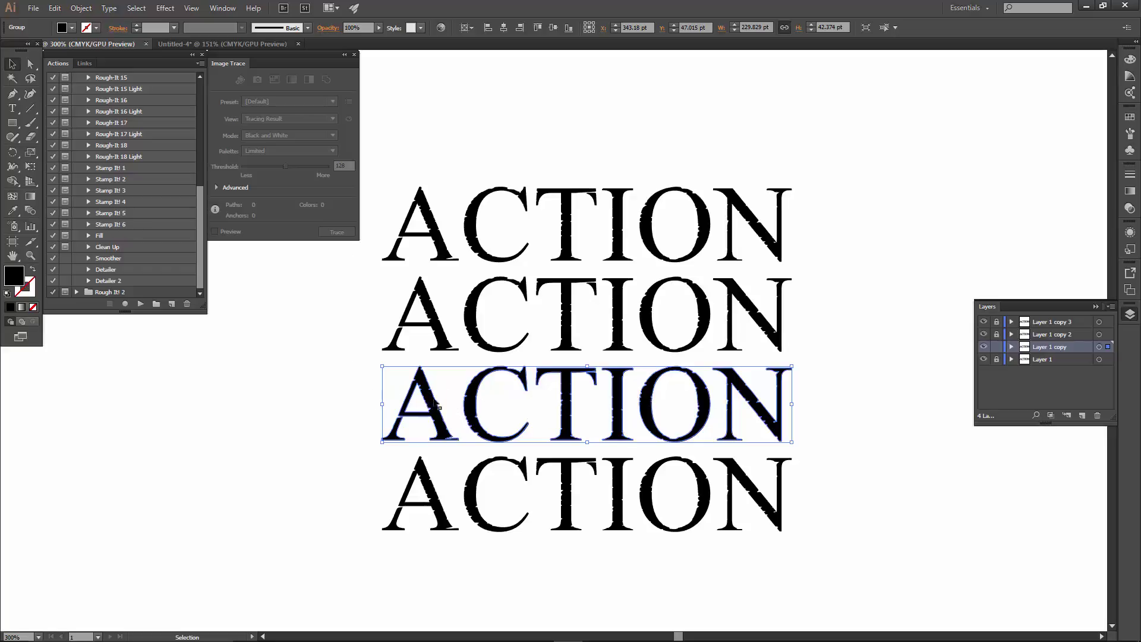
pyautogui.click(91, 238)
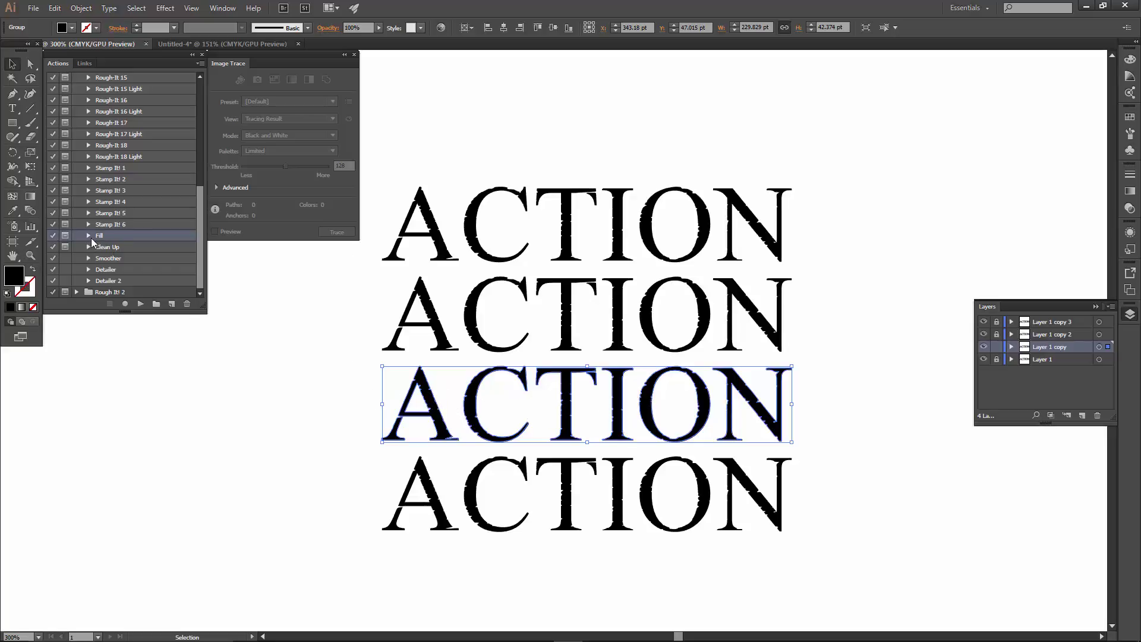
pyautogui.click(141, 305)
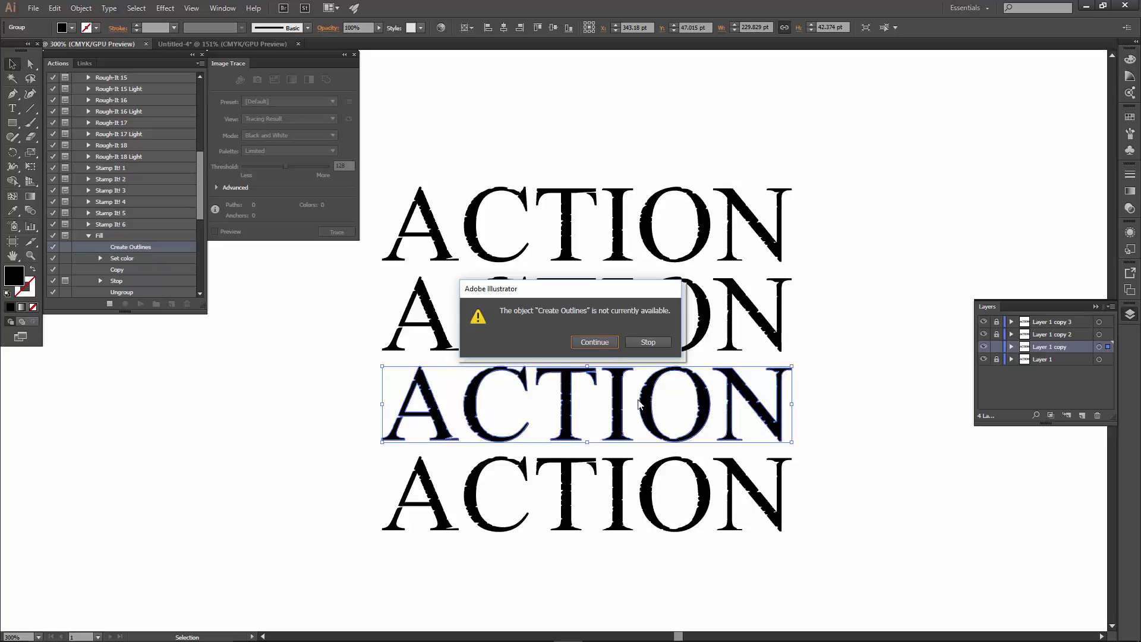
pyautogui.click(594, 342)
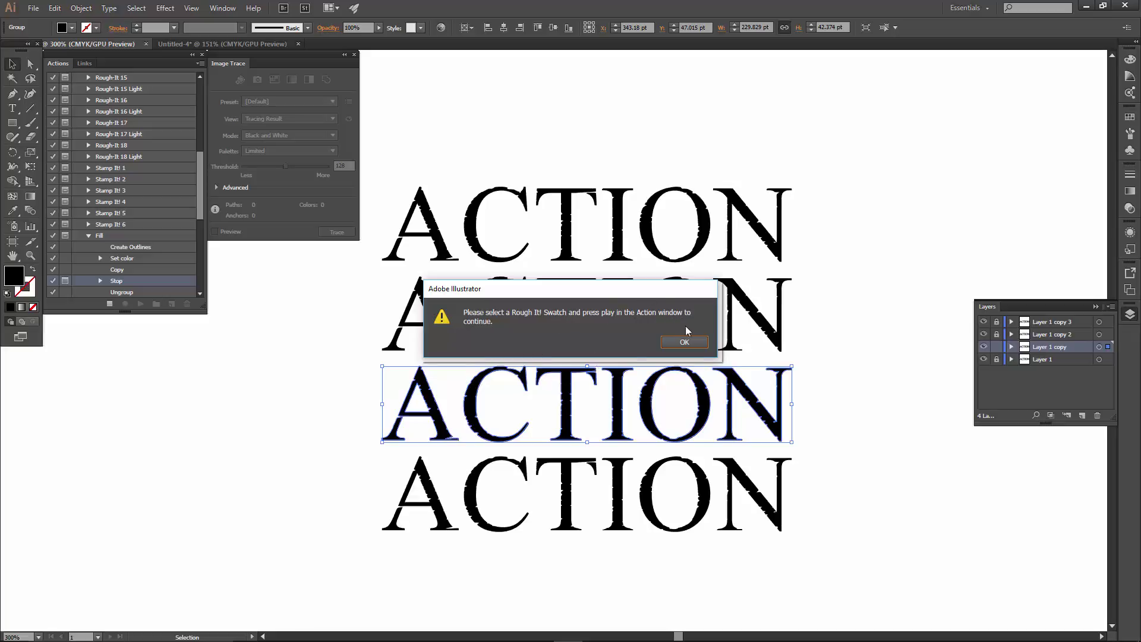
pyautogui.click(684, 342)
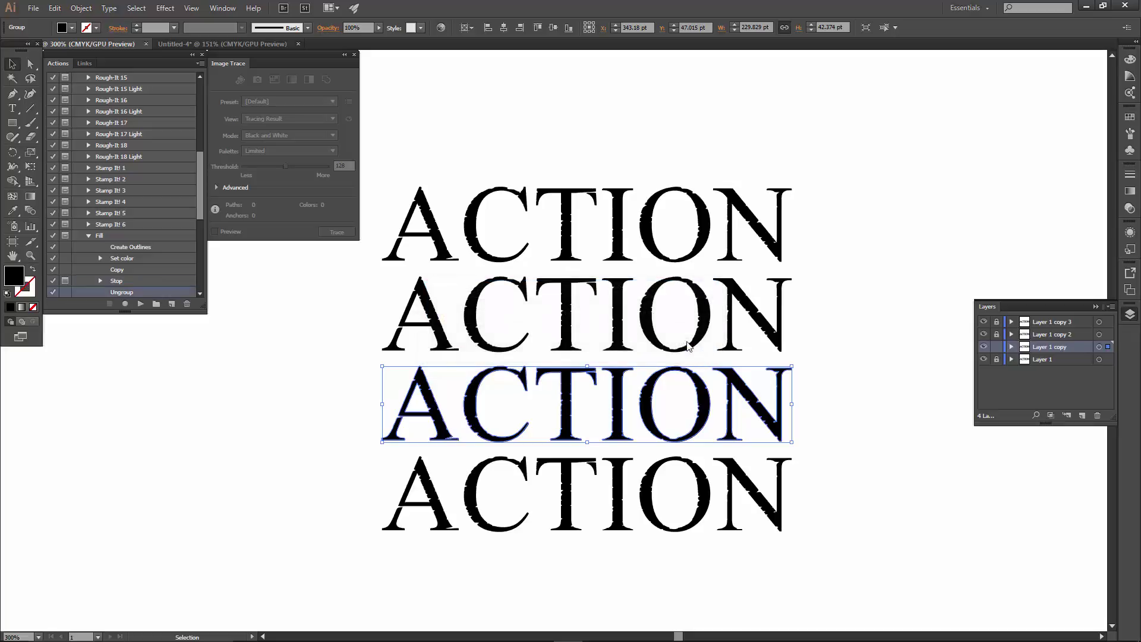
# Step: Fill the ACTION text on Layer 1 copy with a lightly speckled Rough It! pattern swatch and resume the Fill action to its end
pyautogui.click(1129, 117)
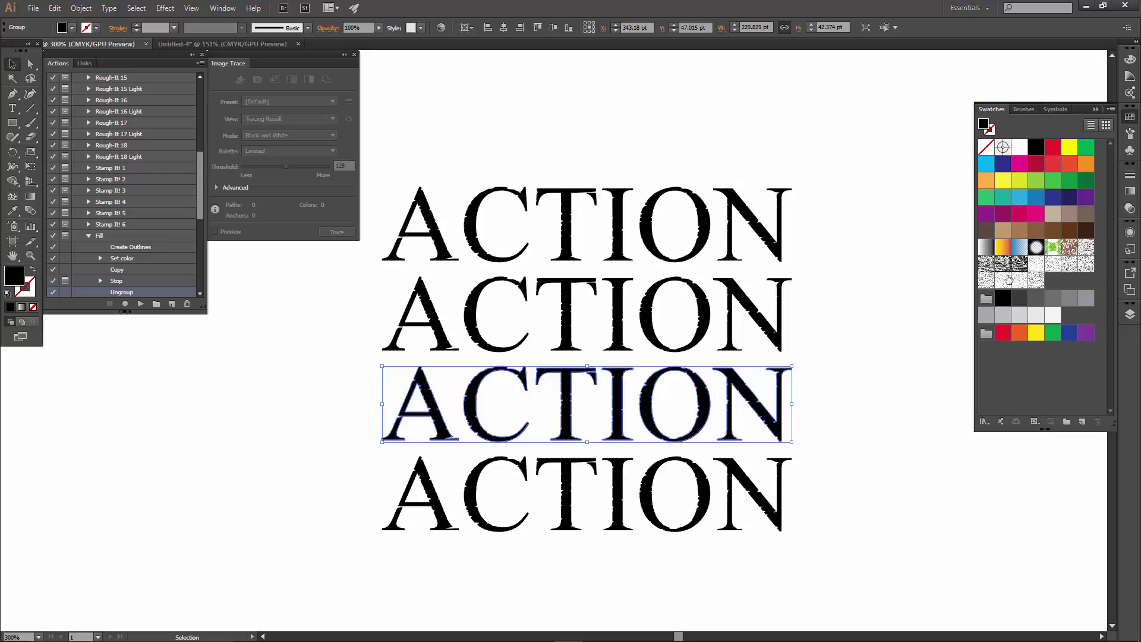
pyautogui.click(1038, 266)
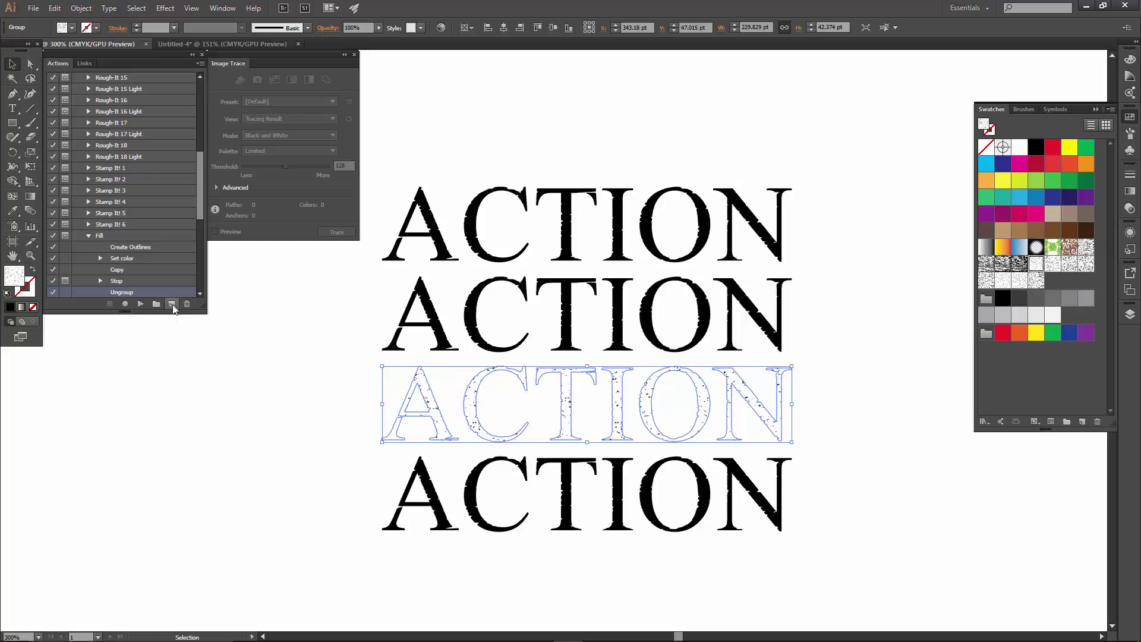
pyautogui.click(141, 305)
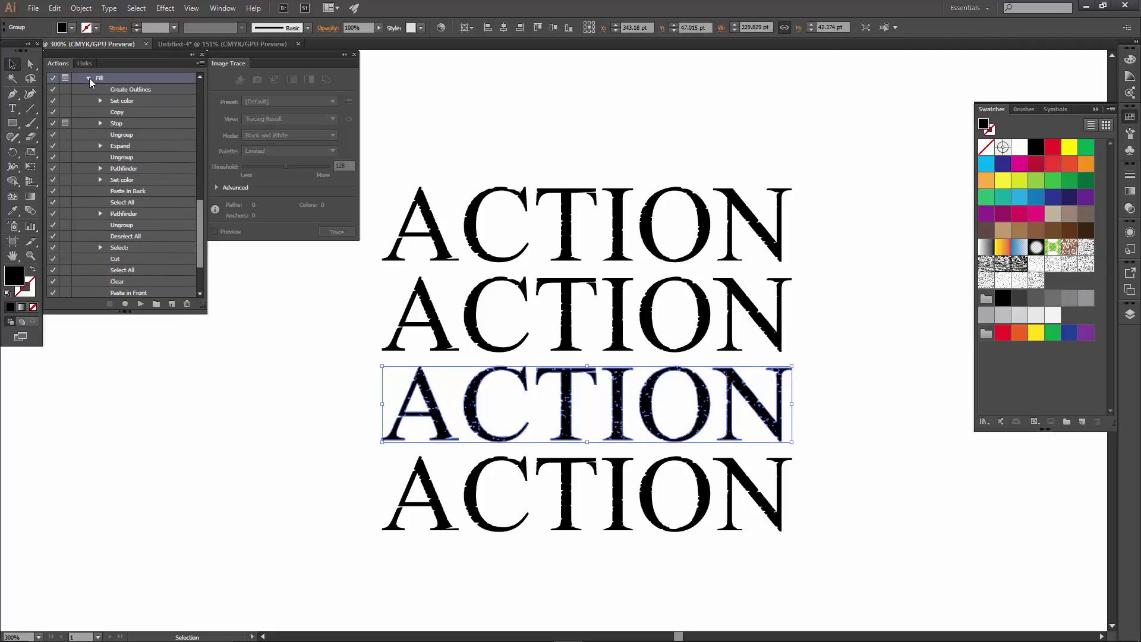
pyautogui.scroll(2, 558, 461)
pyautogui.scroll(-1, 525, 374)
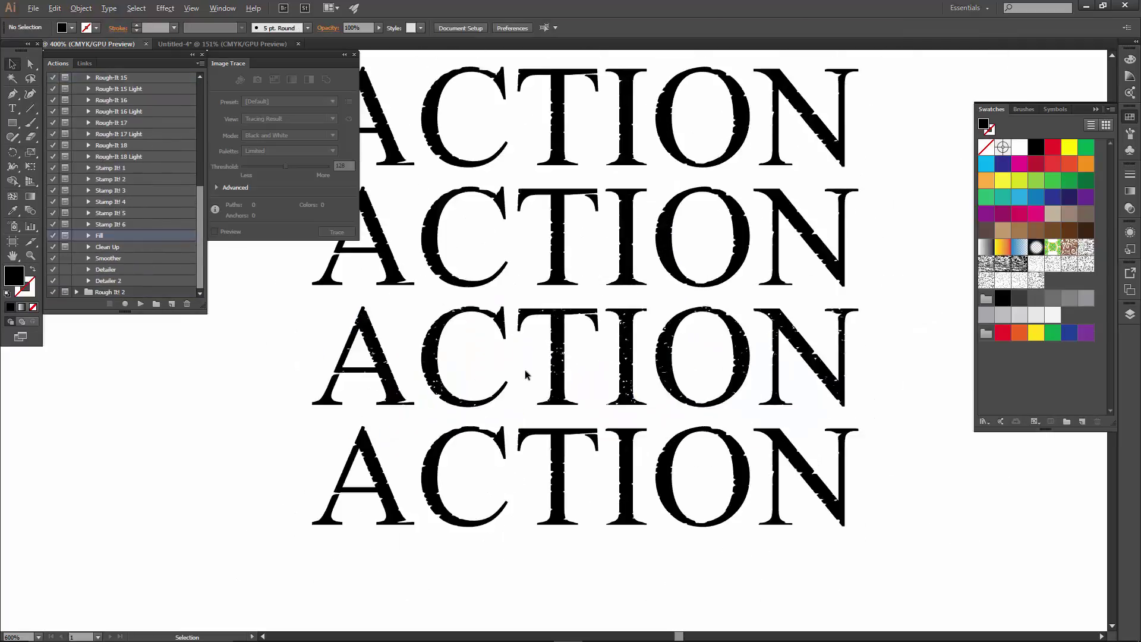
pyautogui.scroll(-2, 647, 369)
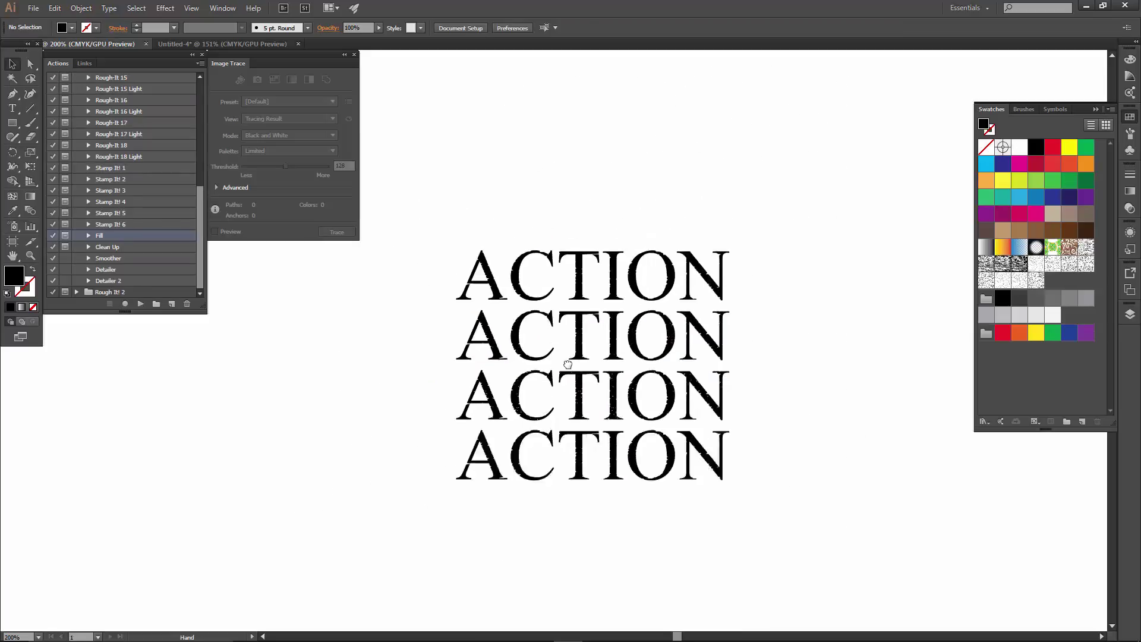
pyautogui.scroll(1, 521, 385)
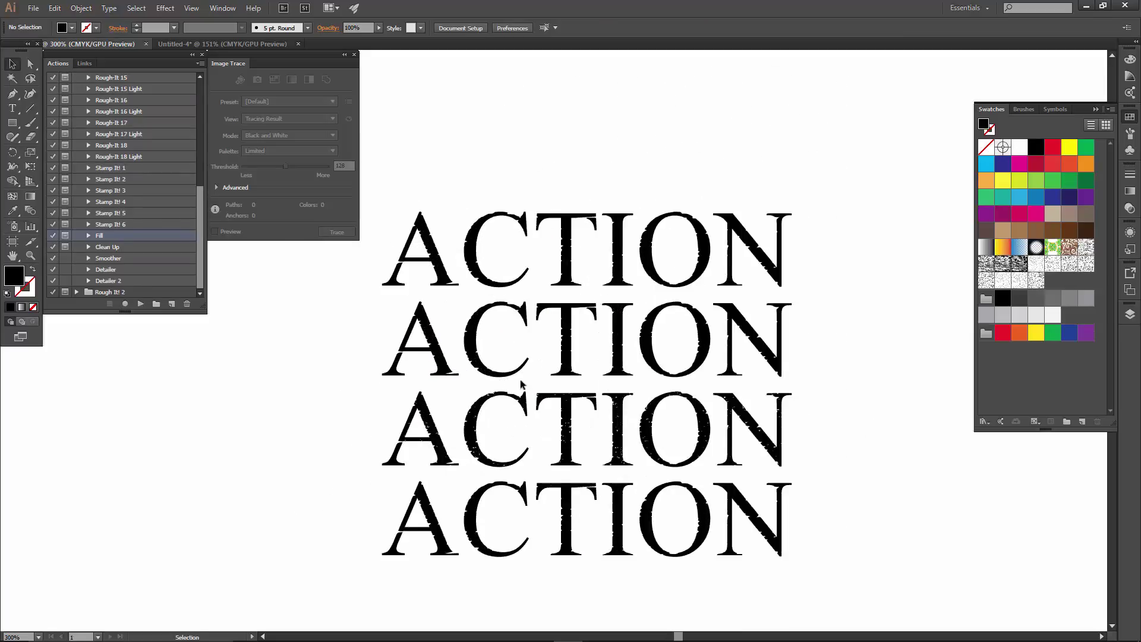
# Step: Lock Layer 1 copy and unlock Layer 1 copy 2, keeping Layer 1 locked
pyautogui.click(1129, 313)
pyautogui.click(996, 359)
pyautogui.click(997, 347)
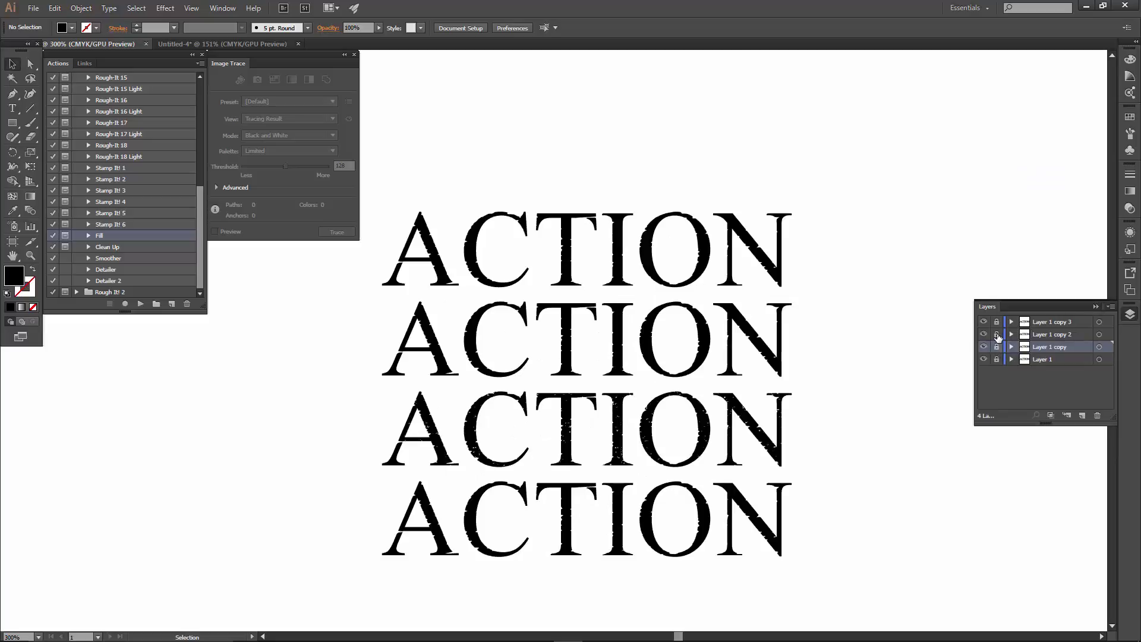
pyautogui.click(997, 334)
# Step: Run the Smoother action on the ACTION text on Layer 1 copy 2 and collapse its list of commands
pyautogui.click(571, 334)
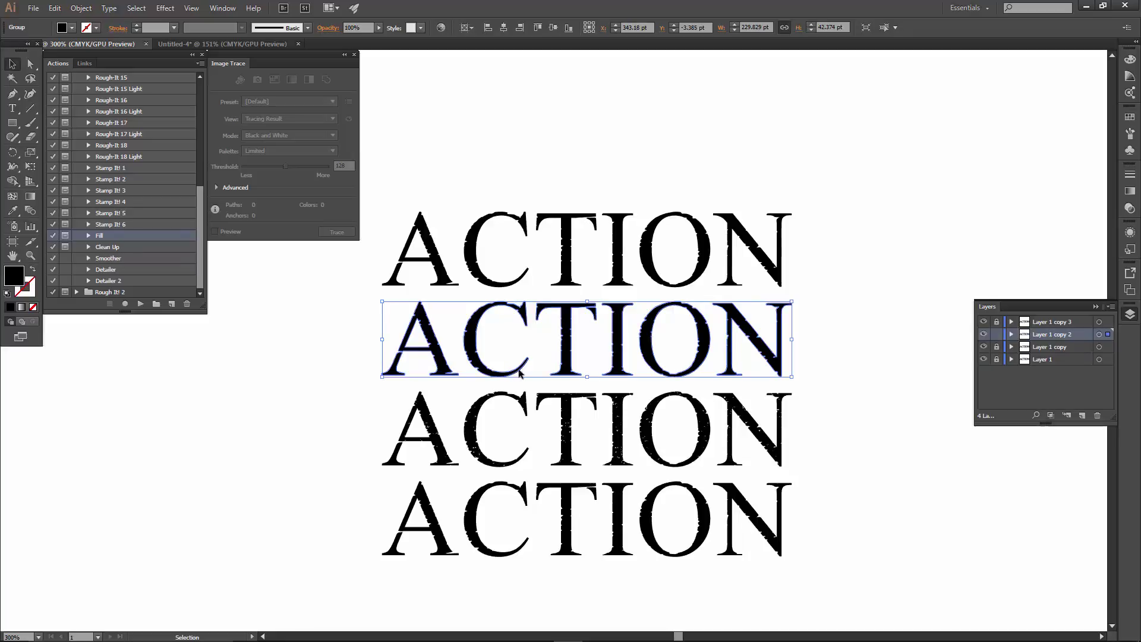
pyautogui.scroll(5, 458, 321)
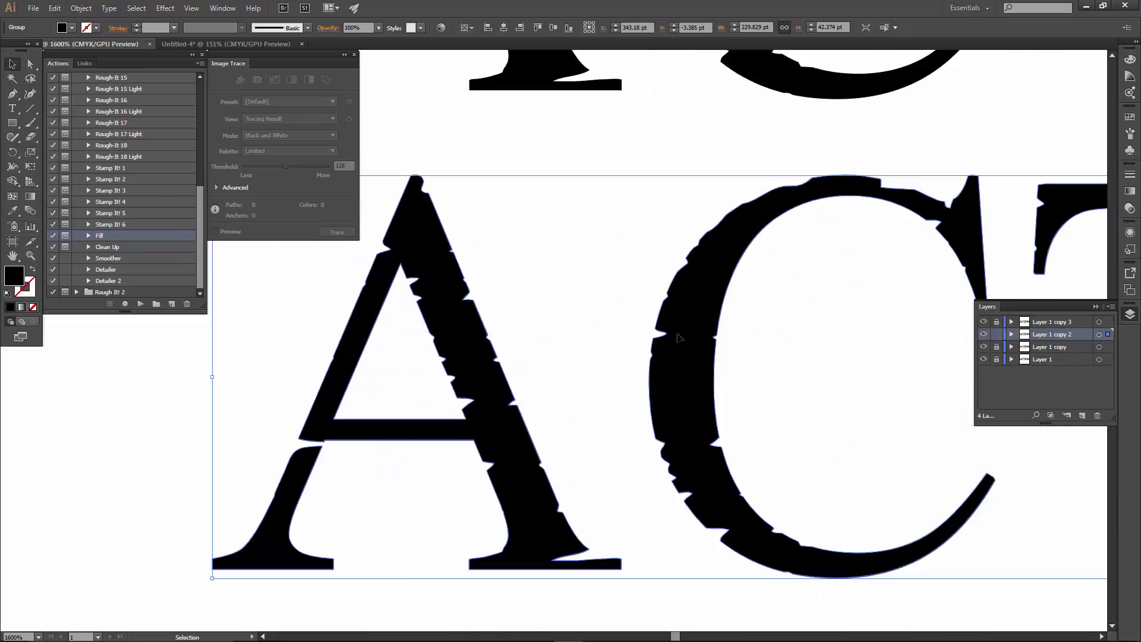
pyautogui.click(599, 294)
pyautogui.scroll(3, 599, 294)
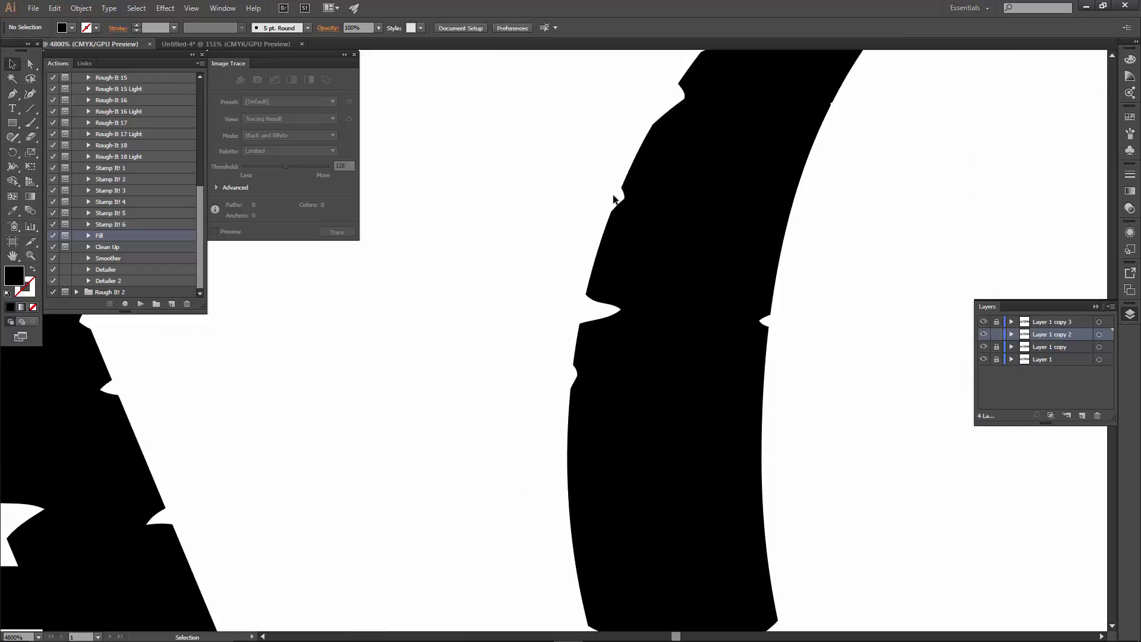
pyautogui.scroll(-3, 461, 350)
pyautogui.scroll(-2, 458, 345)
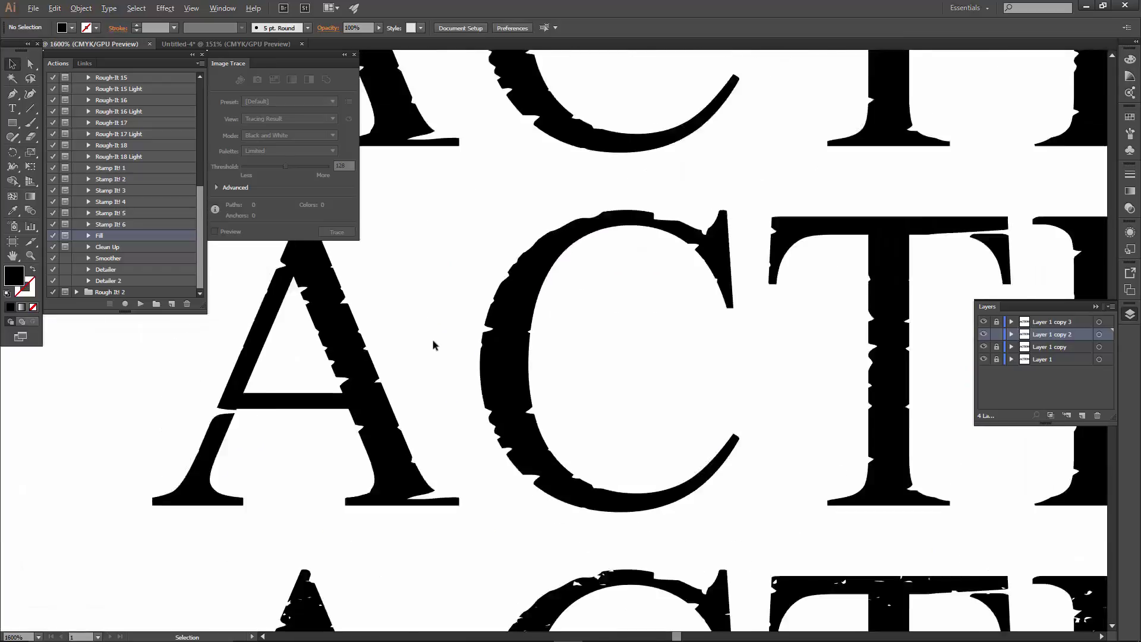
pyautogui.click(436, 315)
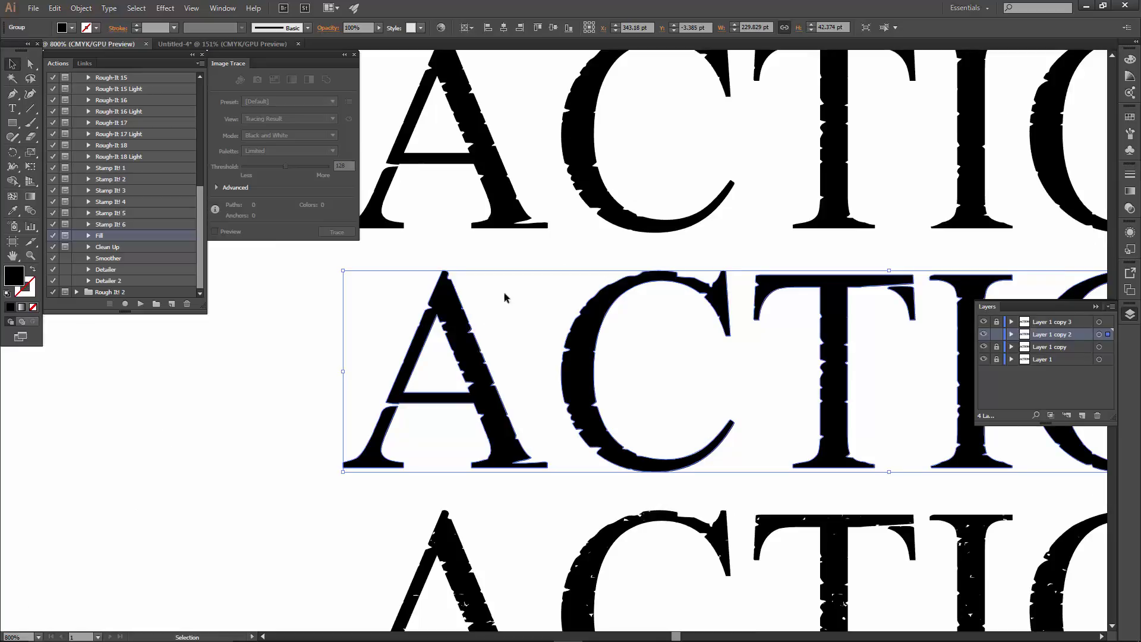
pyautogui.click(119, 260)
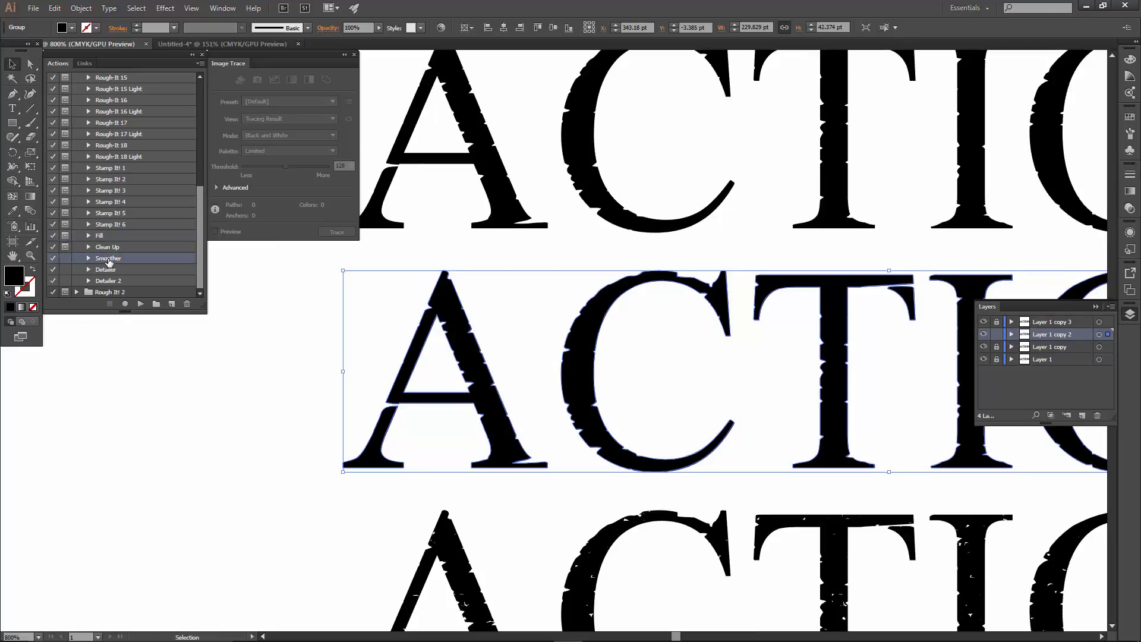
pyautogui.scroll(3, 579, 327)
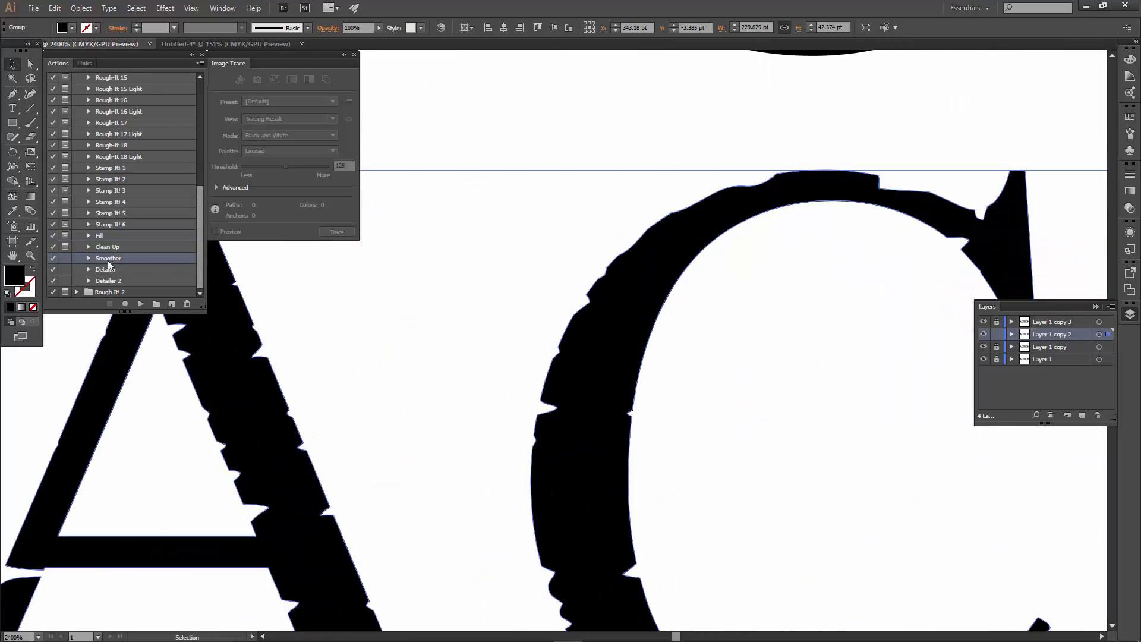
pyautogui.click(140, 304)
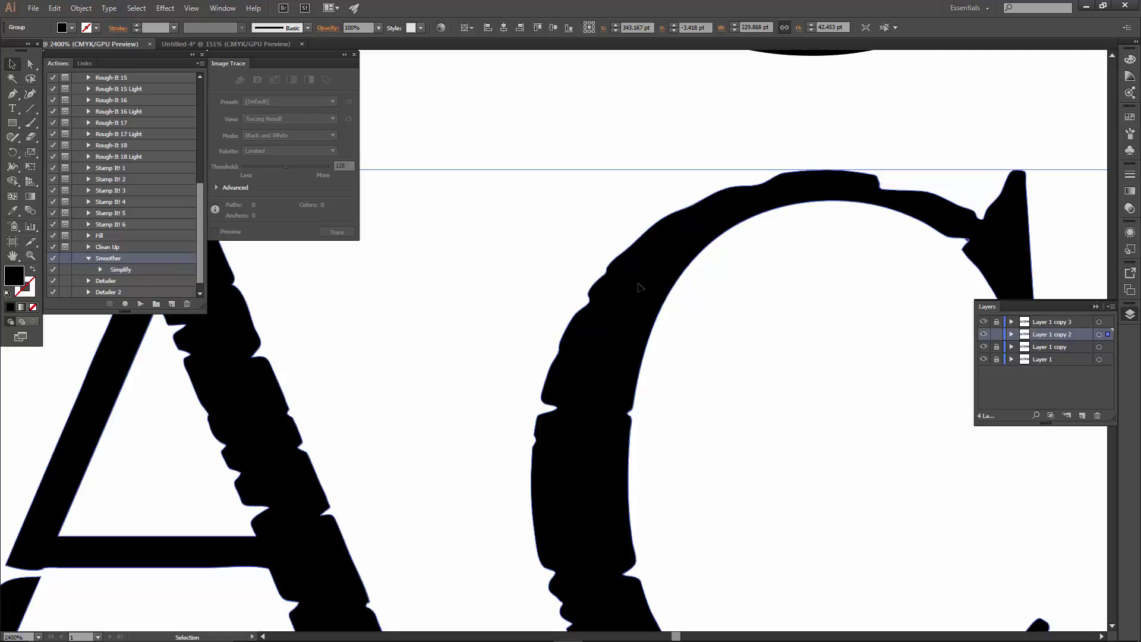
pyautogui.scroll(-5, 490, 354)
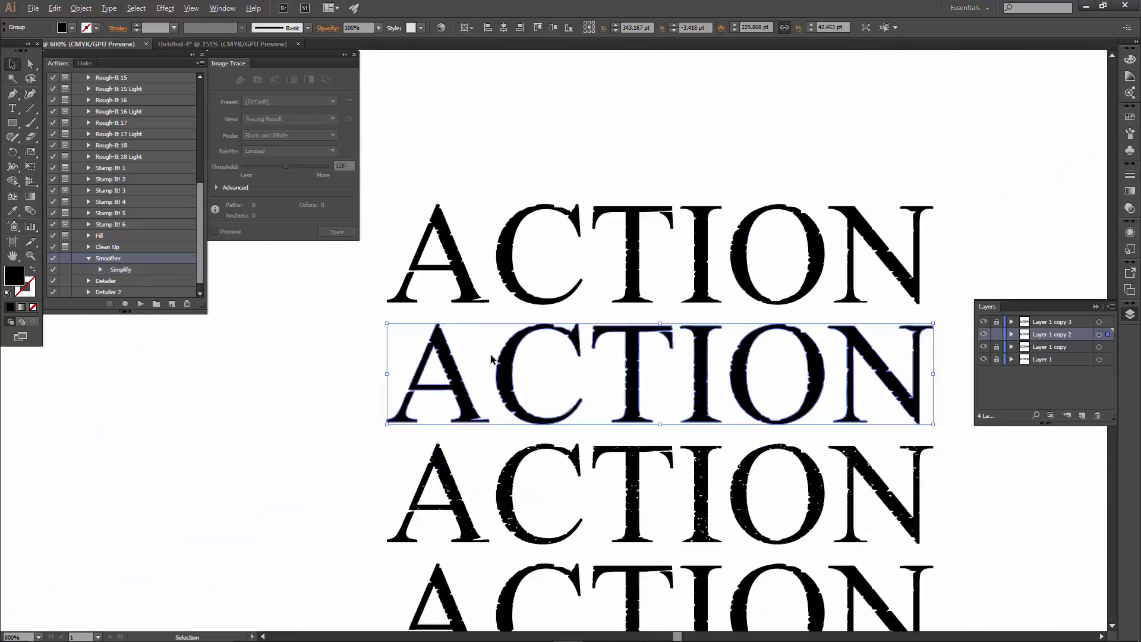
pyautogui.click(272, 320)
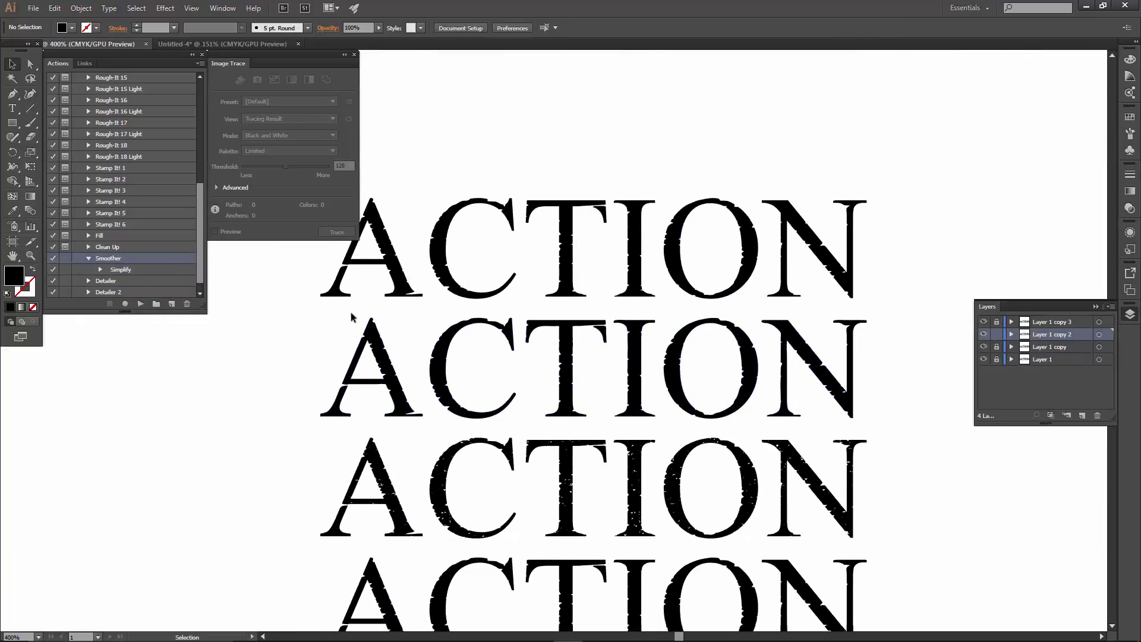
pyautogui.click(88, 257)
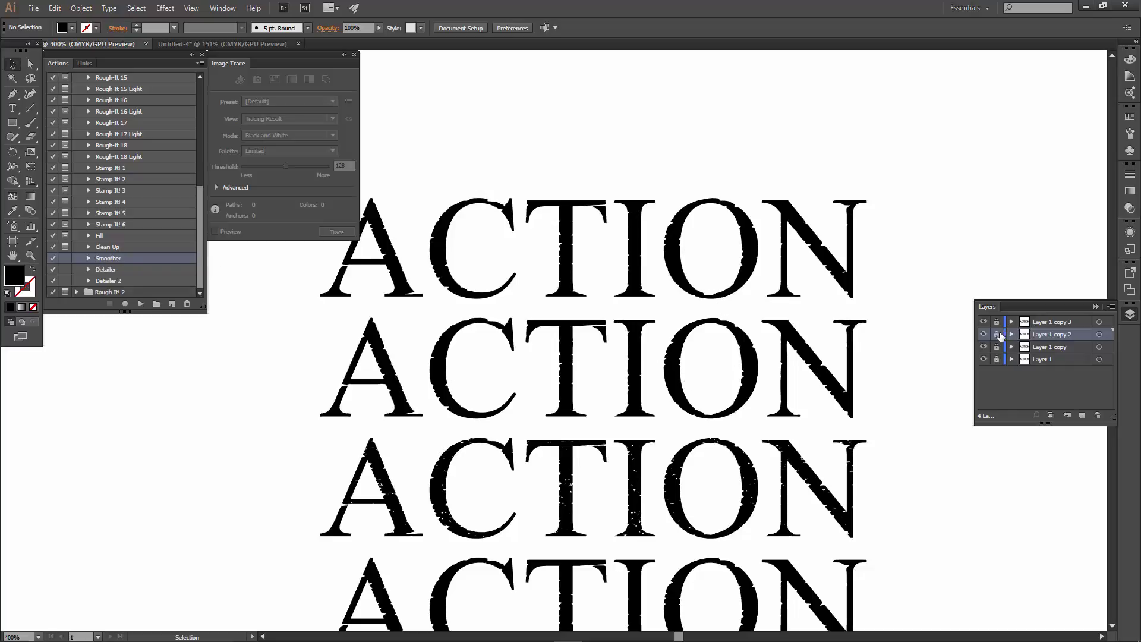
# Step: Leave only Layer 1 copy 3 unlocked and run the Detailer action on its ACTION text
pyautogui.click(996, 322)
pyautogui.click(719, 258)
pyautogui.moveTo(519, 289); pyautogui.dragTo(527, 298)
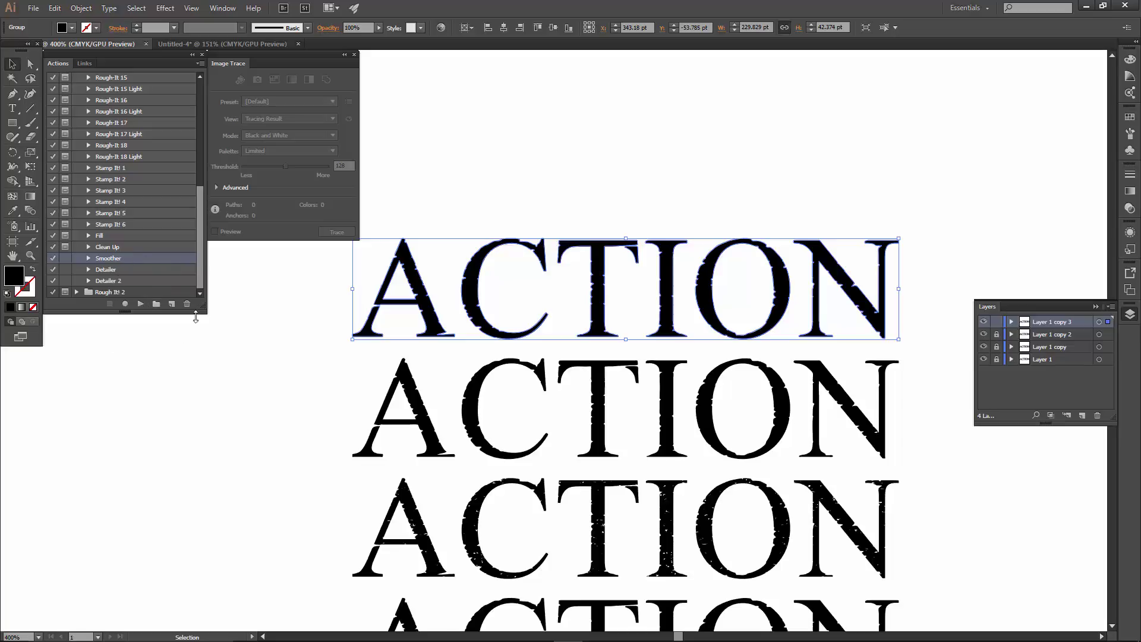
pyautogui.click(113, 271)
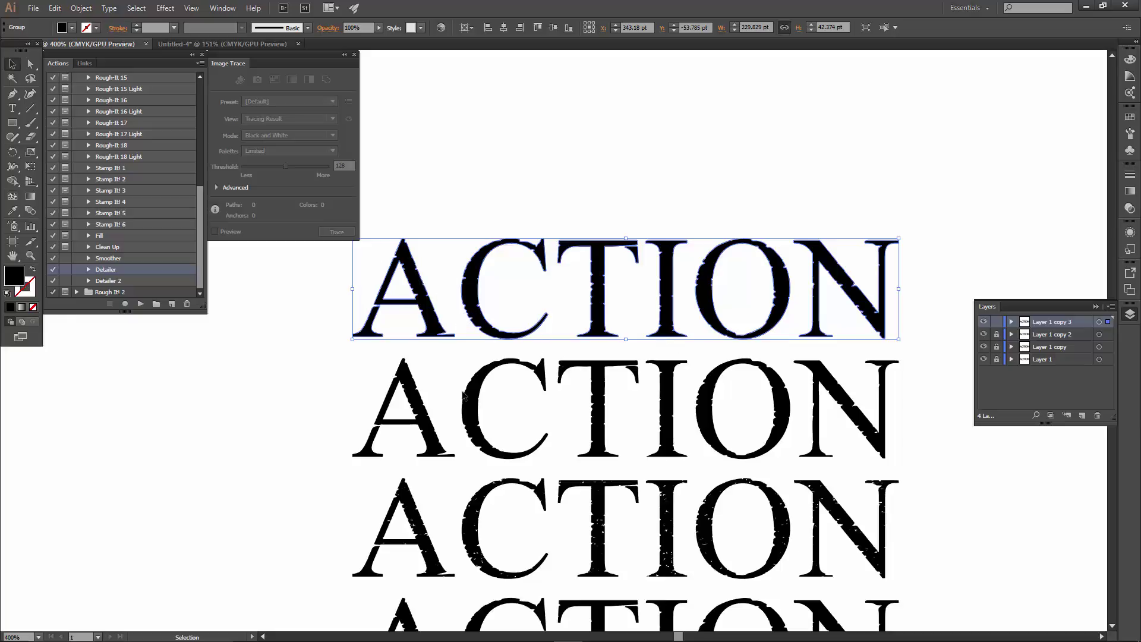
pyautogui.click(140, 304)
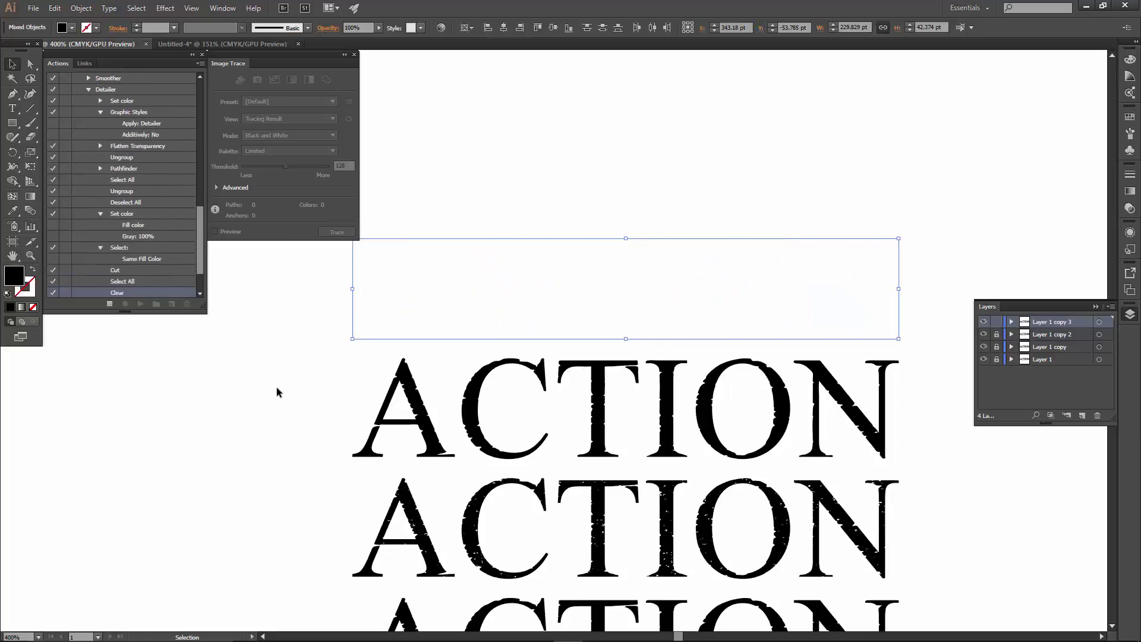
pyautogui.click(273, 306)
pyautogui.scroll(1, 501, 297)
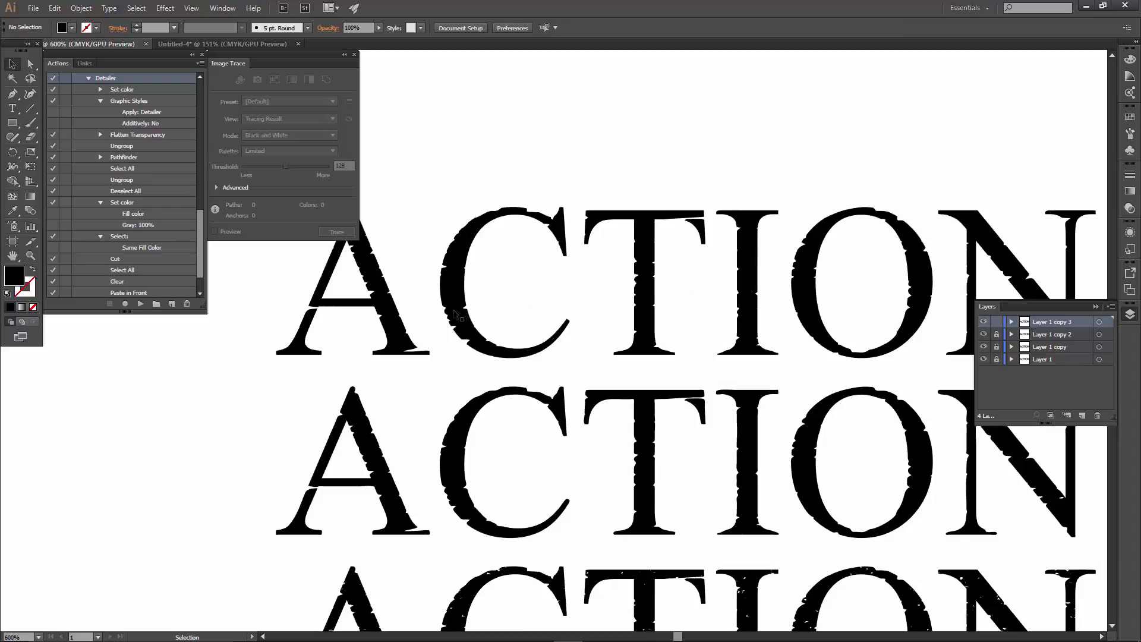
pyautogui.scroll(-2, 433, 301)
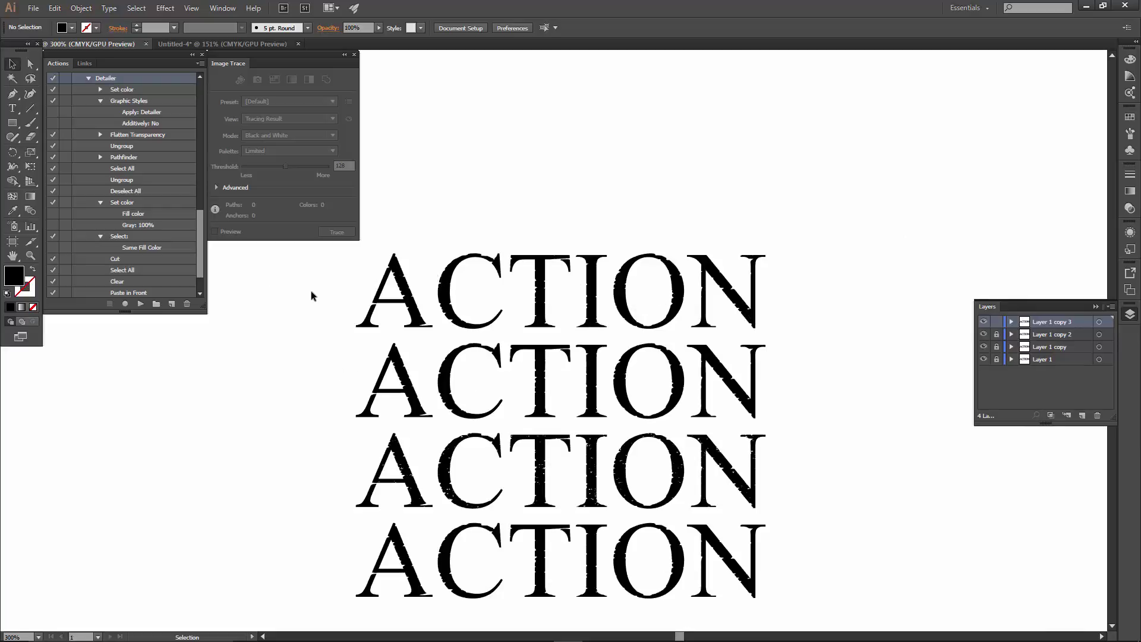
# Step: Run the Detailer action a second time on the ACTION text on Layer 1 copy 3 and collapse its list of commands
pyautogui.click(523, 297)
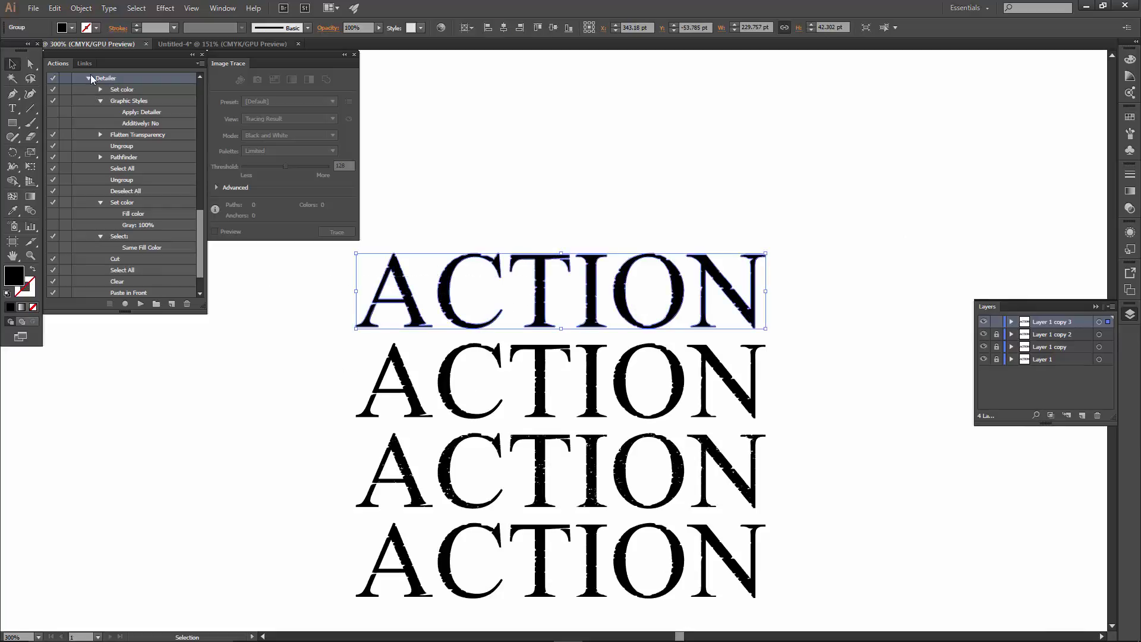
pyautogui.click(141, 305)
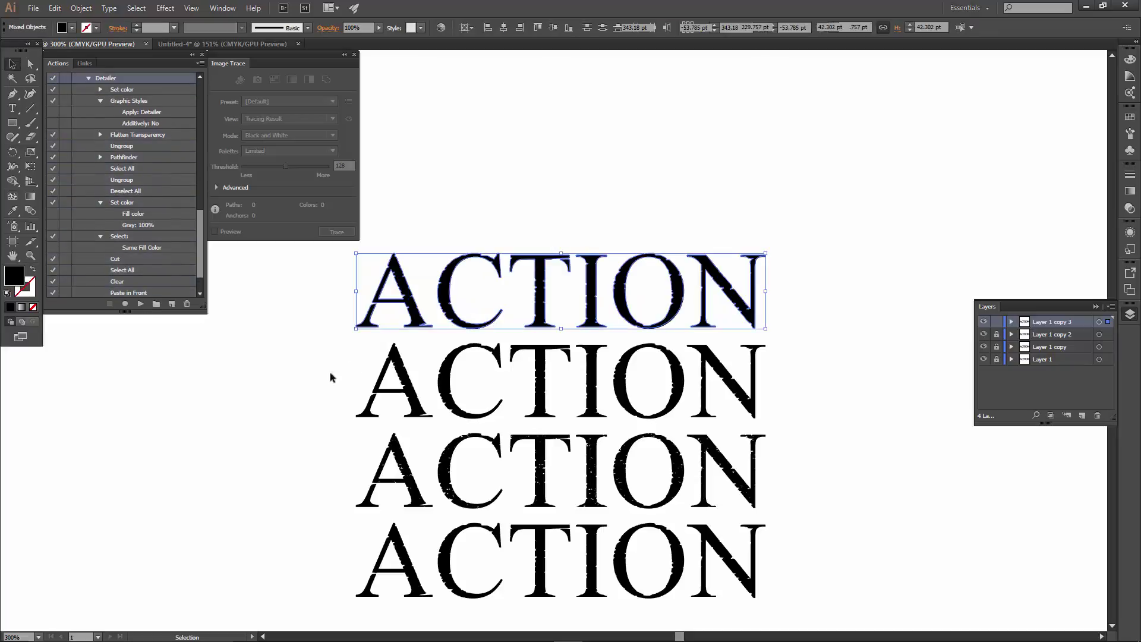
pyautogui.click(310, 314)
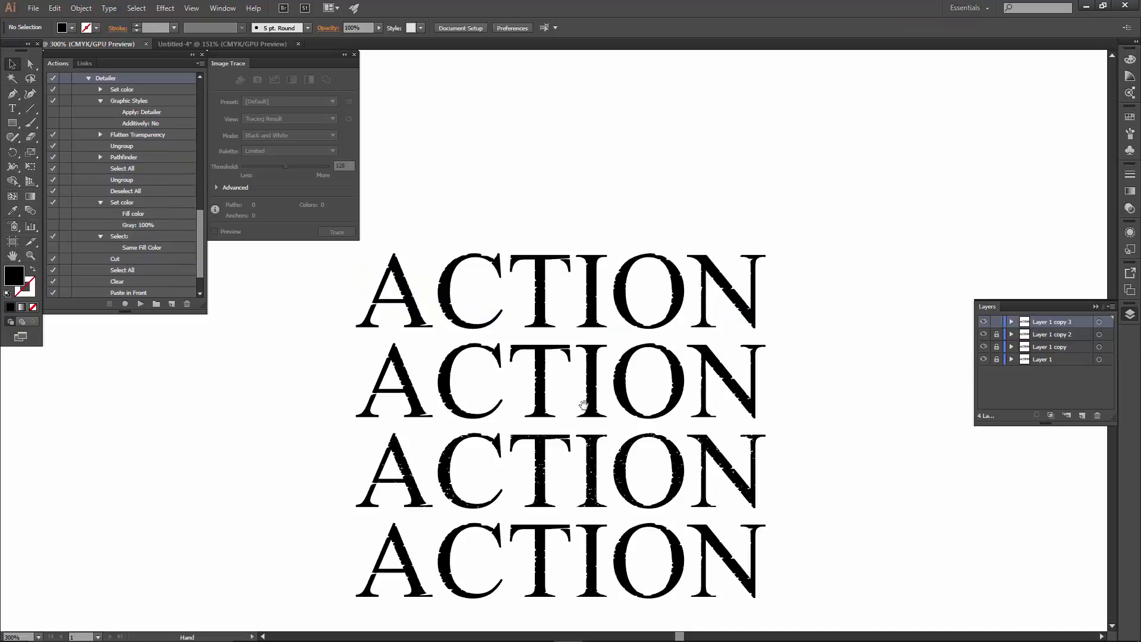
pyautogui.scroll(-2, 427, 306)
pyautogui.scroll(1, 426, 306)
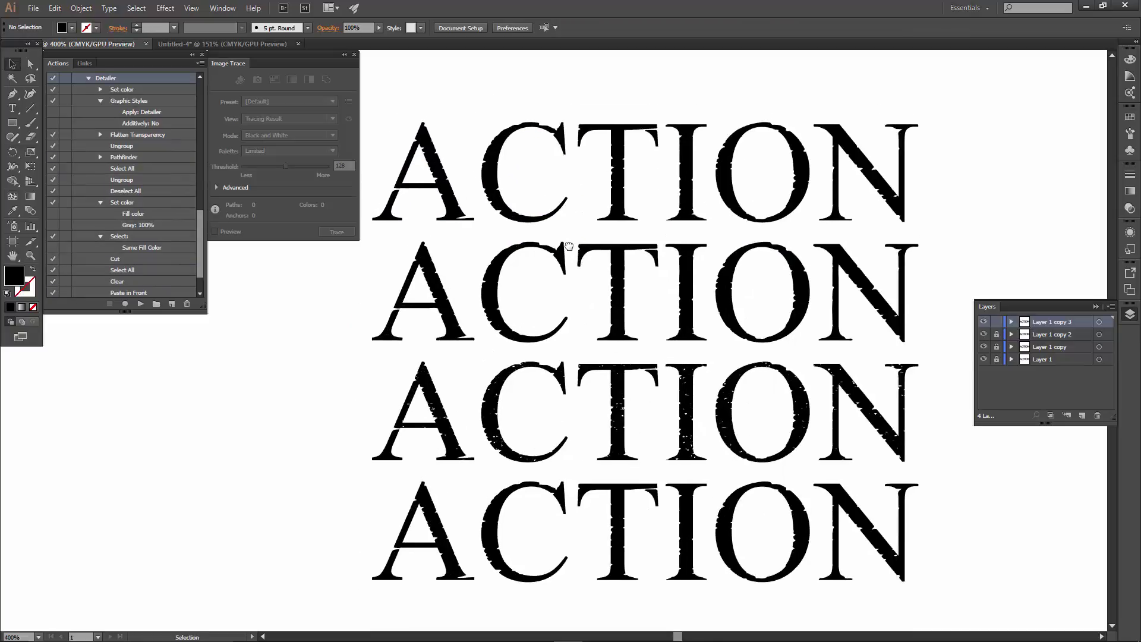
pyautogui.click(88, 78)
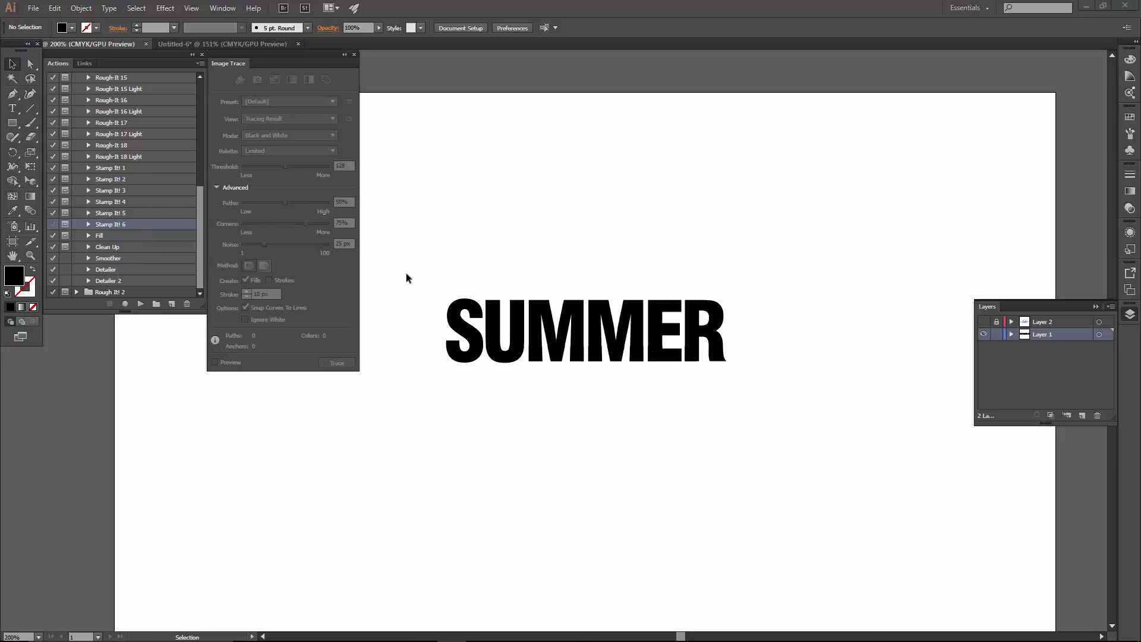
# Step: Run the Stamp It! 6 action on the SUMMER text with the Stamp It! trace preset, and collapse its list of commands
pyautogui.click(713, 363)
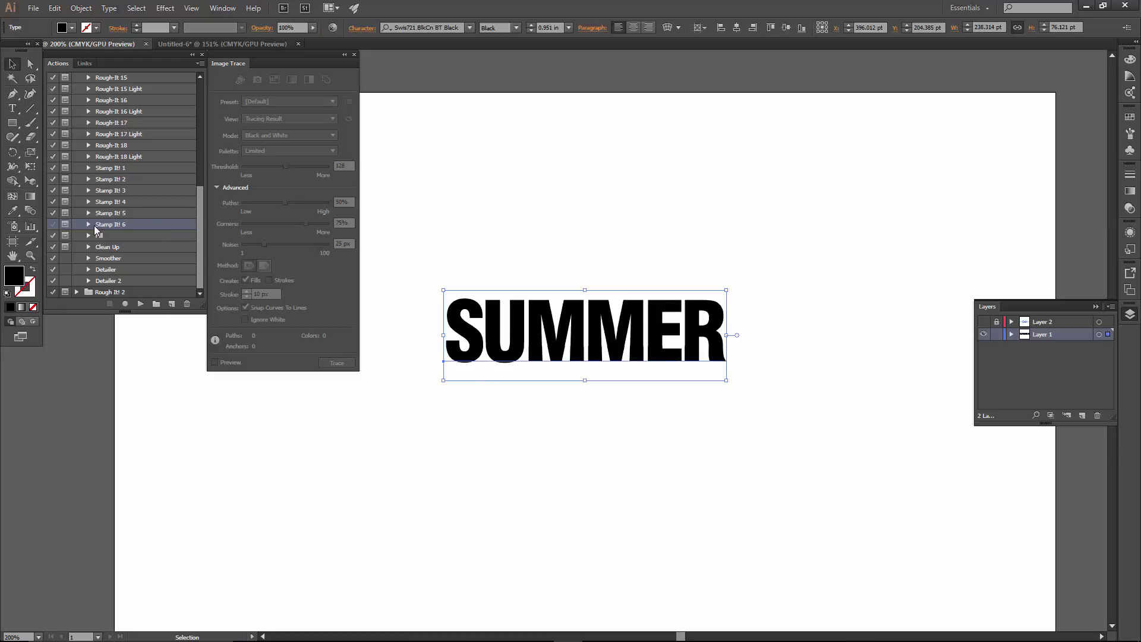
pyautogui.click(140, 304)
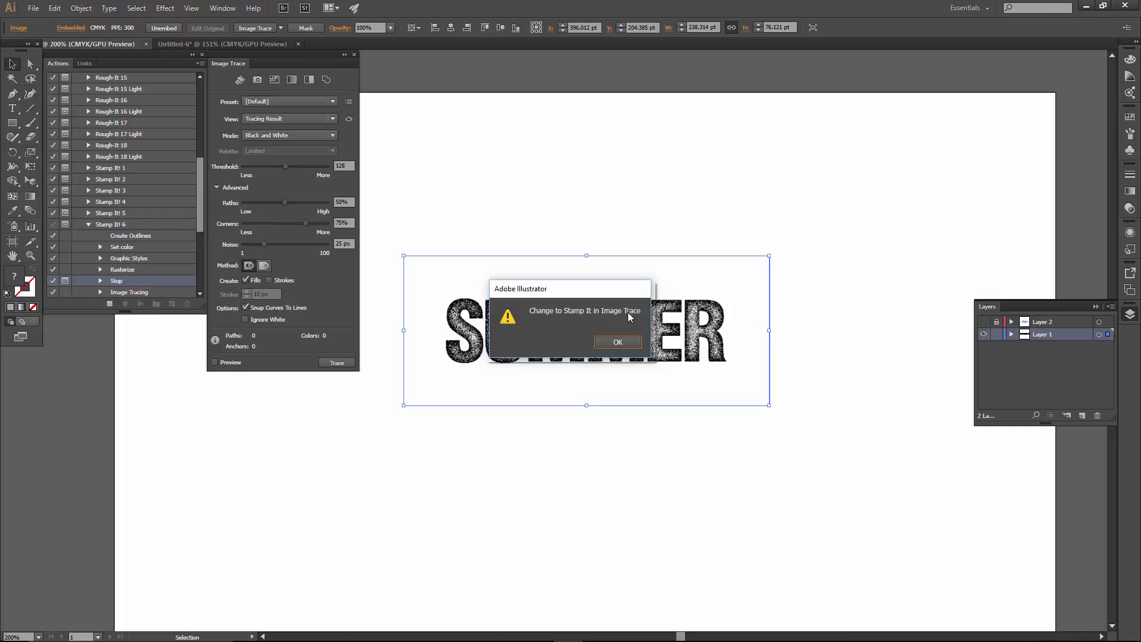
pyautogui.click(608, 349)
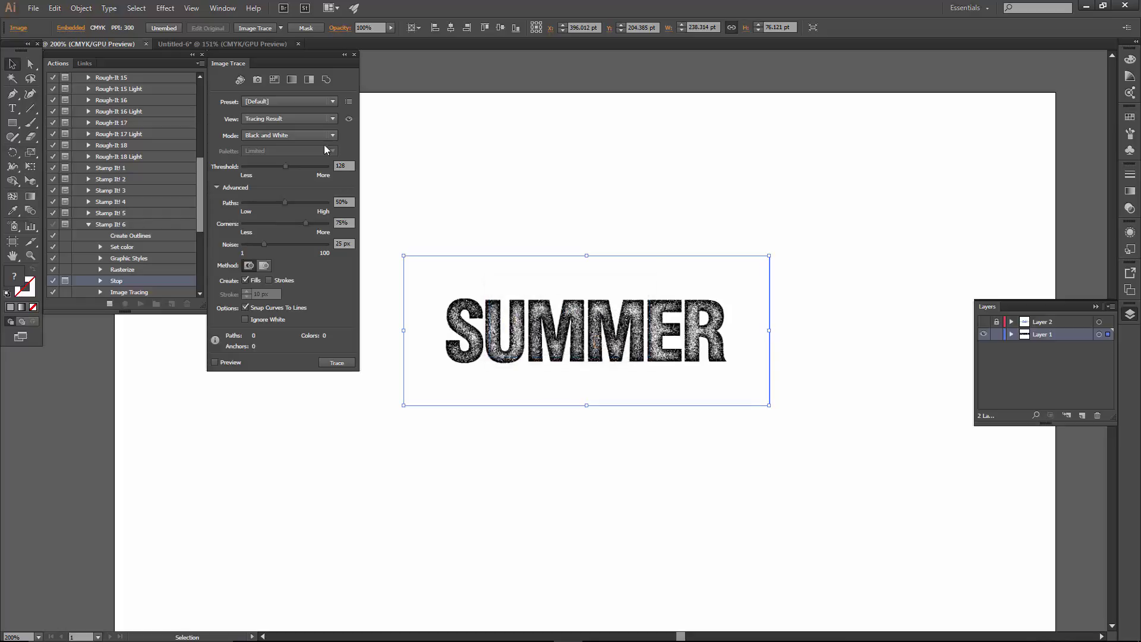
pyautogui.click(294, 102)
pyautogui.click(279, 353)
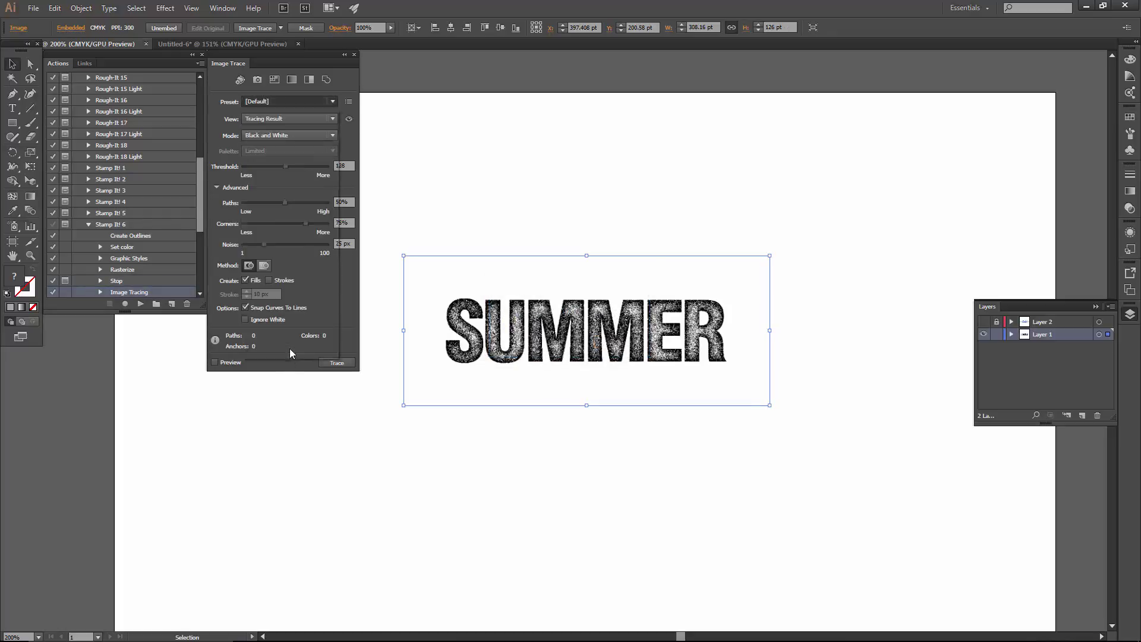
pyautogui.click(140, 305)
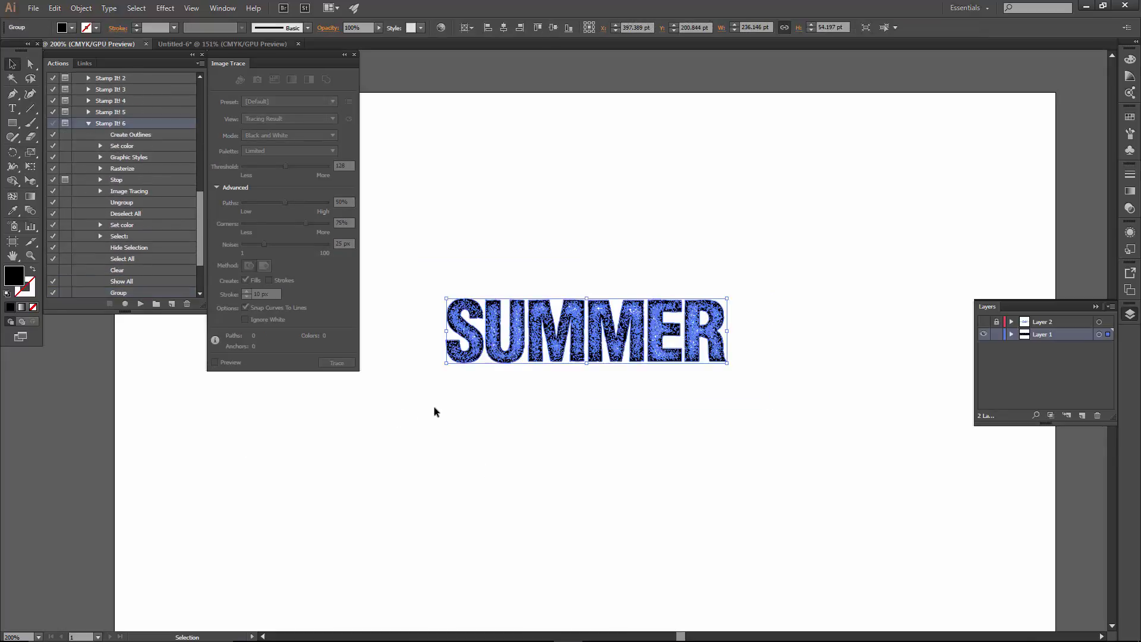
pyautogui.click(452, 428)
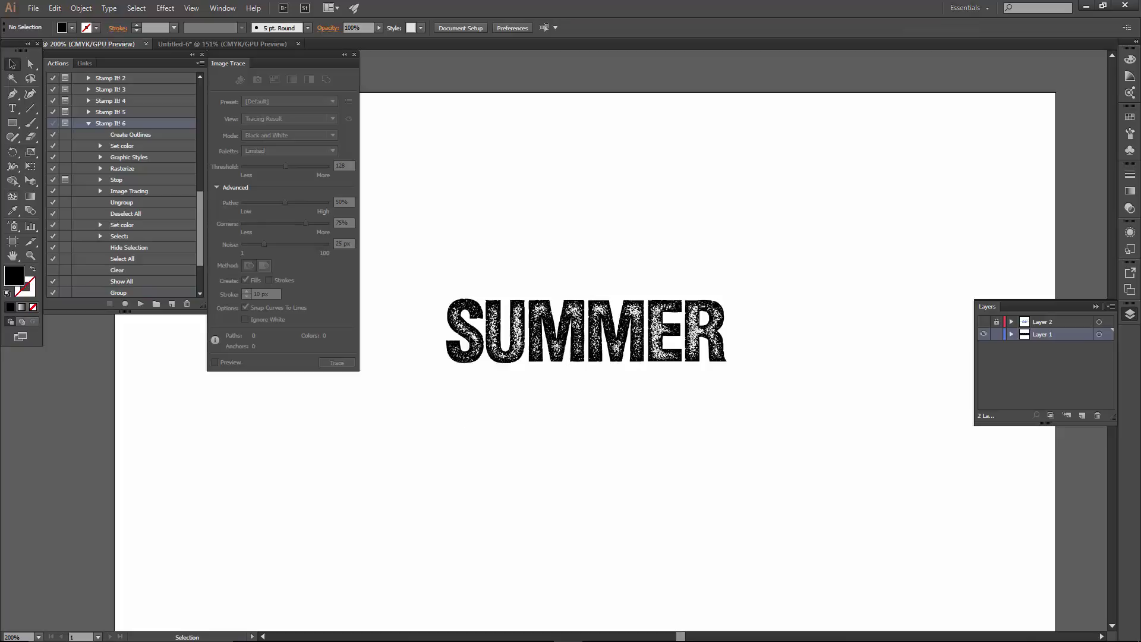
pyautogui.click(88, 123)
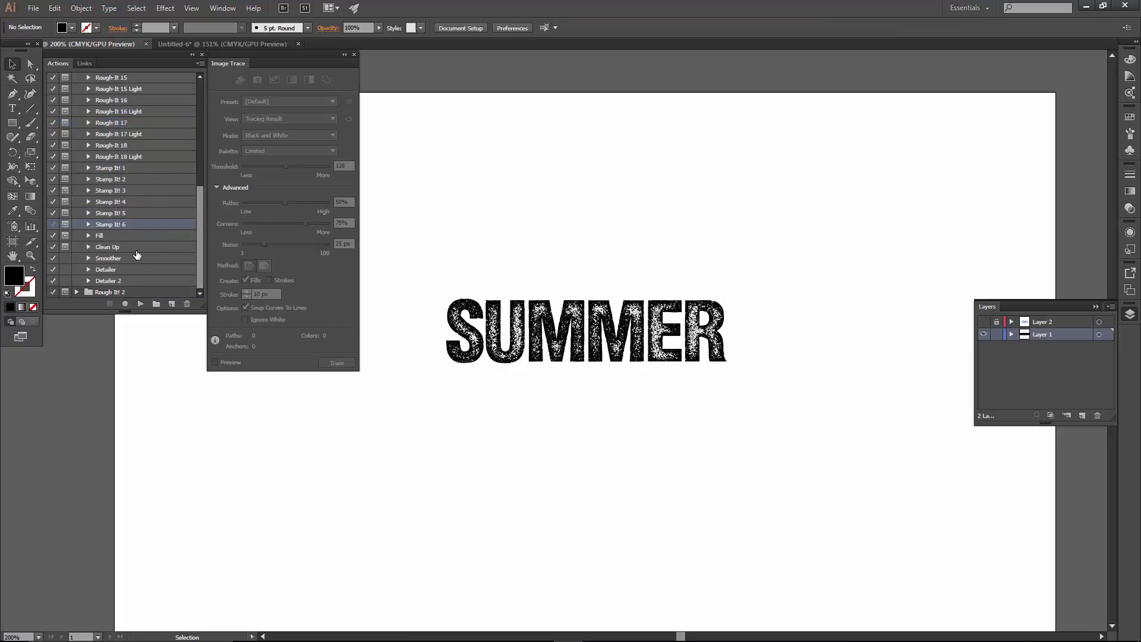
# Step: Start the Clean Up action on the stamped SUMMER text and apply the Clean Up trace preset
pyautogui.moveTo(414, 265); pyautogui.dragTo(768, 414)
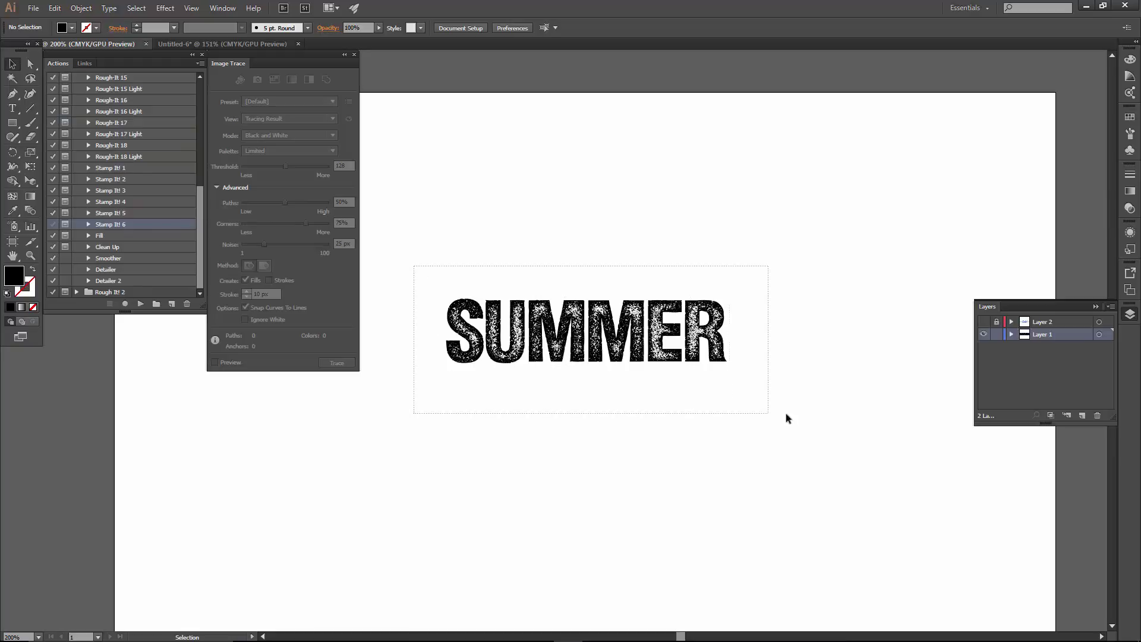
pyautogui.click(105, 247)
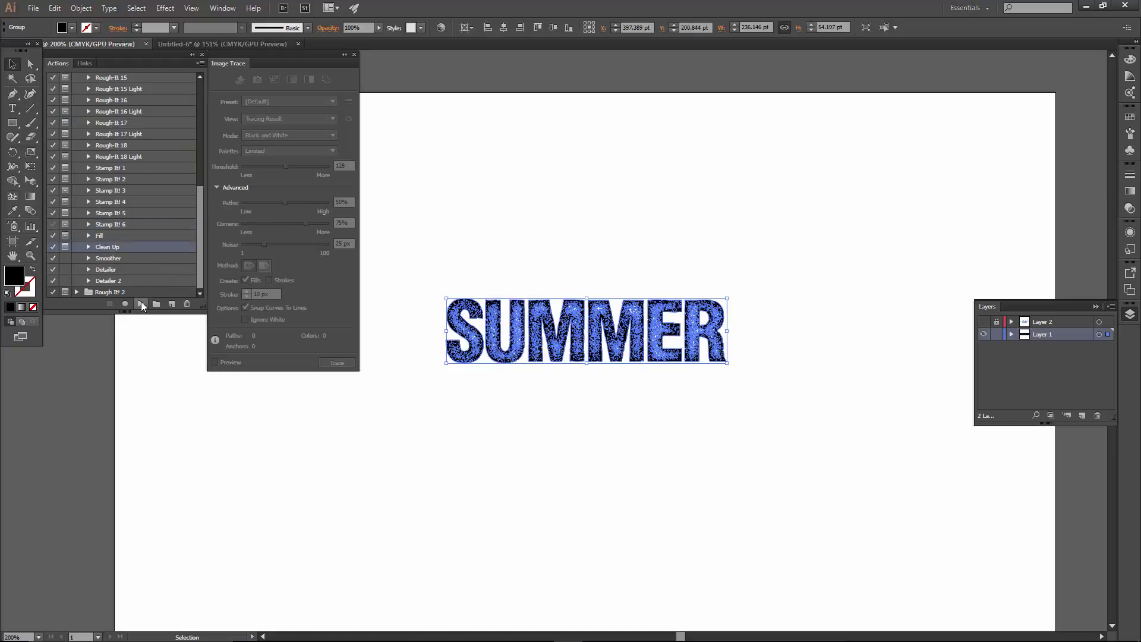
pyautogui.click(139, 302)
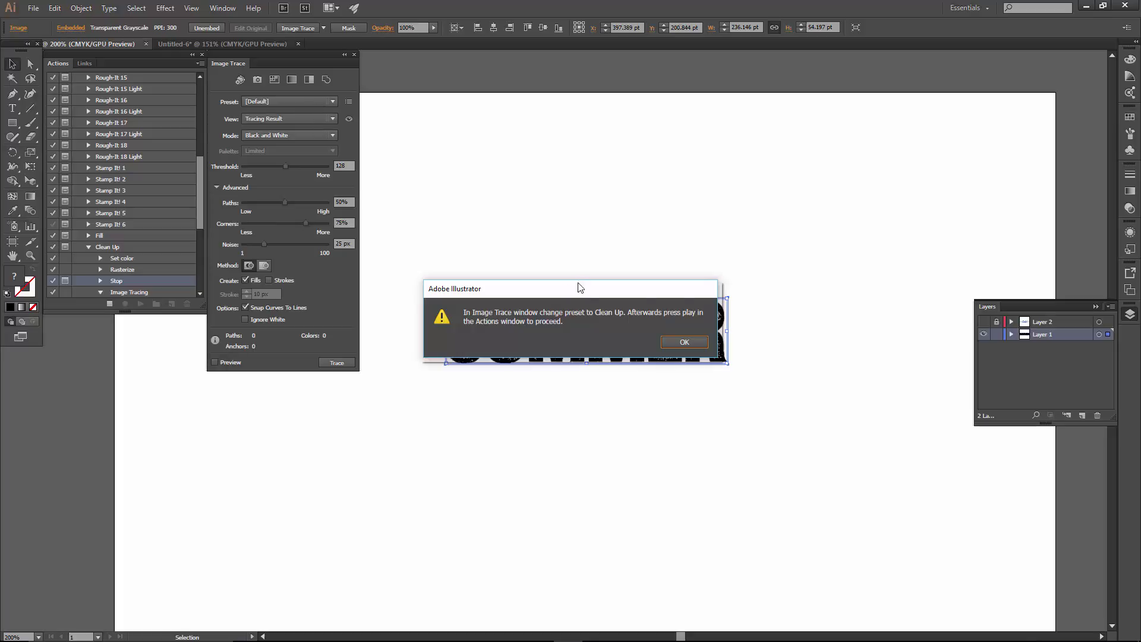
pyautogui.click(684, 344)
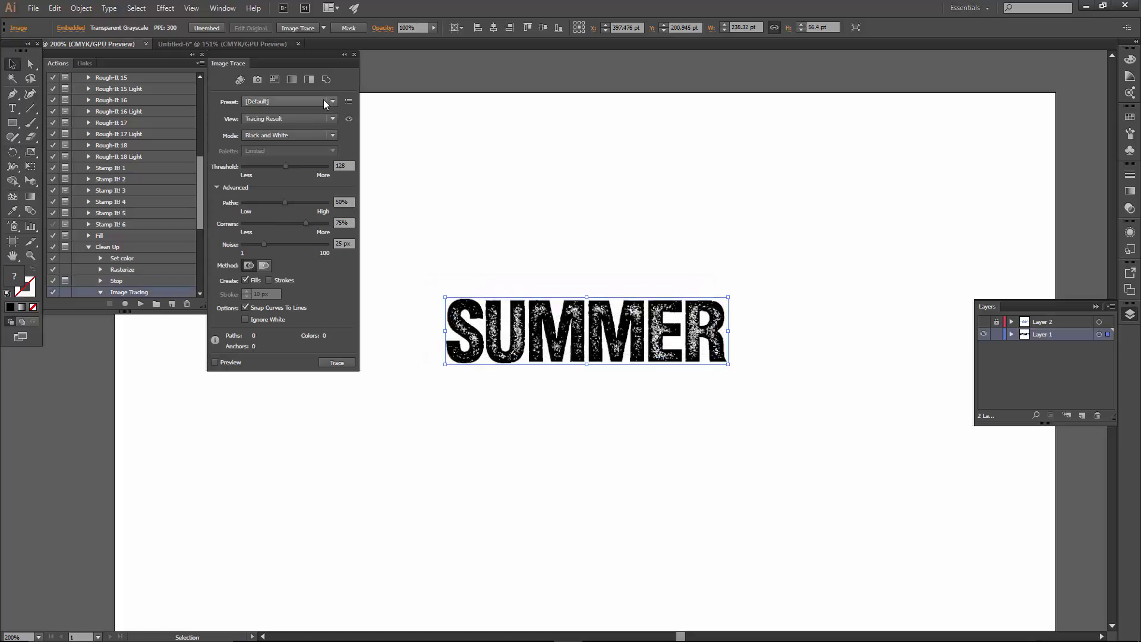
pyautogui.click(323, 100)
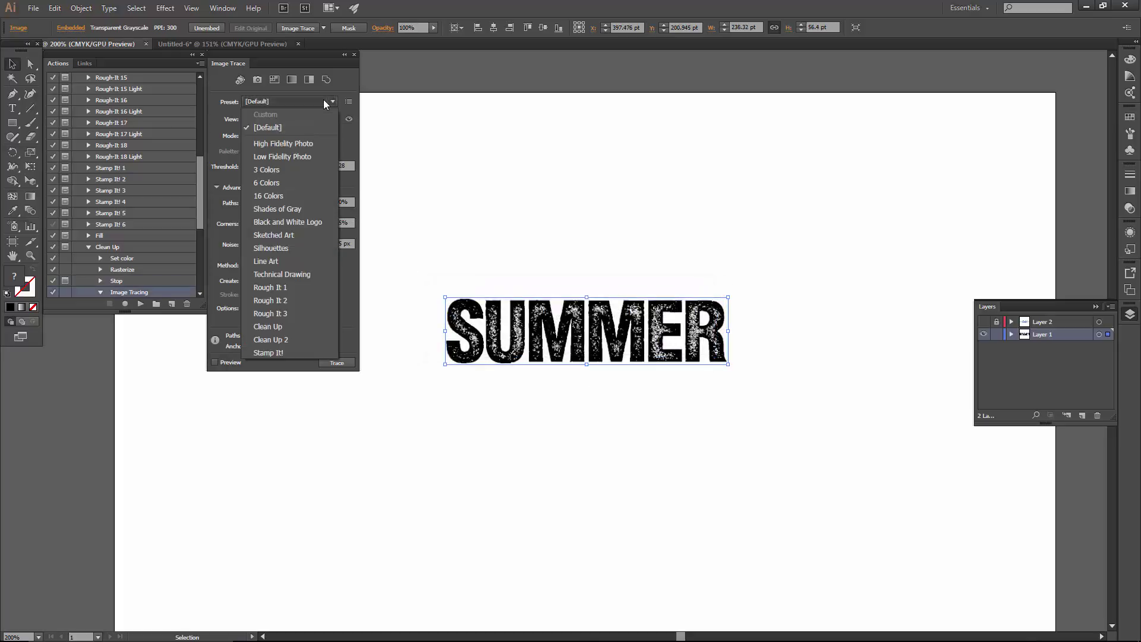
pyautogui.click(306, 326)
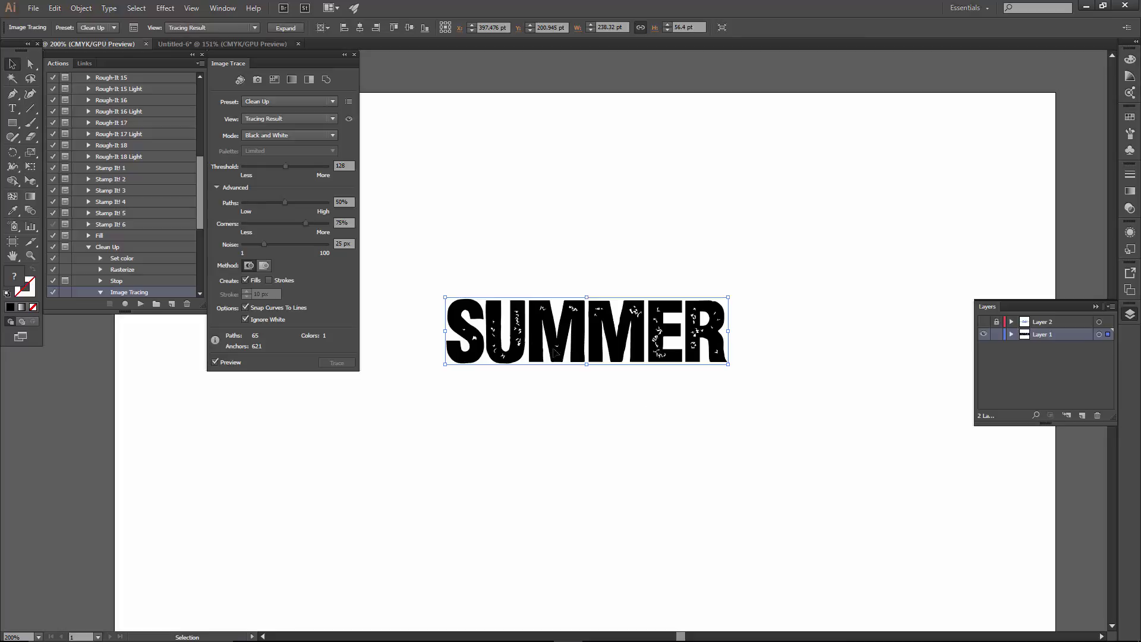
# Step: Switch the SUMMER trace to the Clean Up 2 preset, finish the Clean Up action and deselect the text
pyautogui.click(315, 102)
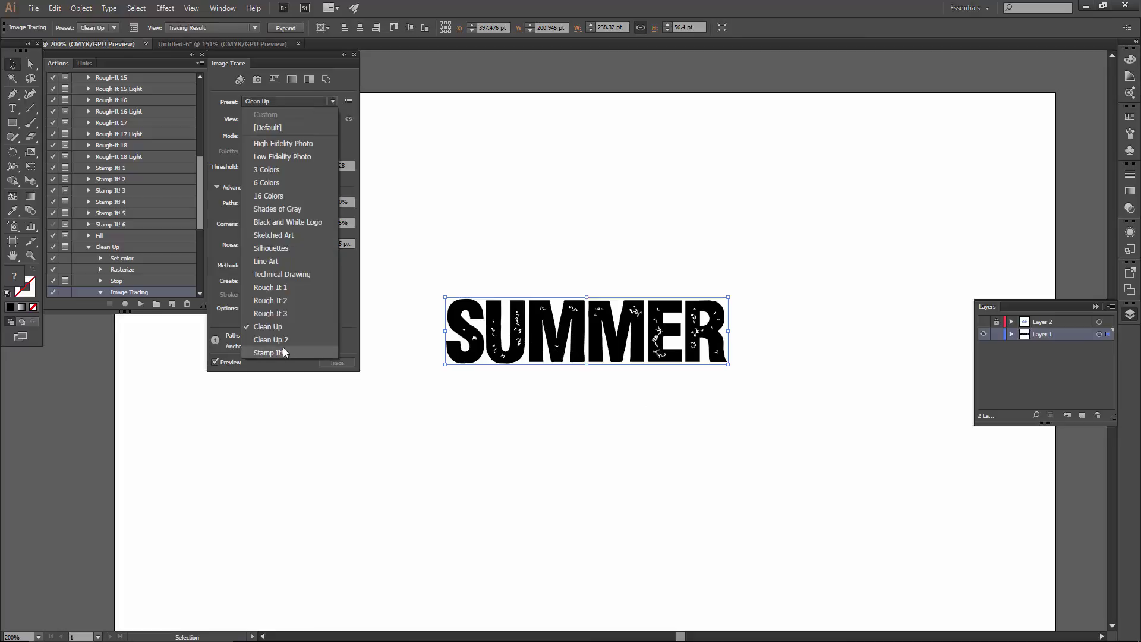
pyautogui.click(290, 341)
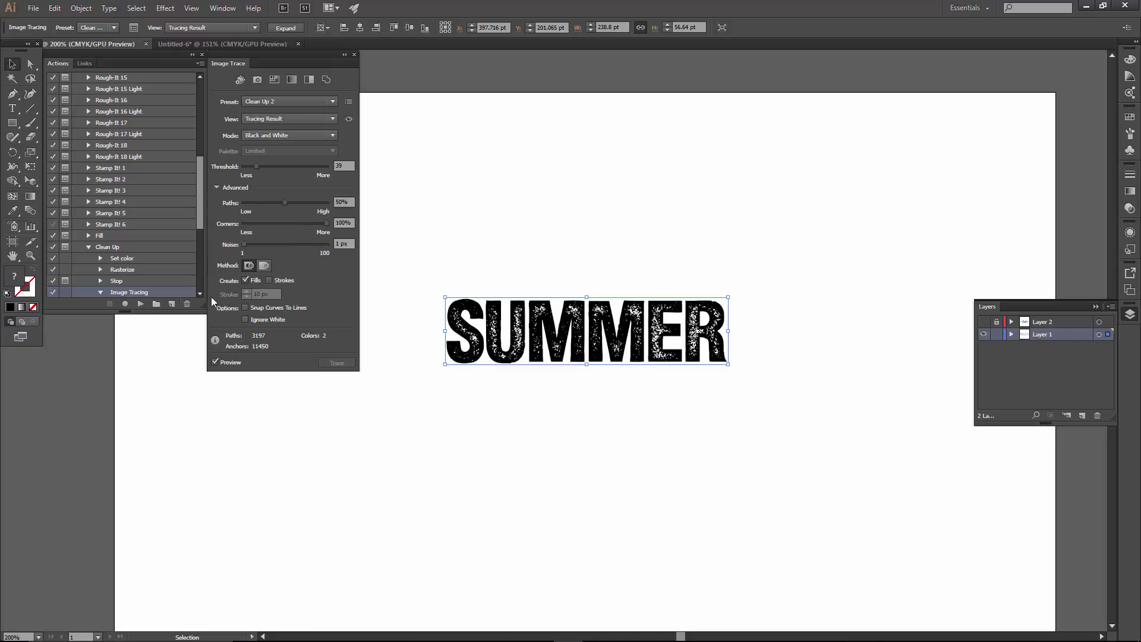
pyautogui.click(140, 304)
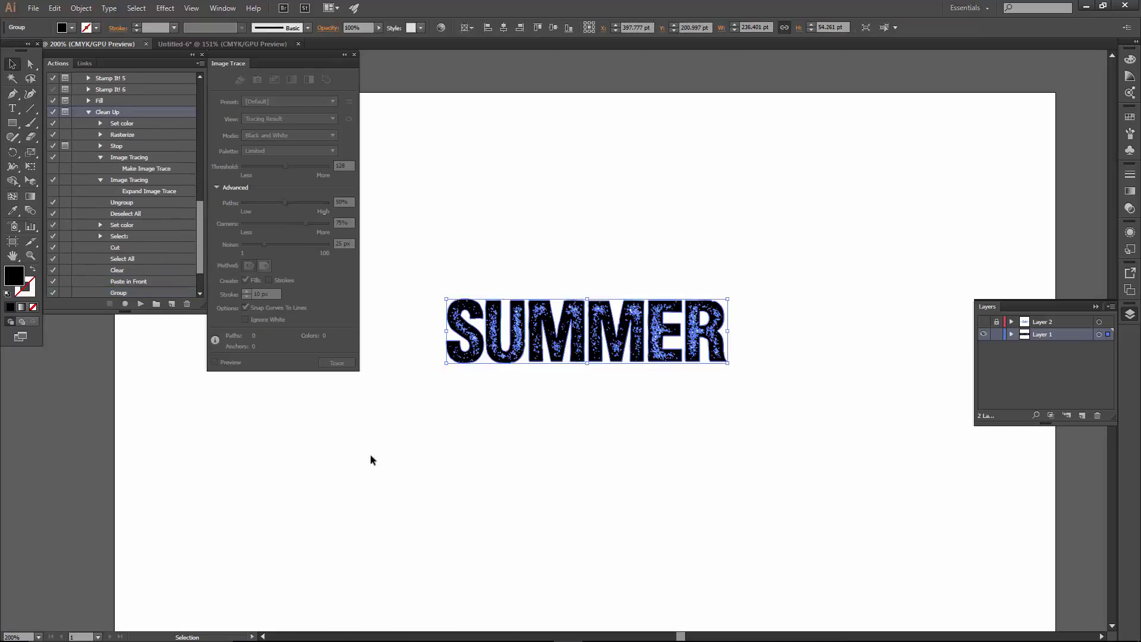
pyautogui.click(424, 467)
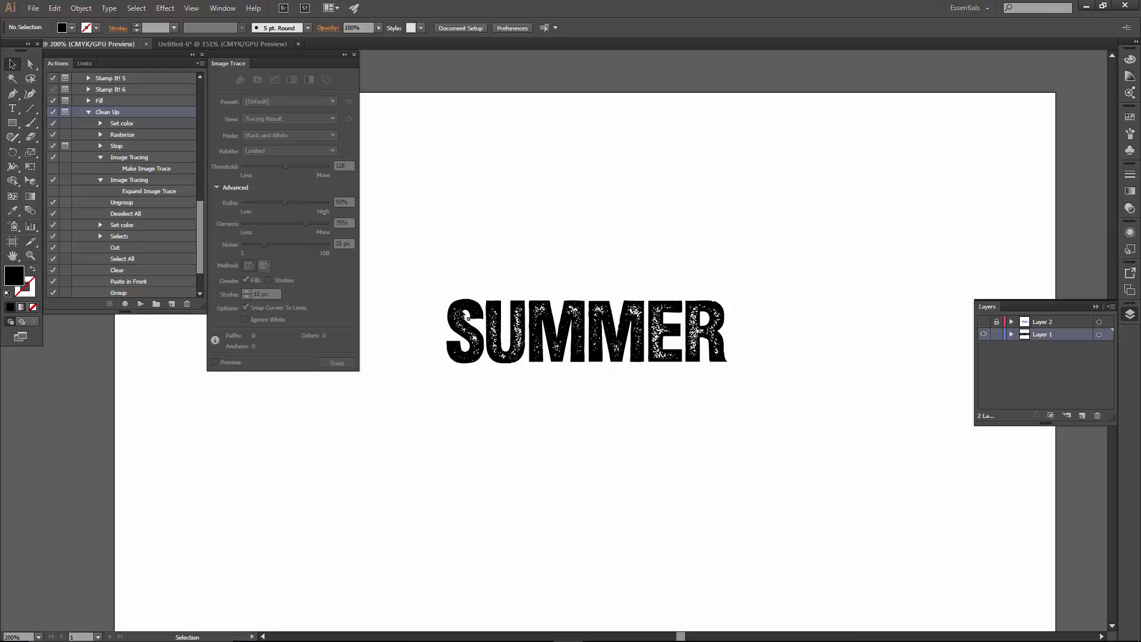
# Step: Fill the textured SUMMER text with the light yellow-green swatch and make Layer 2 visible
pyautogui.click(471, 332)
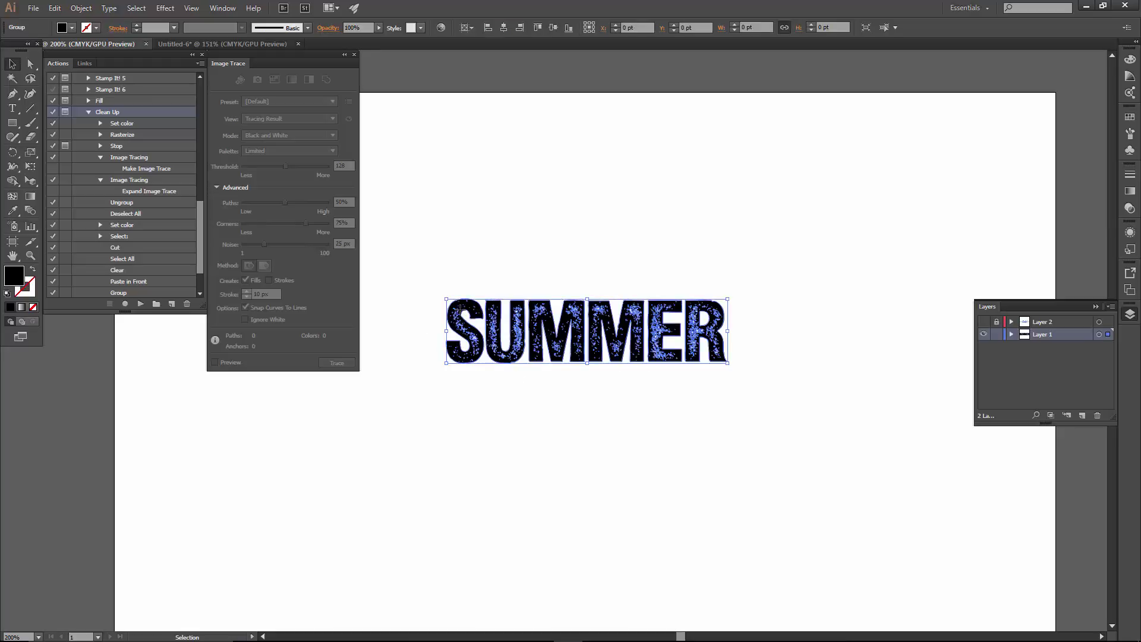
pyautogui.click(1125, 121)
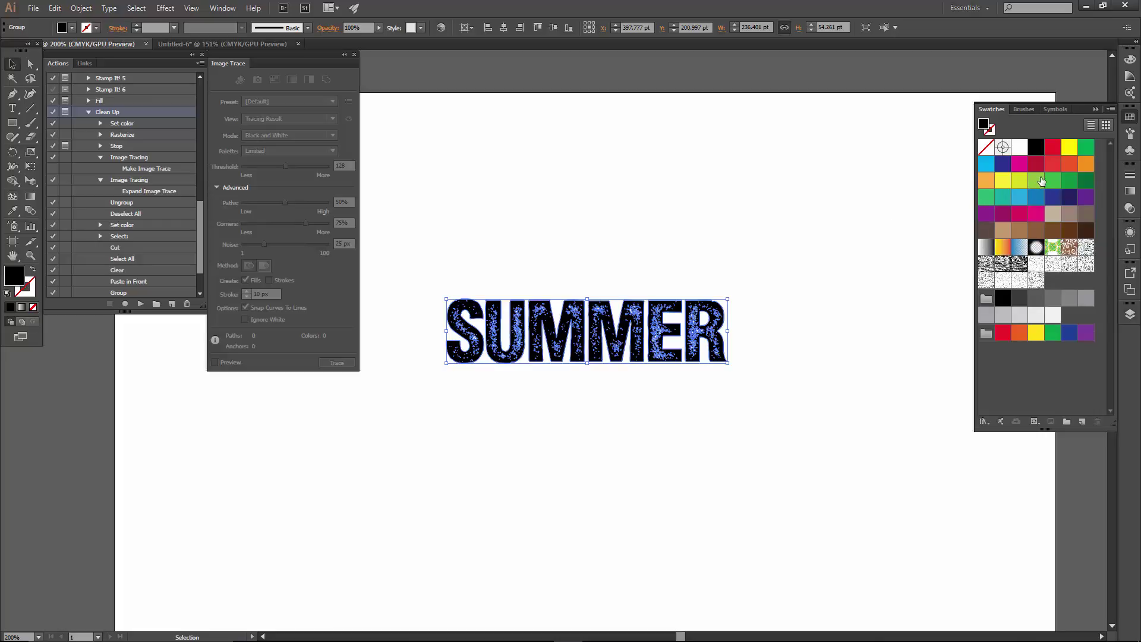
pyautogui.click(1039, 180)
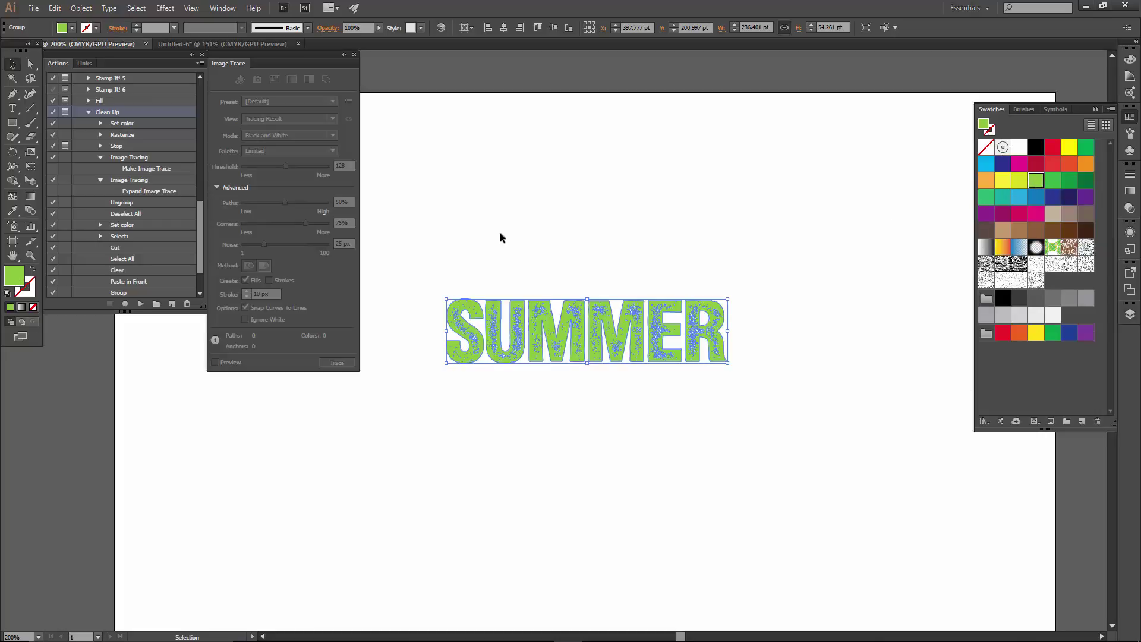
pyautogui.click(443, 263)
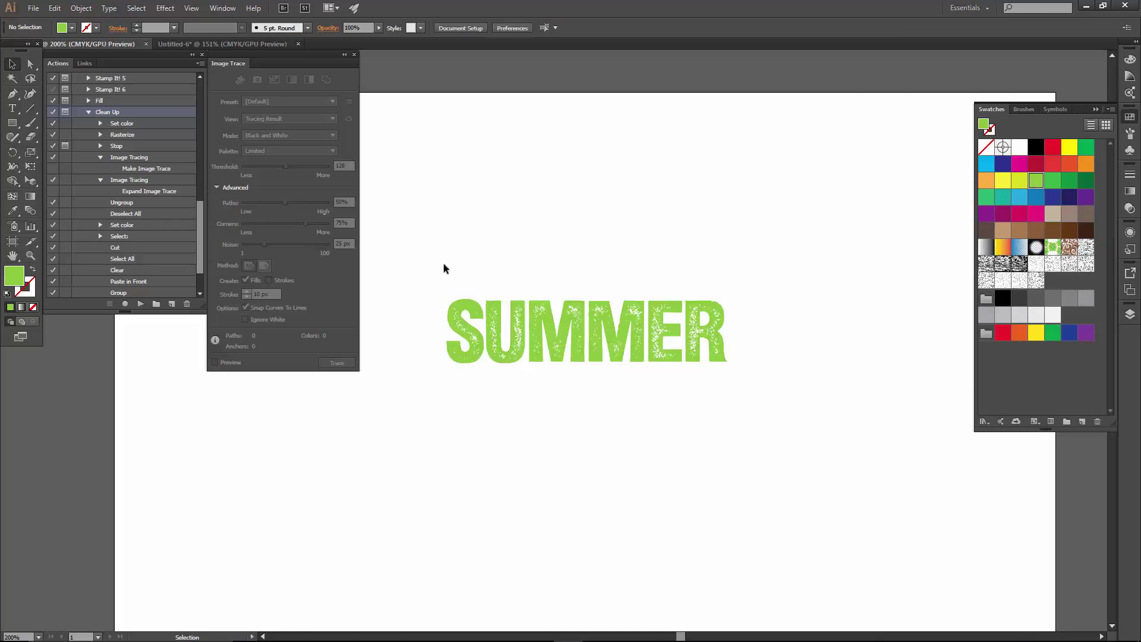
pyautogui.click(1129, 313)
pyautogui.click(983, 321)
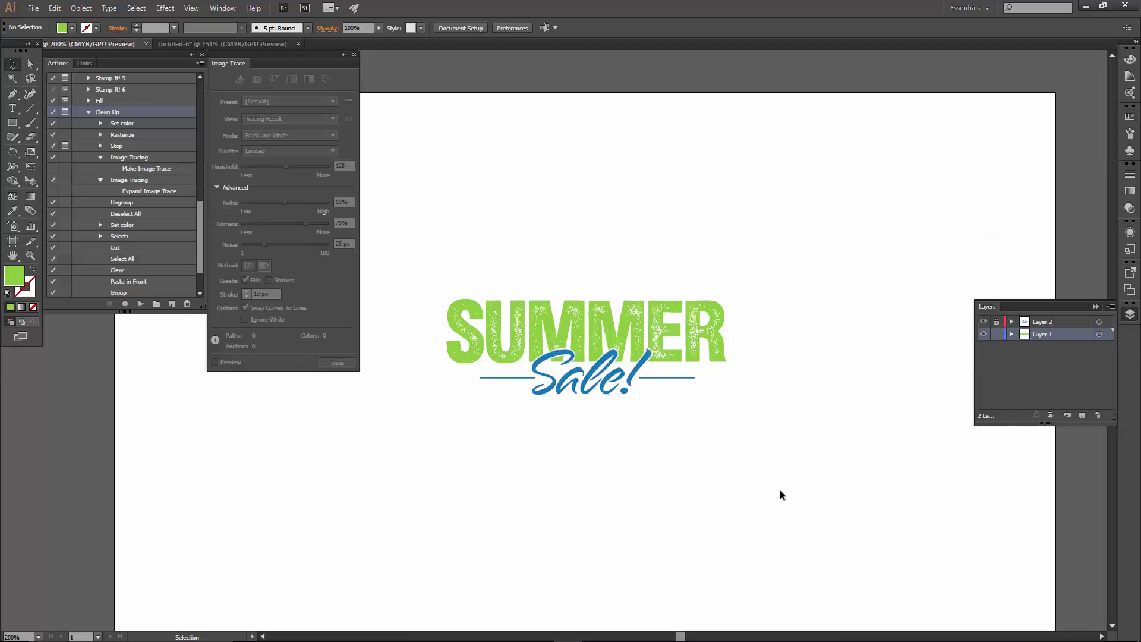